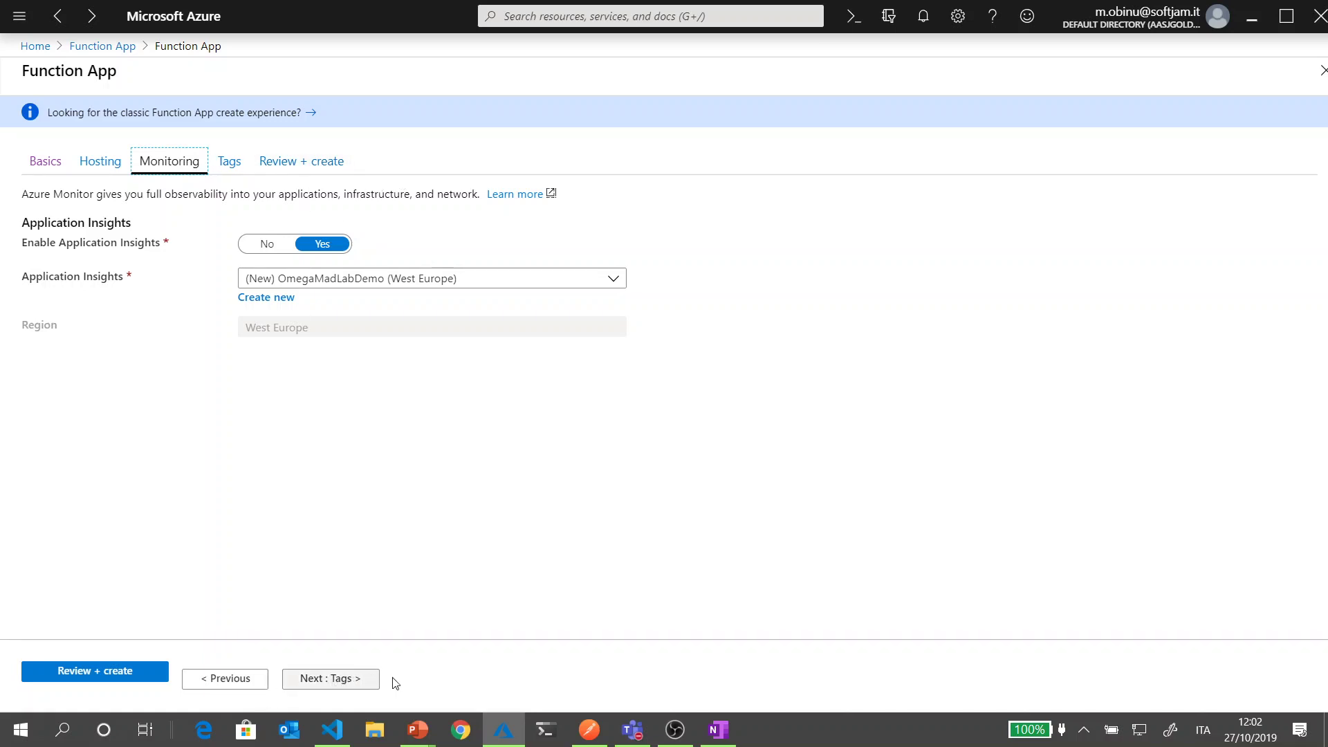
Open the PoshAzFunctionDemo function app from the PoshAzFunctionDemo-Live-RG resource group.
click(544, 15)
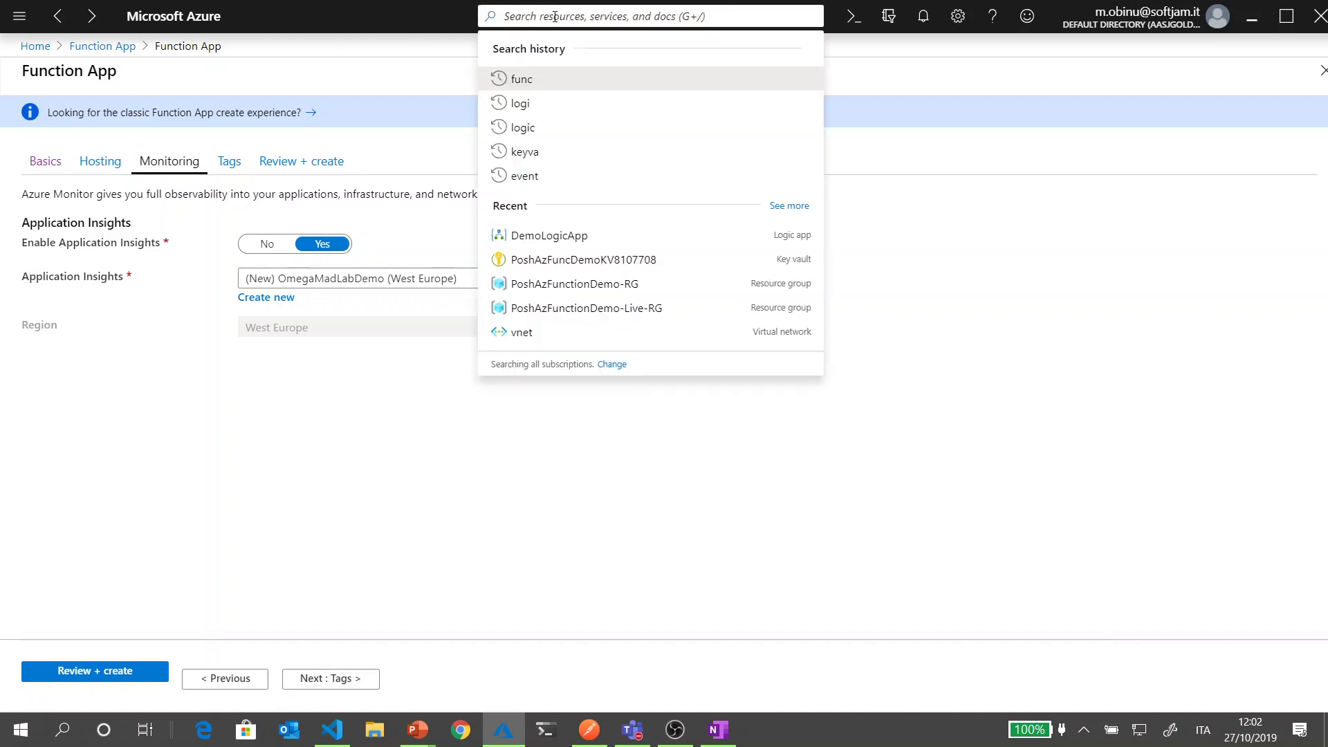
click(593, 308)
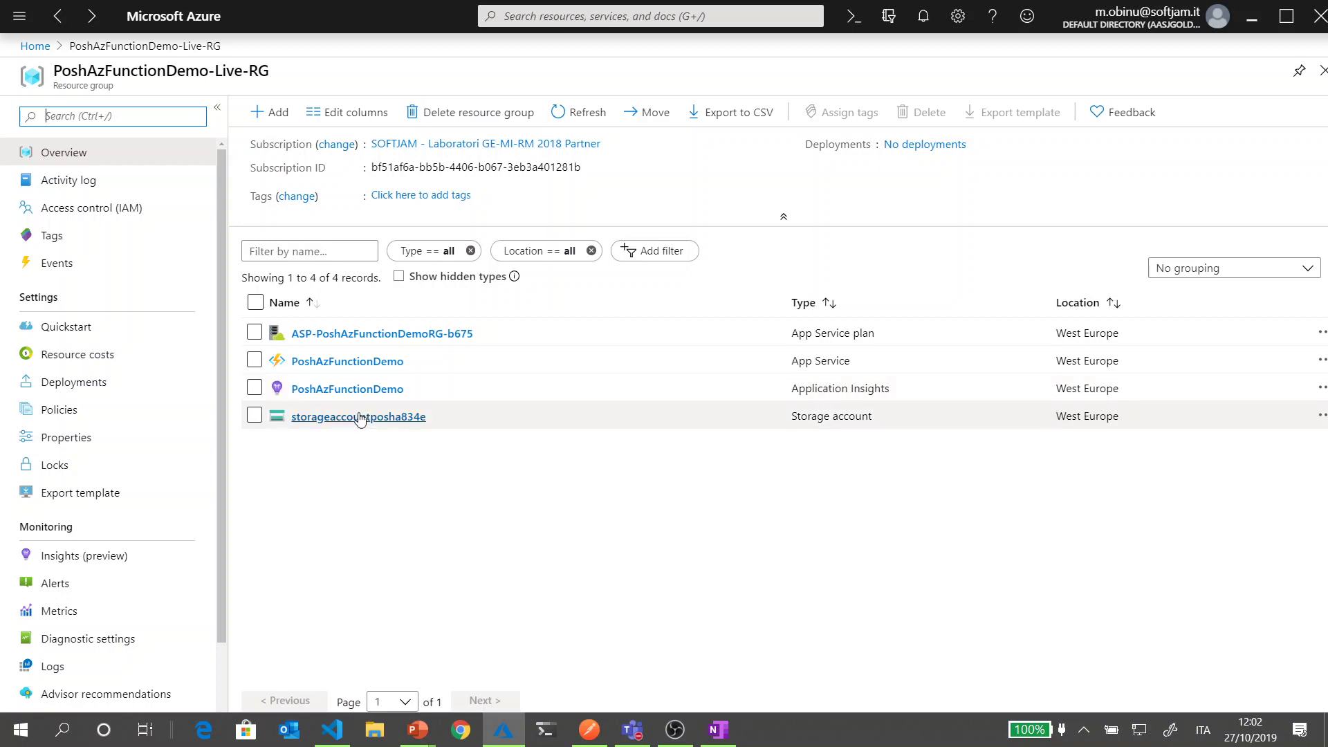
click(356, 360)
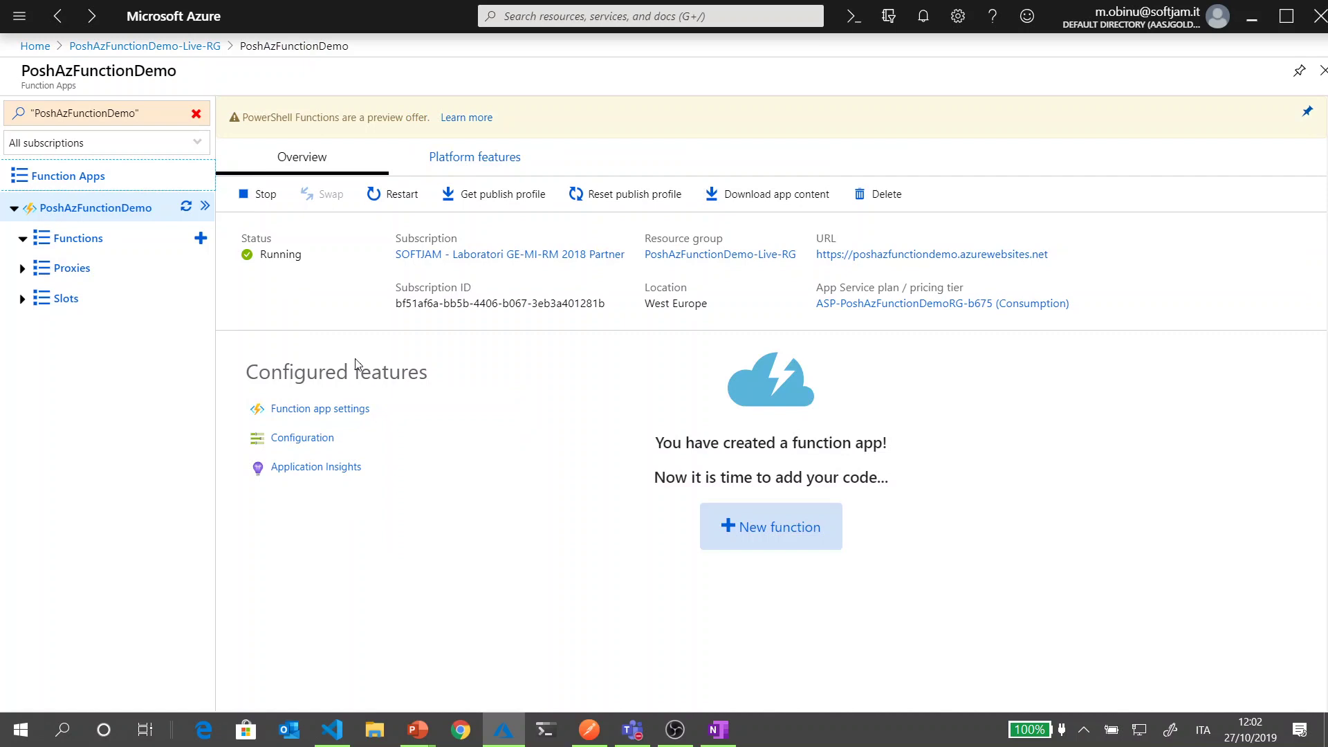
Review the function app's platform features and its full App Service settings page, and return to the function app.
click(474, 159)
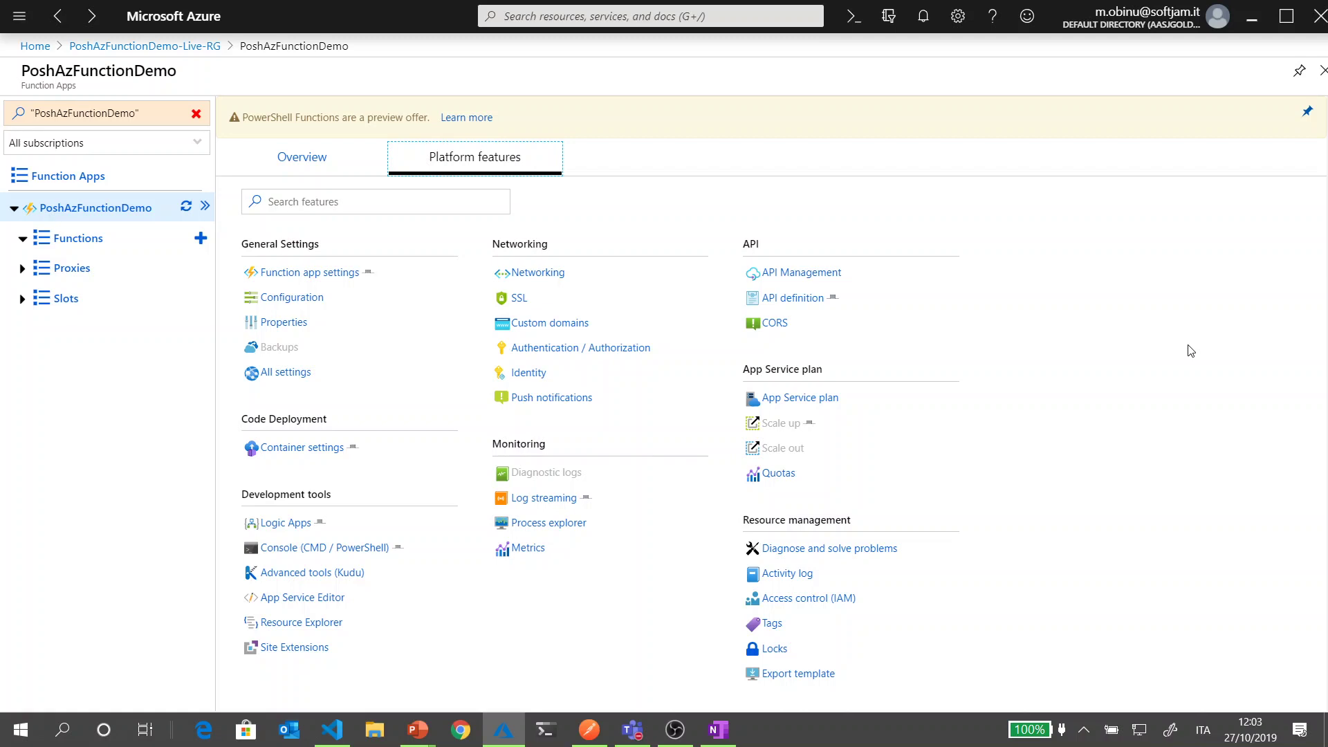
click(301, 374)
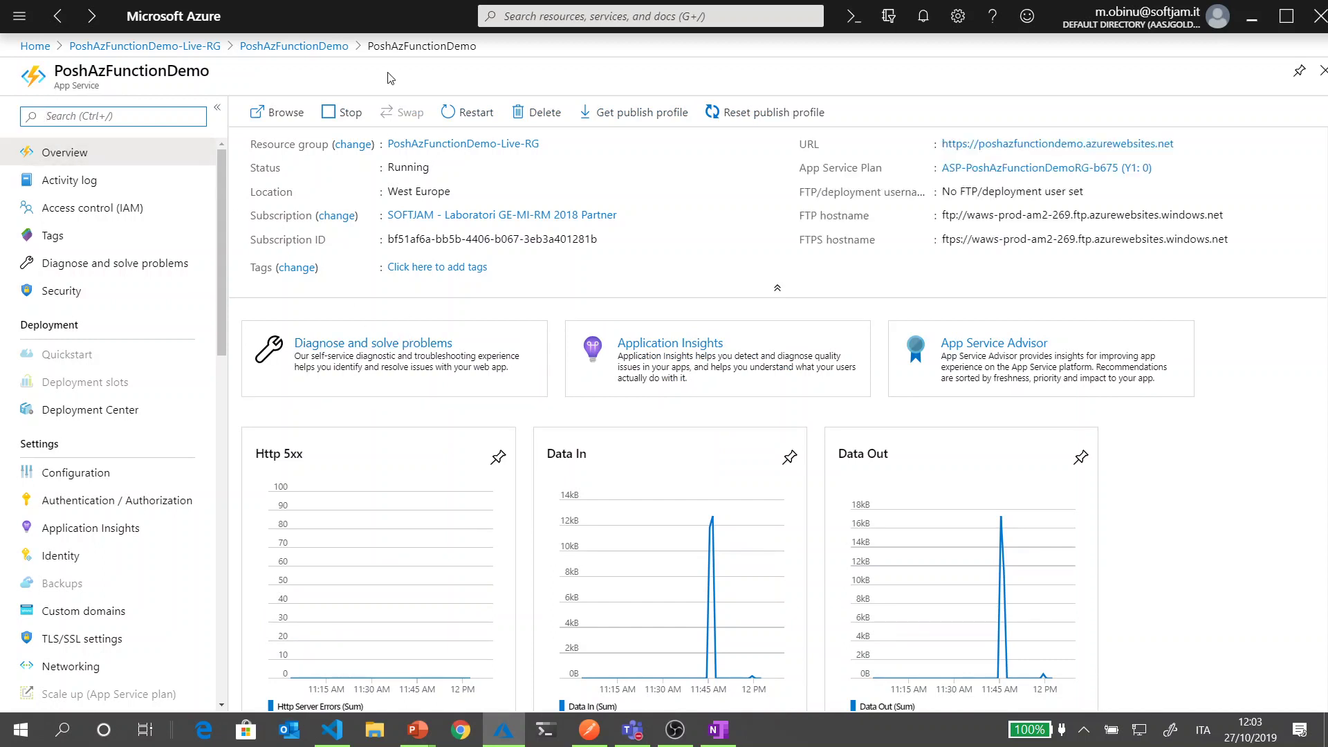
click(340, 46)
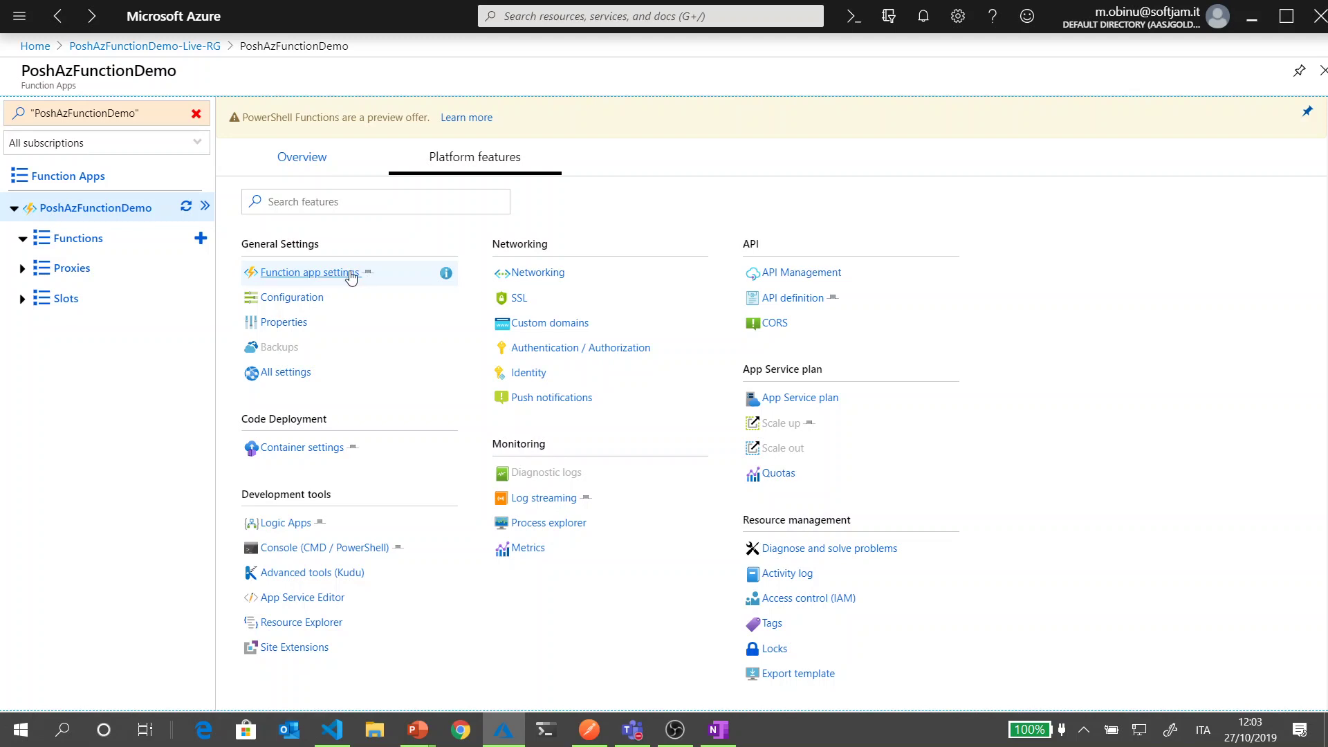
Review the function app settings and the managed application settings, and return to the function app.
click(351, 275)
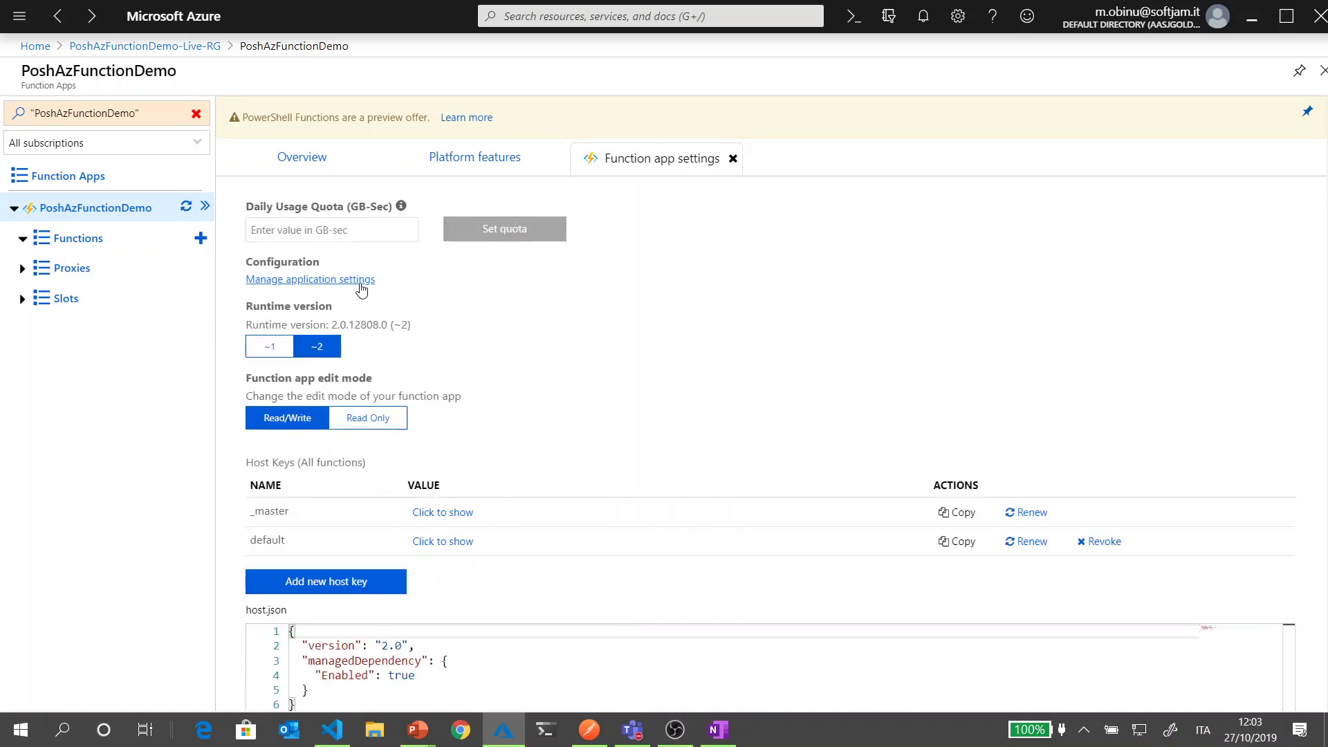
click(310, 279)
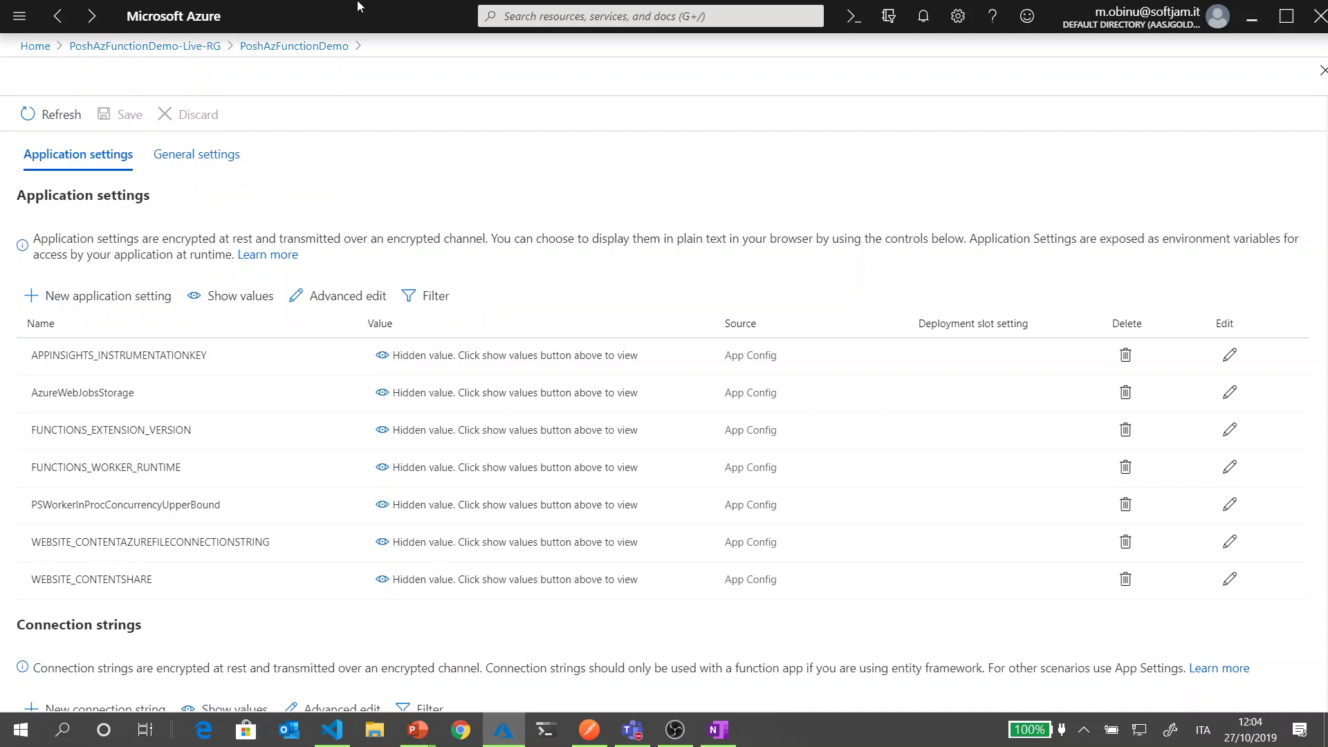
click(260, 43)
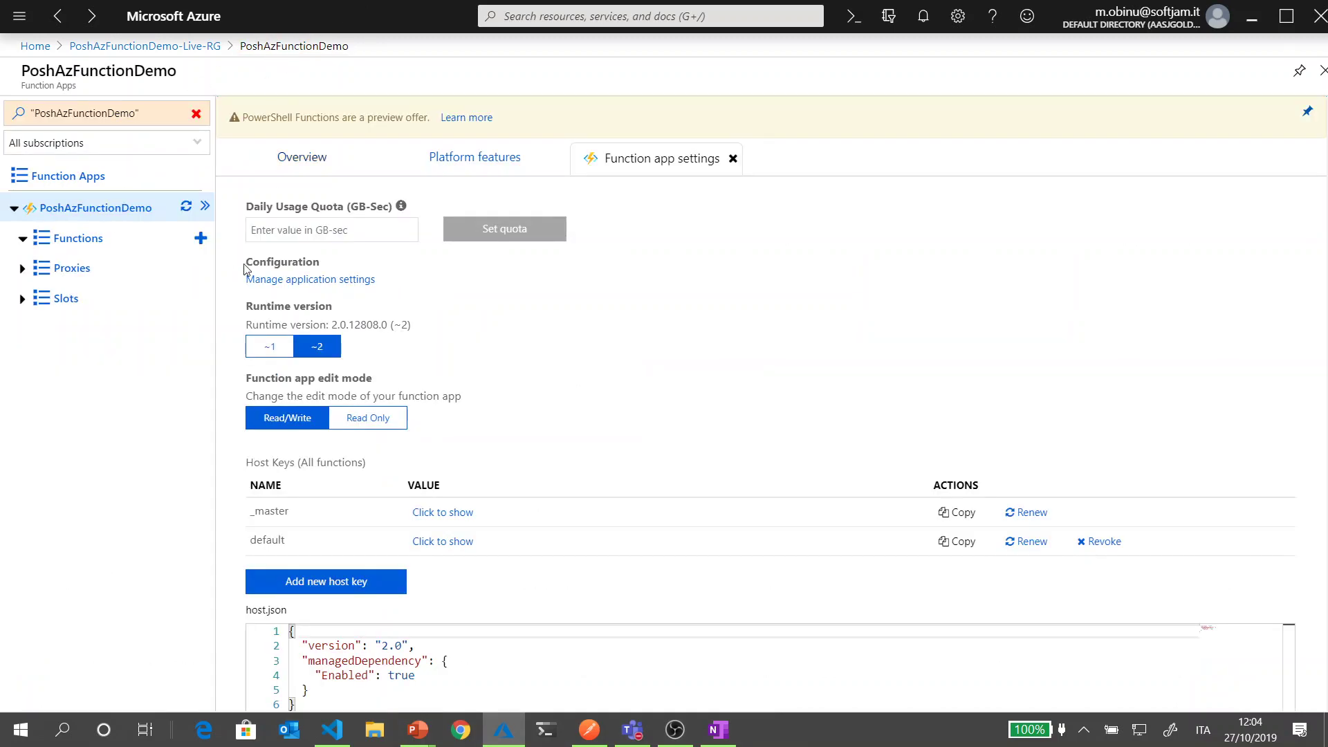
Start a new function with the In-portal development environment and show all available templates.
click(201, 239)
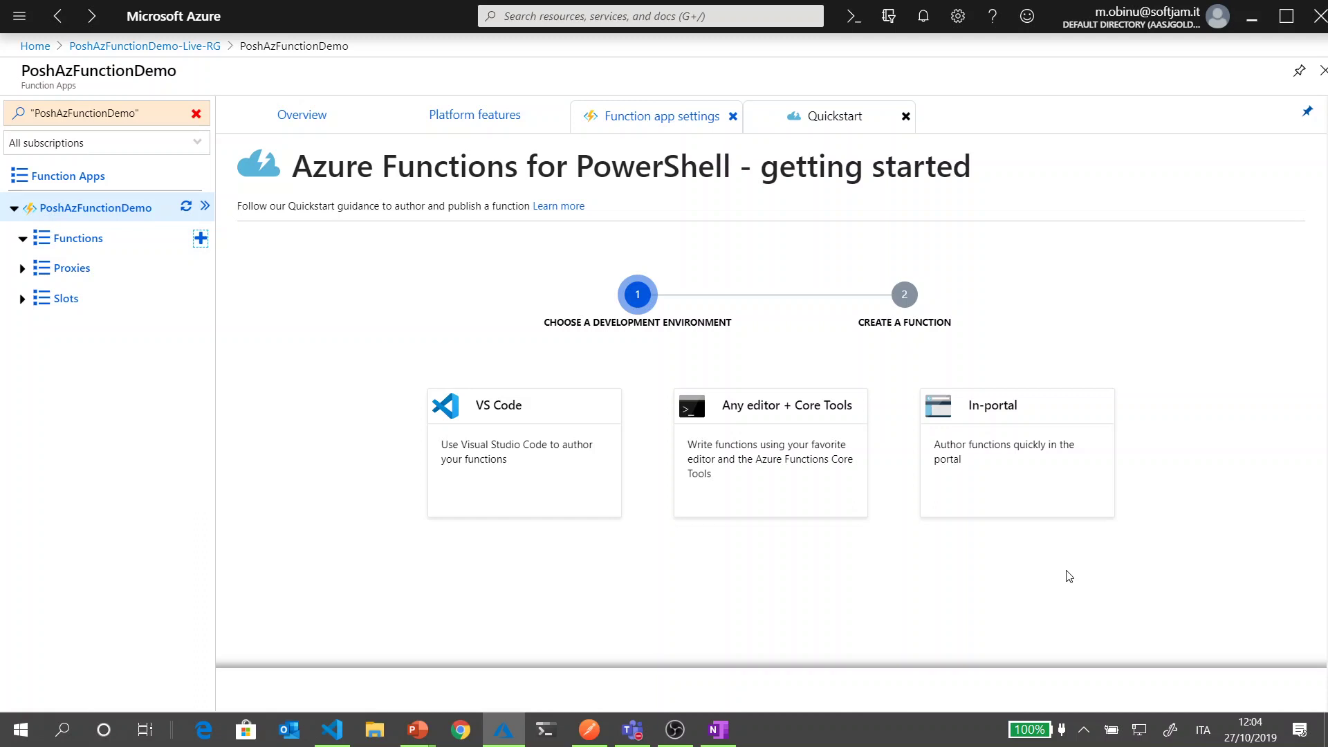
click(1051, 498)
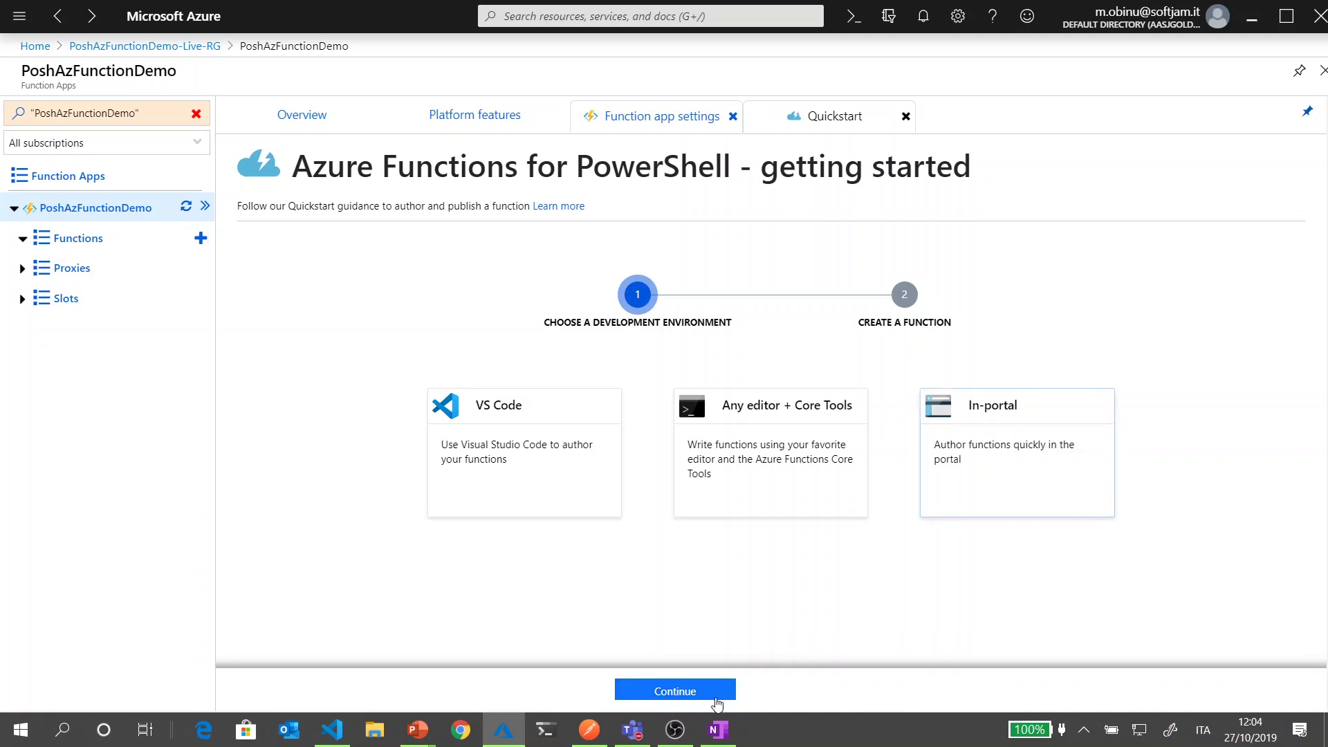
click(676, 689)
scroll(753, 577, down, 2)
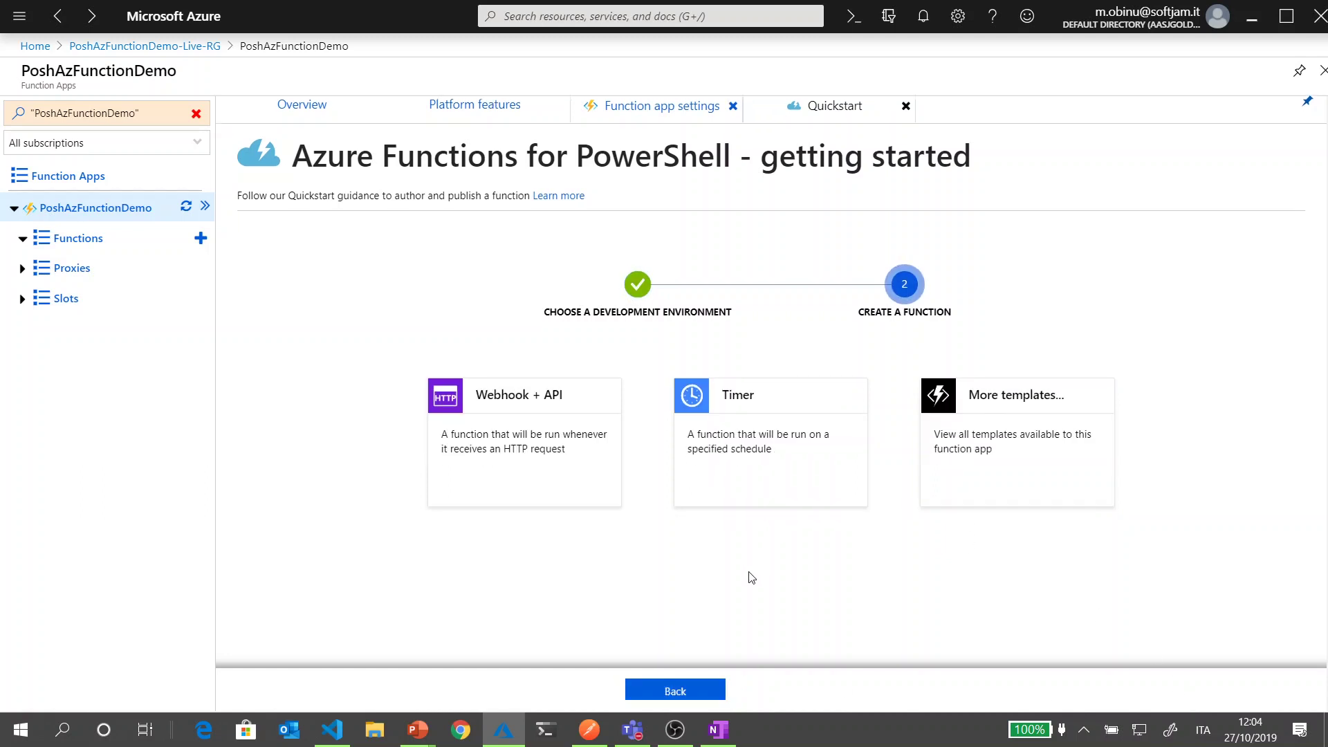
click(1017, 382)
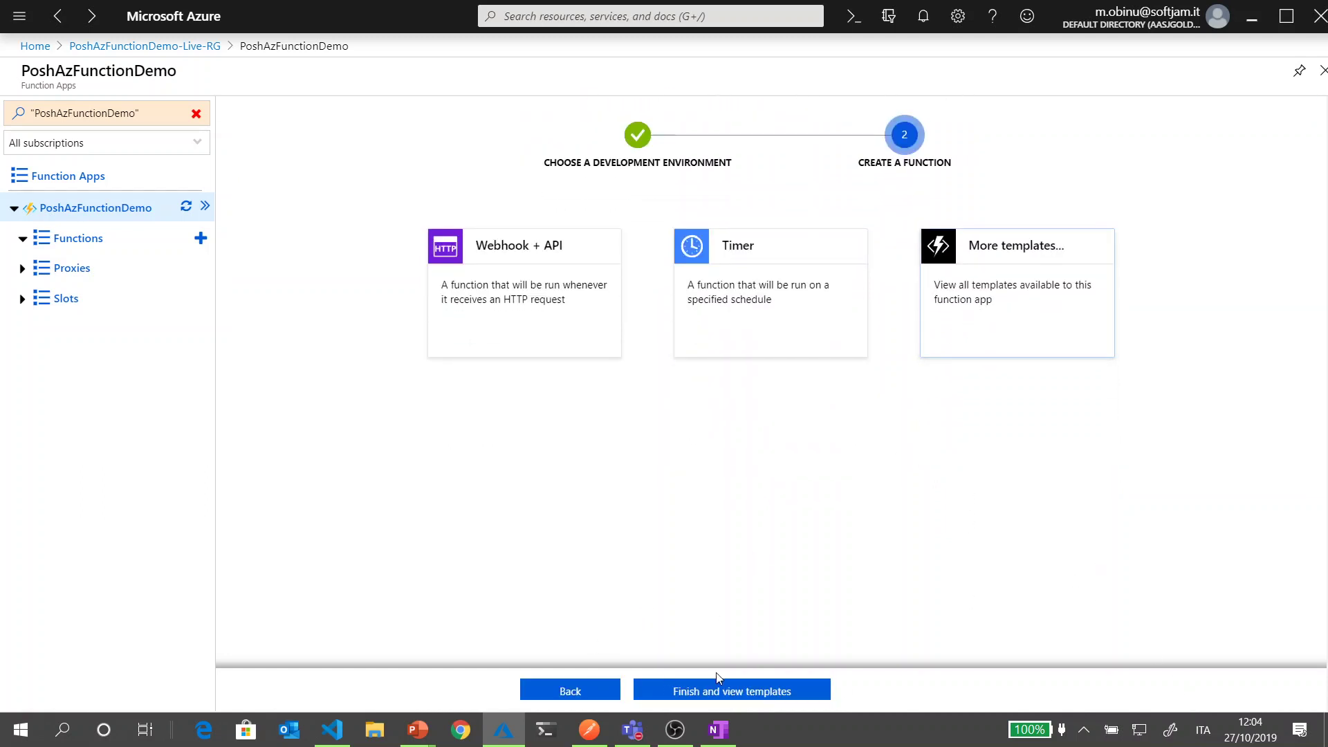
click(726, 692)
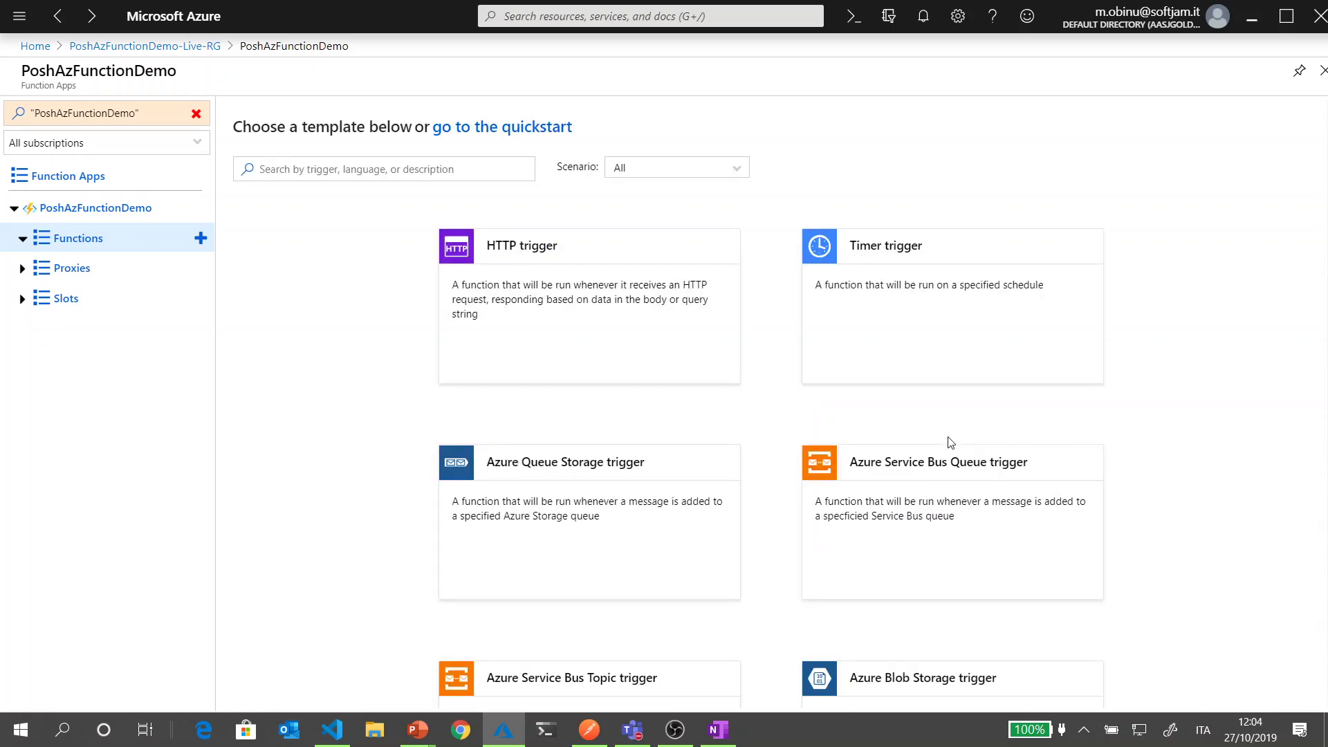
Create the function HttpTrigger1 from the HTTP trigger template with the Function authorization level.
scroll(951, 443, down, 5)
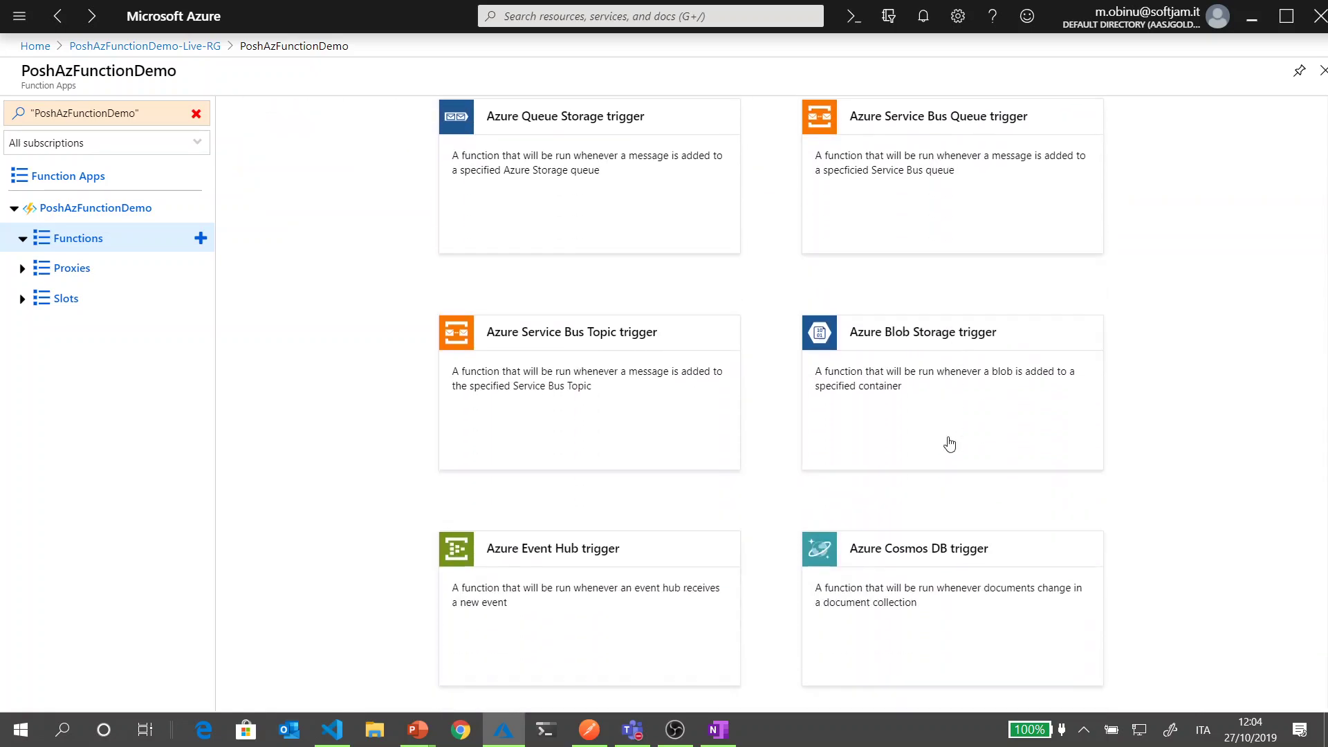
scroll(950, 445, down, 7)
scroll(948, 445, up, 12)
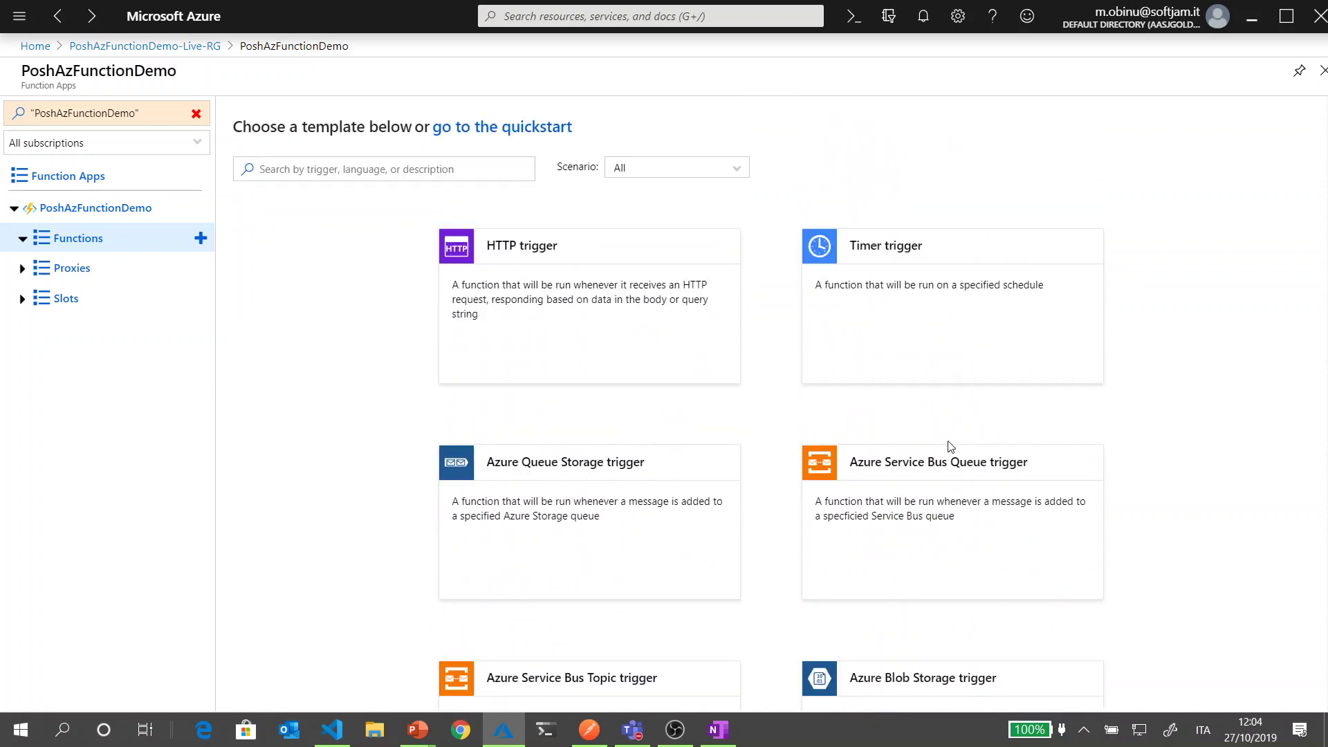
click(590, 280)
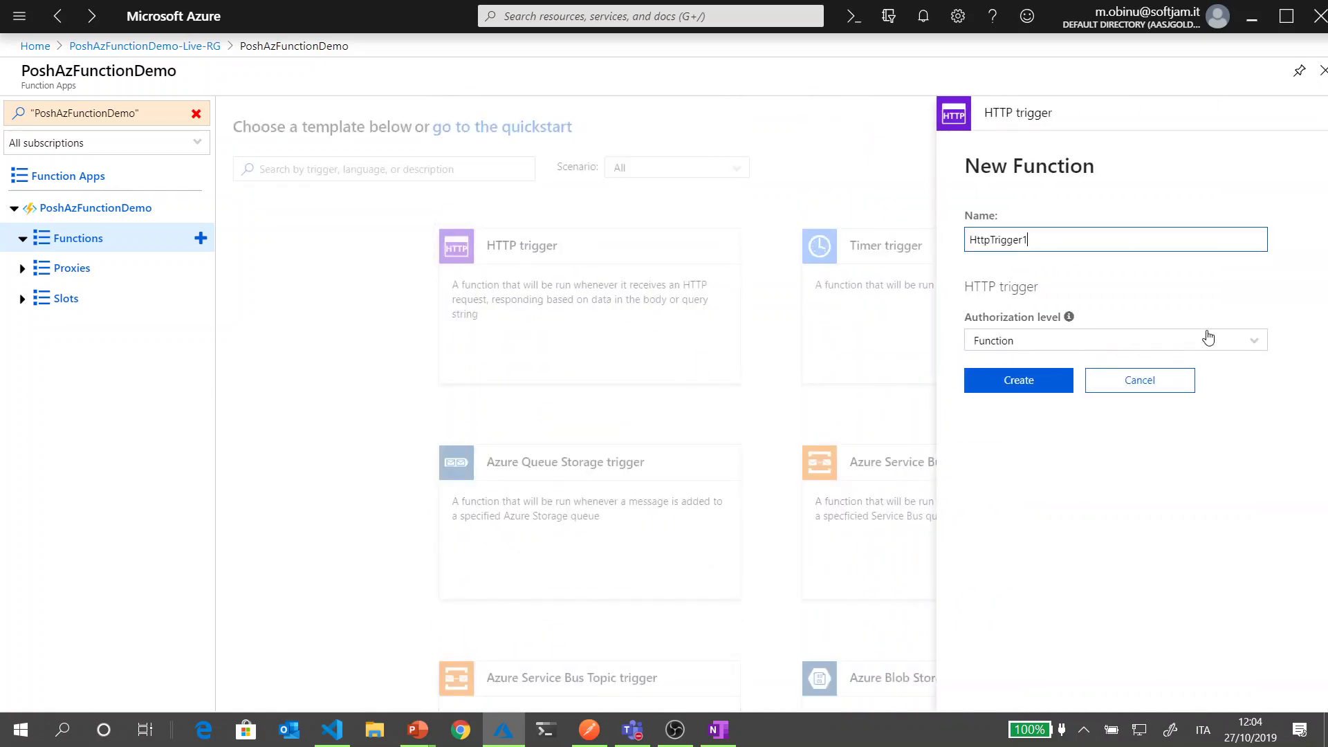
click(1261, 348)
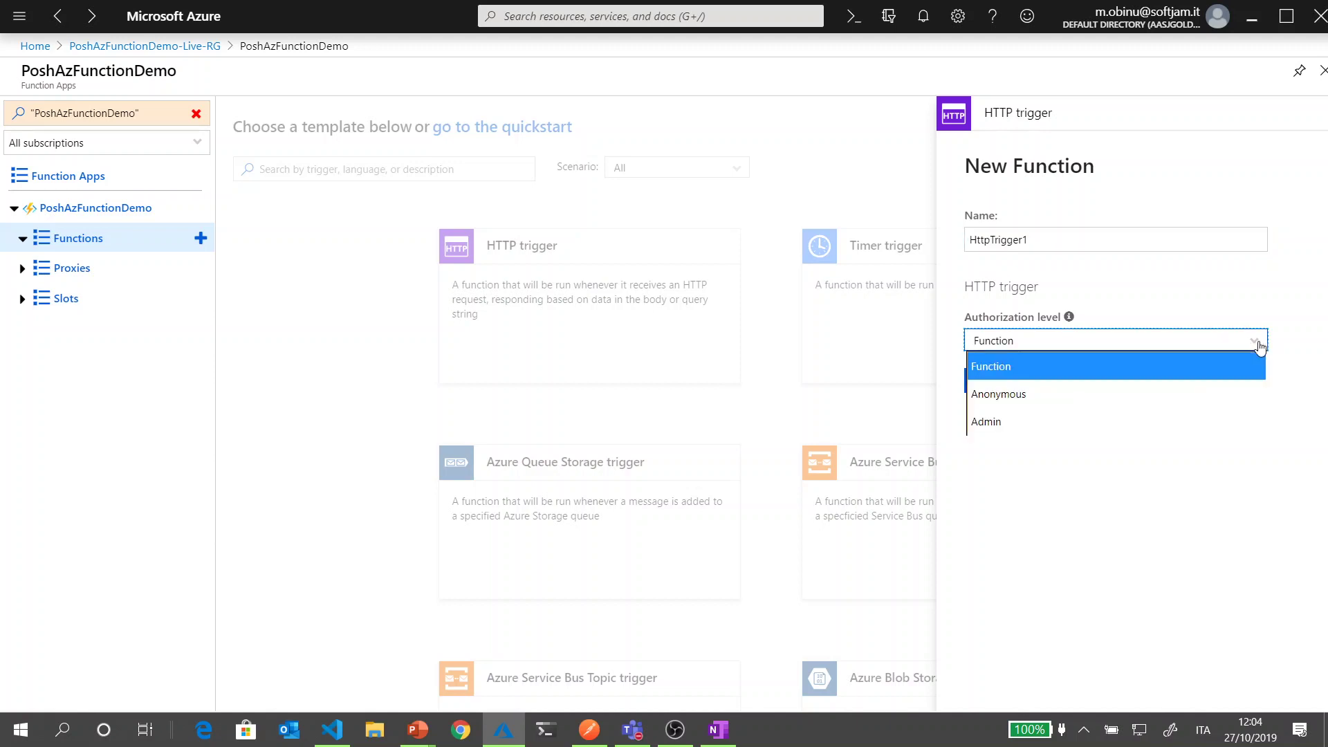
click(1262, 346)
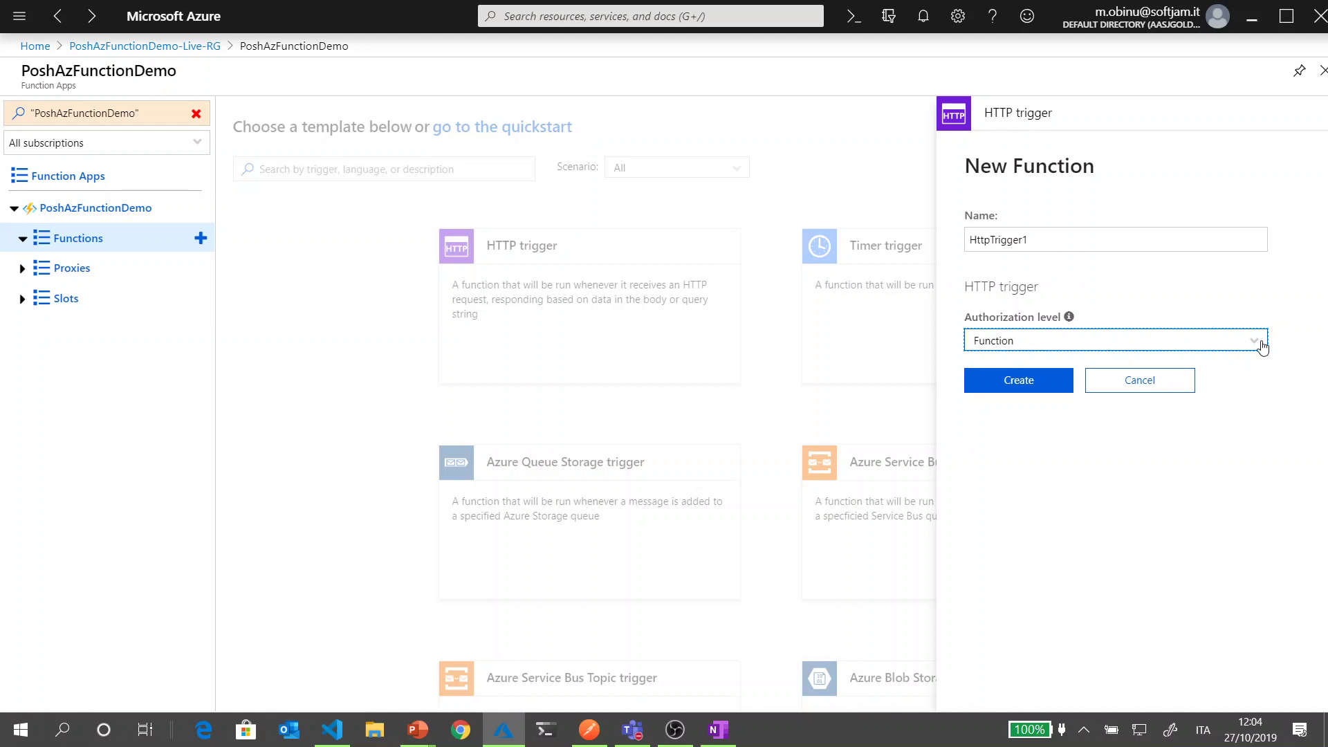
click(1261, 346)
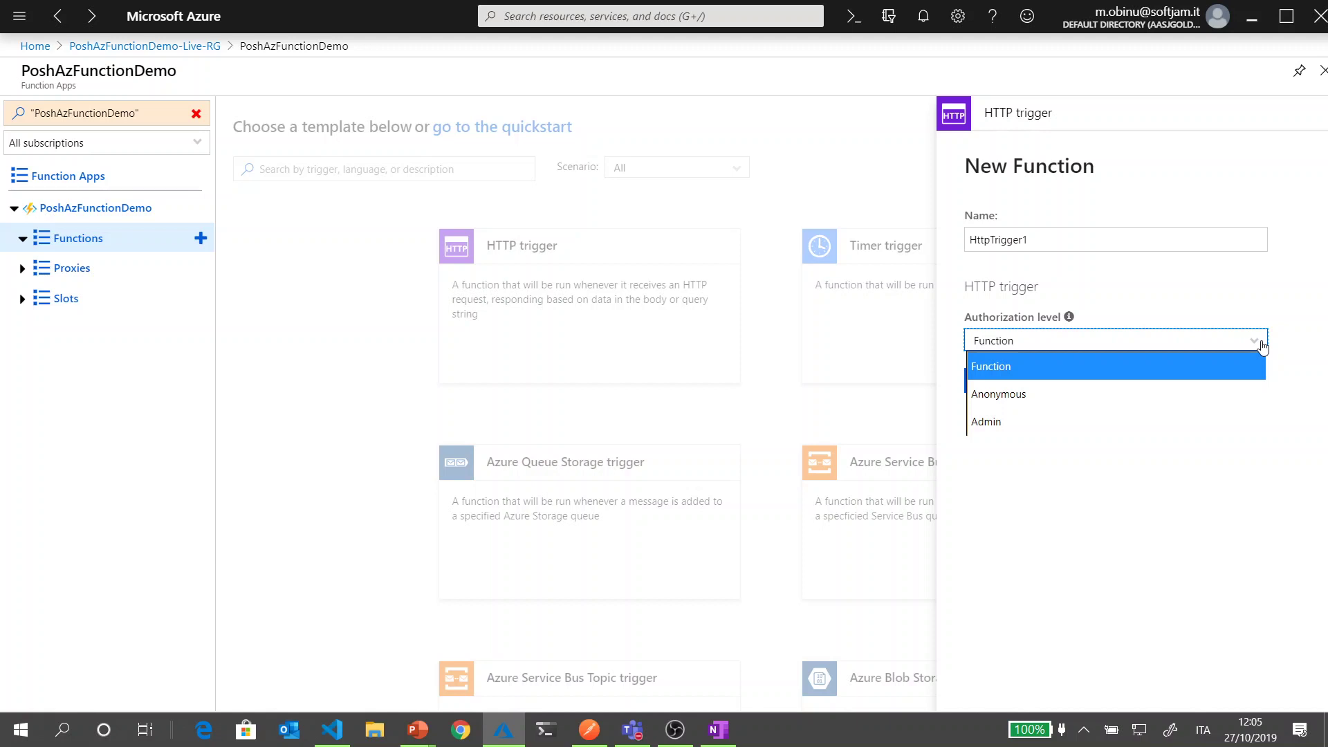
click(1221, 369)
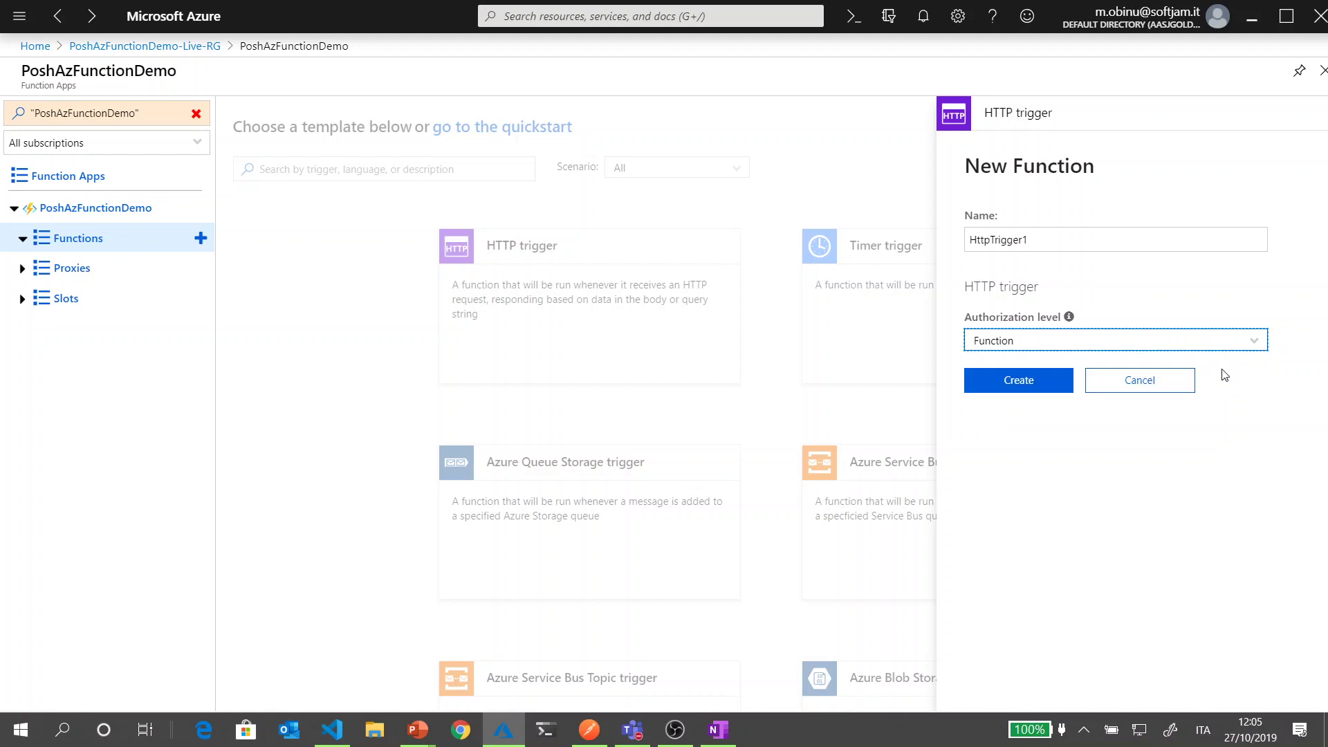
click(1023, 385)
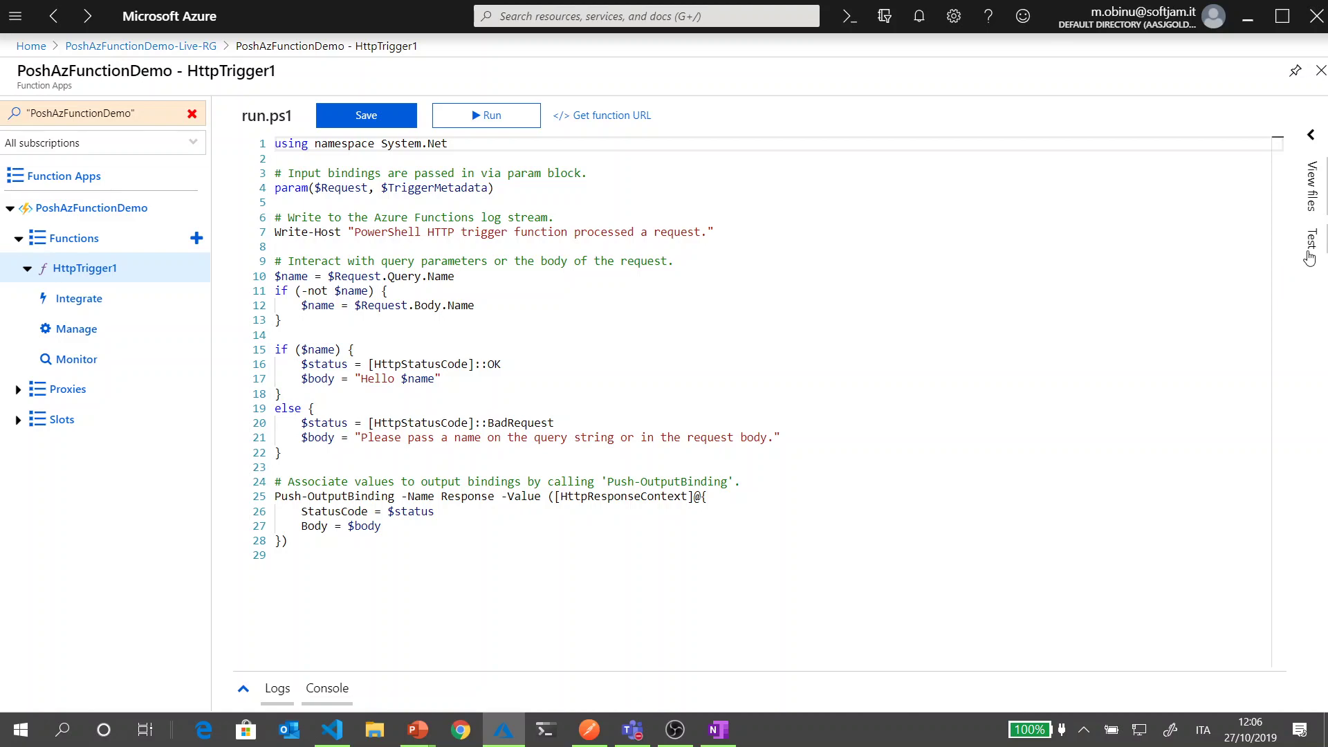
Open HttpTrigger1's function.json and examine the type, direction and name of its input and output bindings.
click(1311, 185)
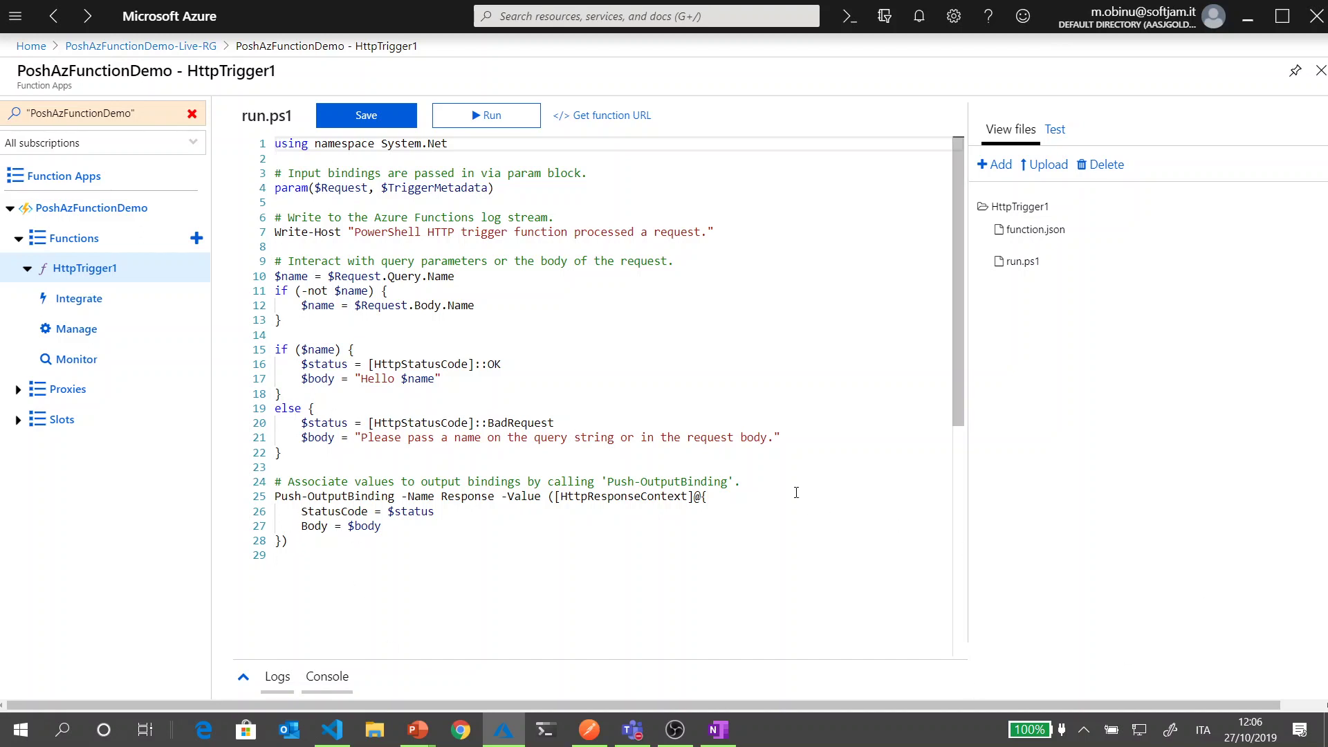
click(1069, 239)
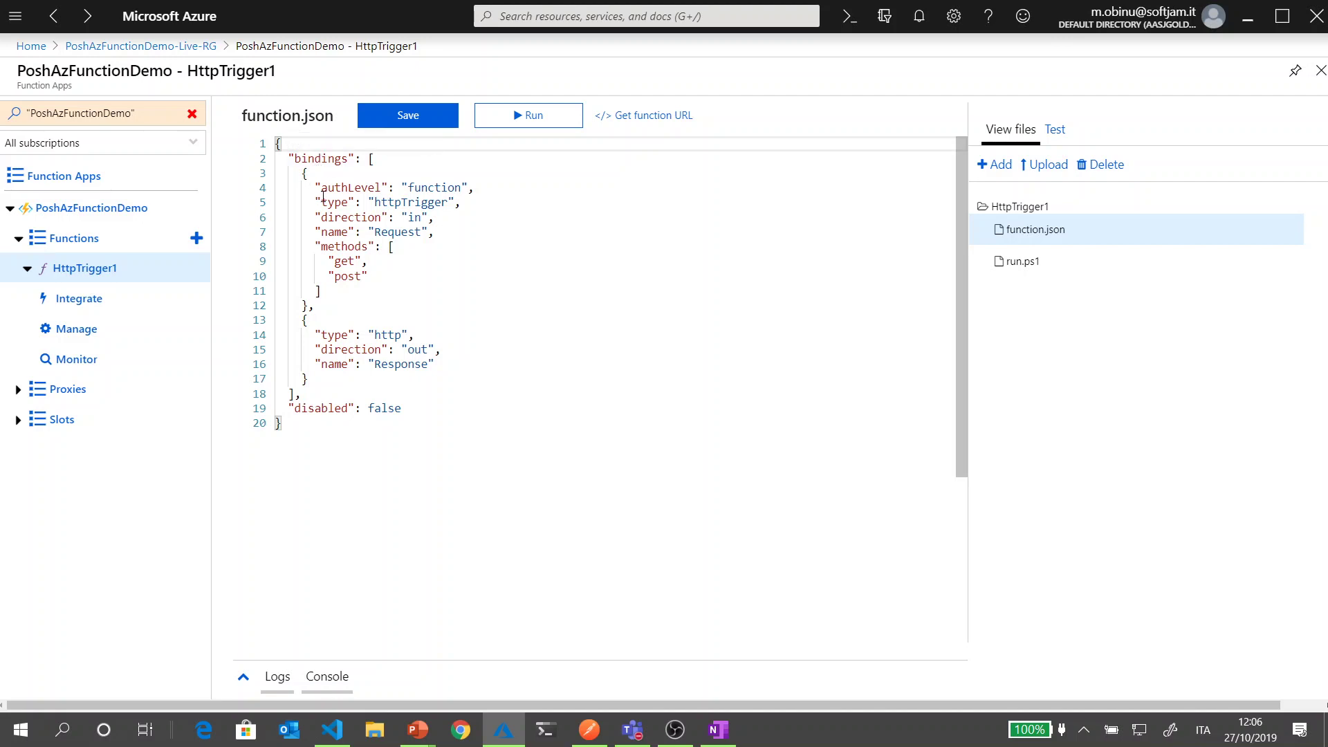
drag(373, 203, 449, 209)
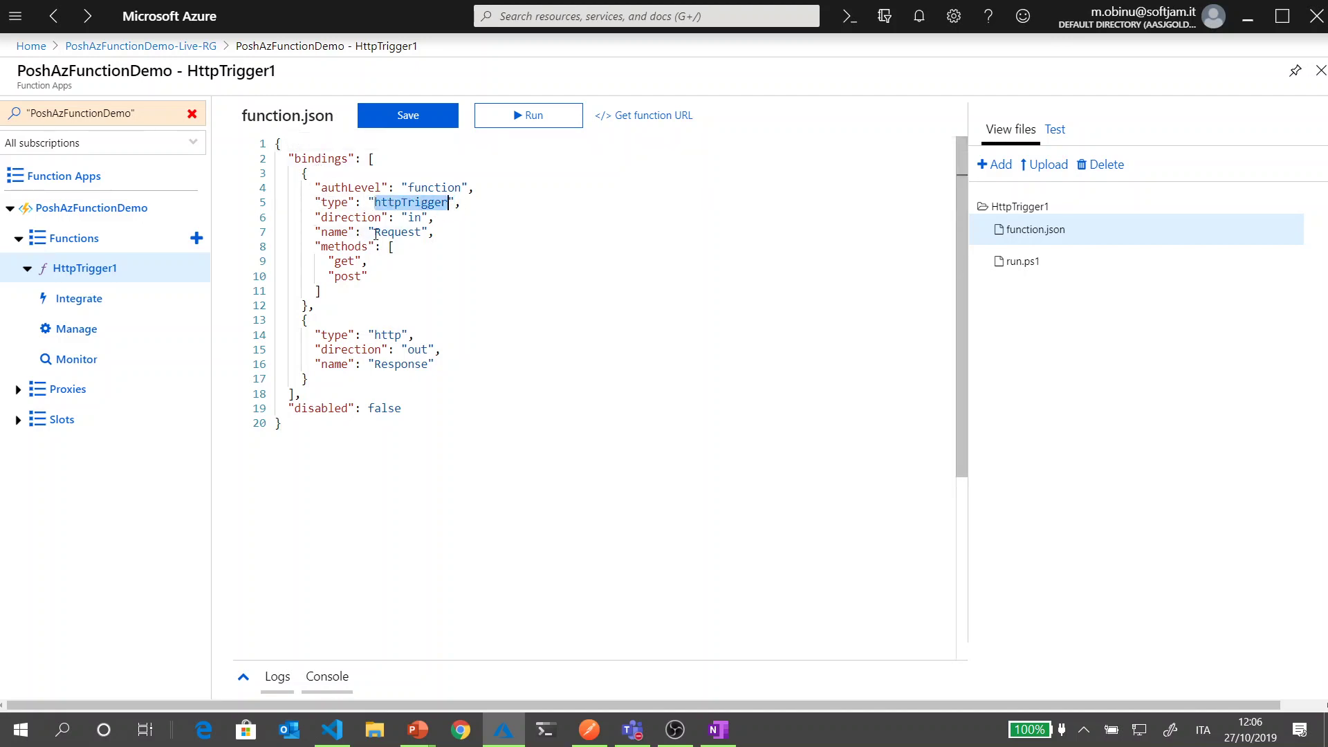
drag(374, 233, 422, 233)
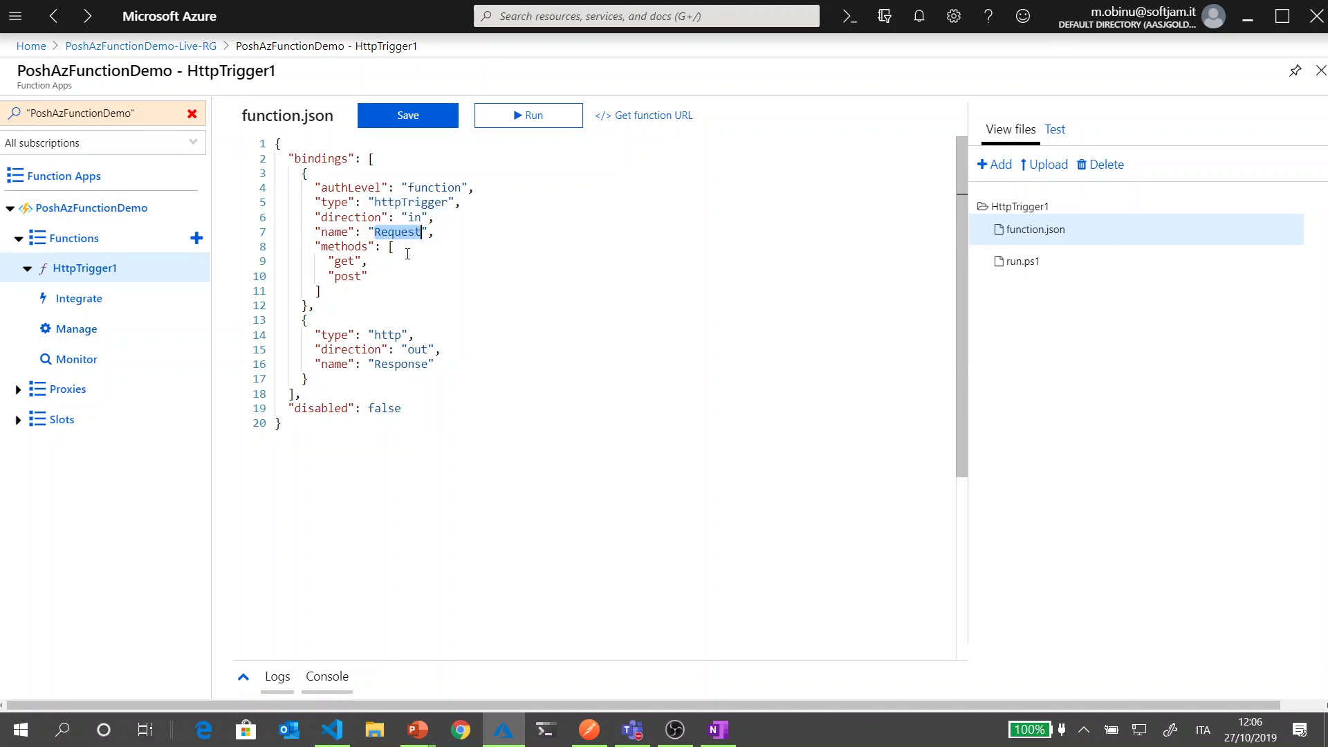
click(415, 349)
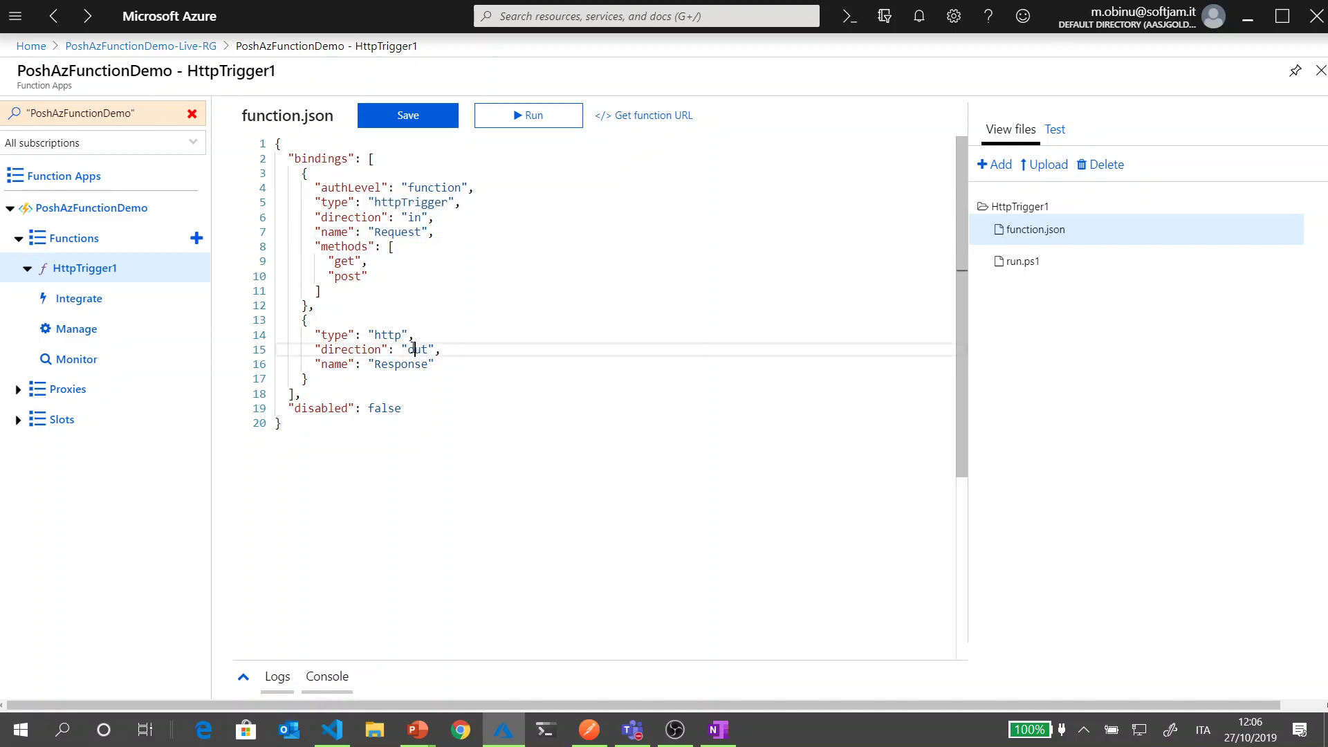
drag(374, 365, 429, 365)
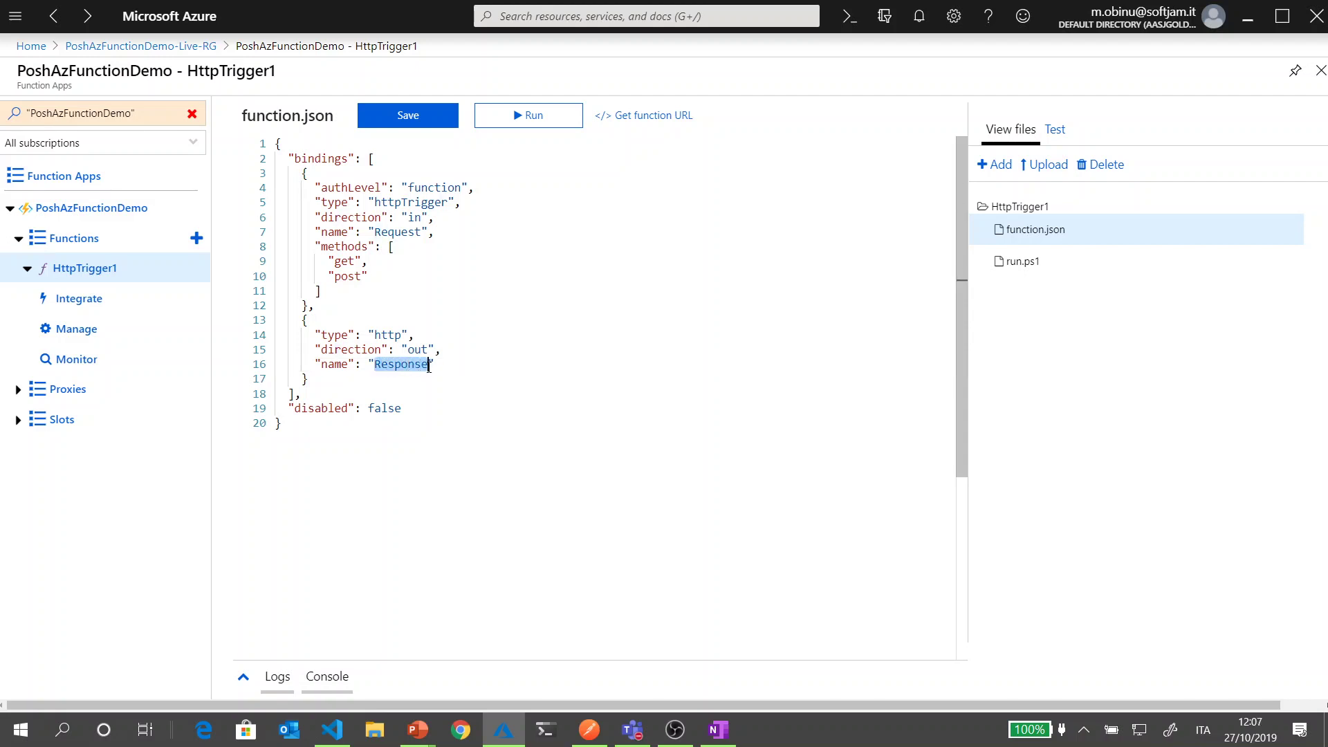
Open run.ps1 and examine the $Request parameter, the Push-OutputBinding response and the handling of $name.
click(1027, 262)
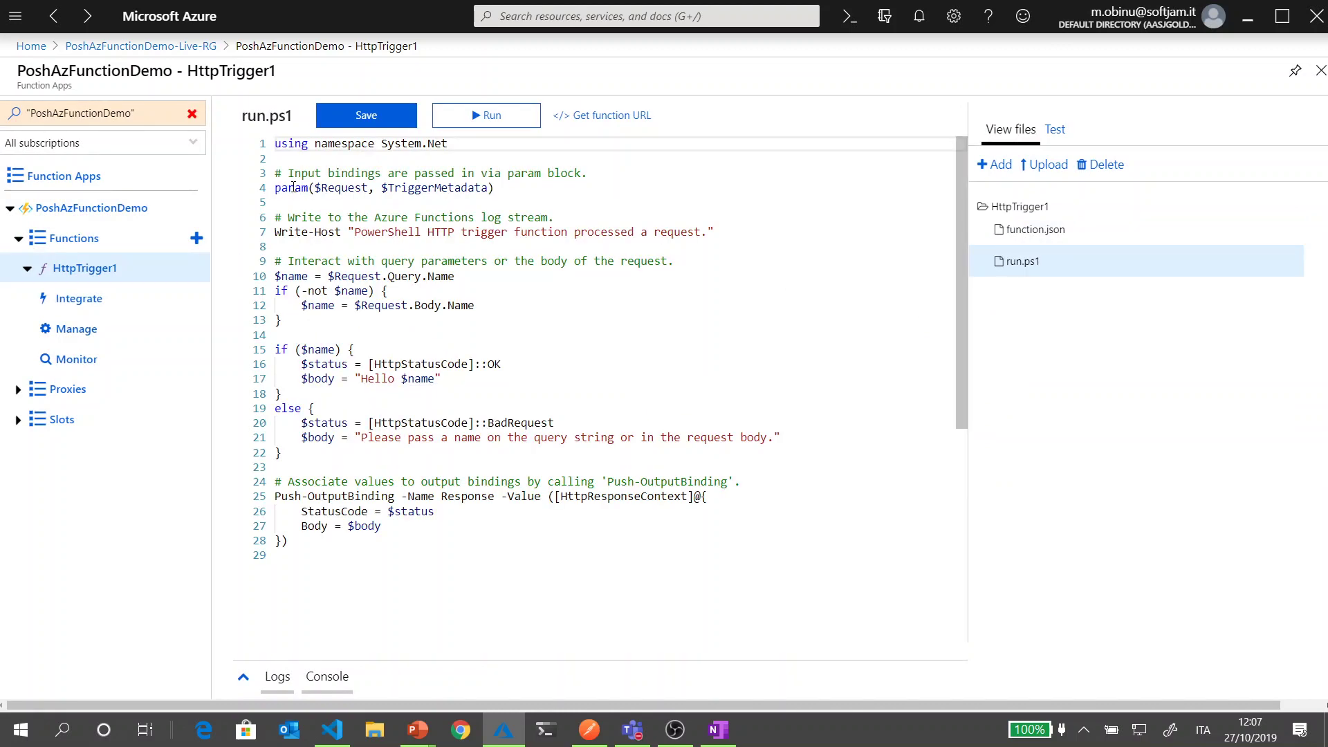
drag(315, 187, 371, 188)
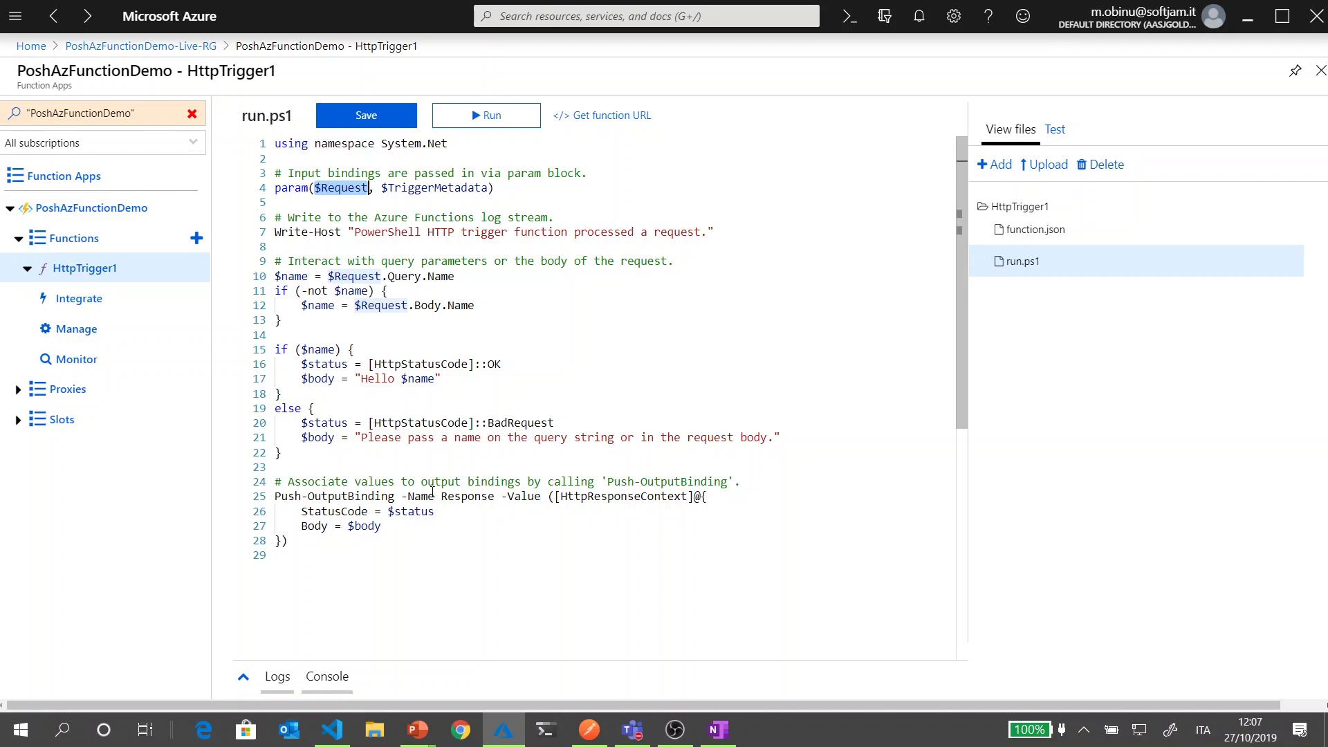
drag(441, 496, 494, 498)
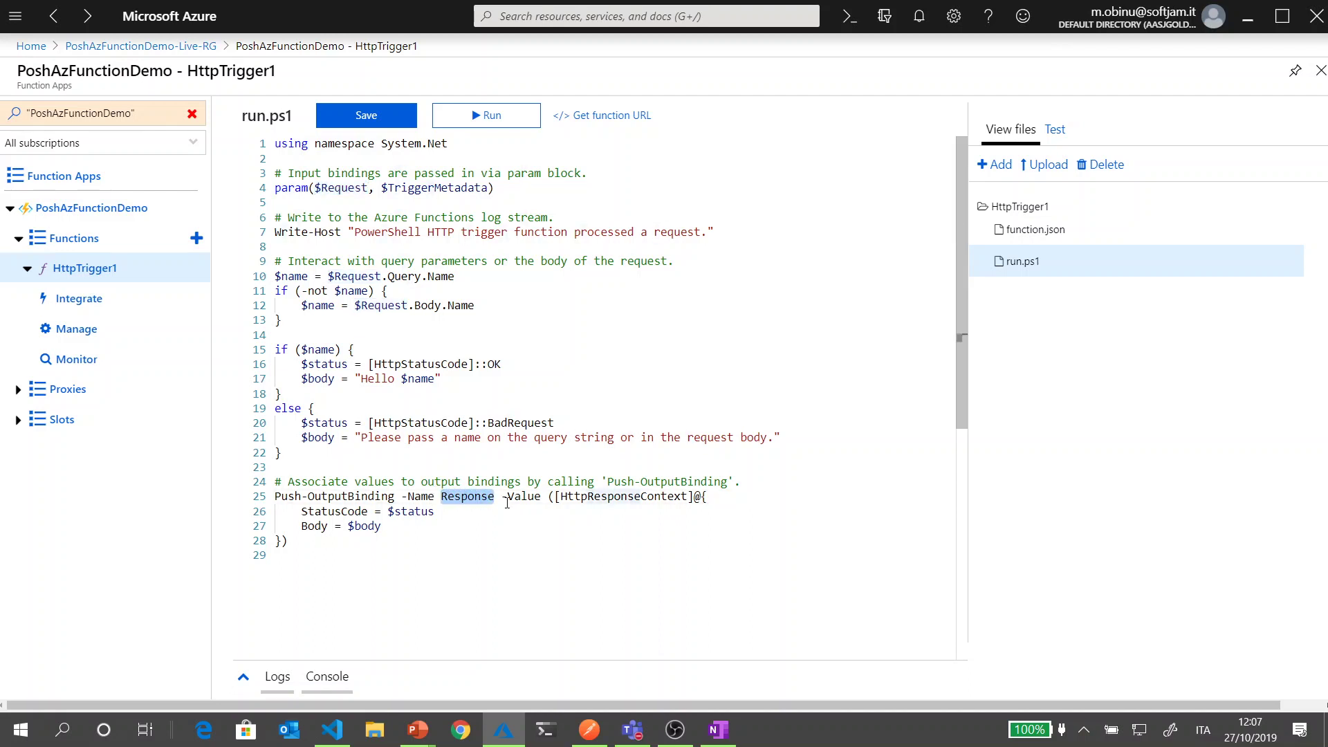
click(550, 496)
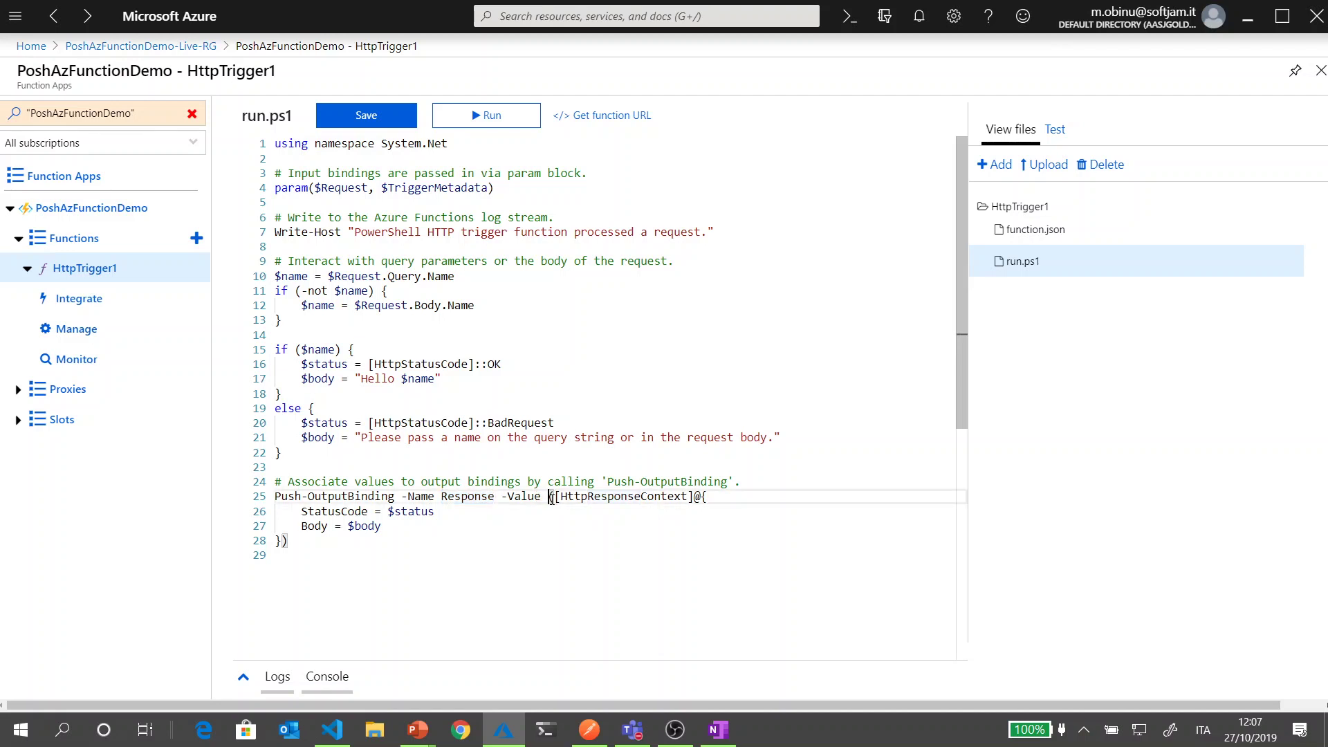
key(shift+Down)
key(shift+Down)
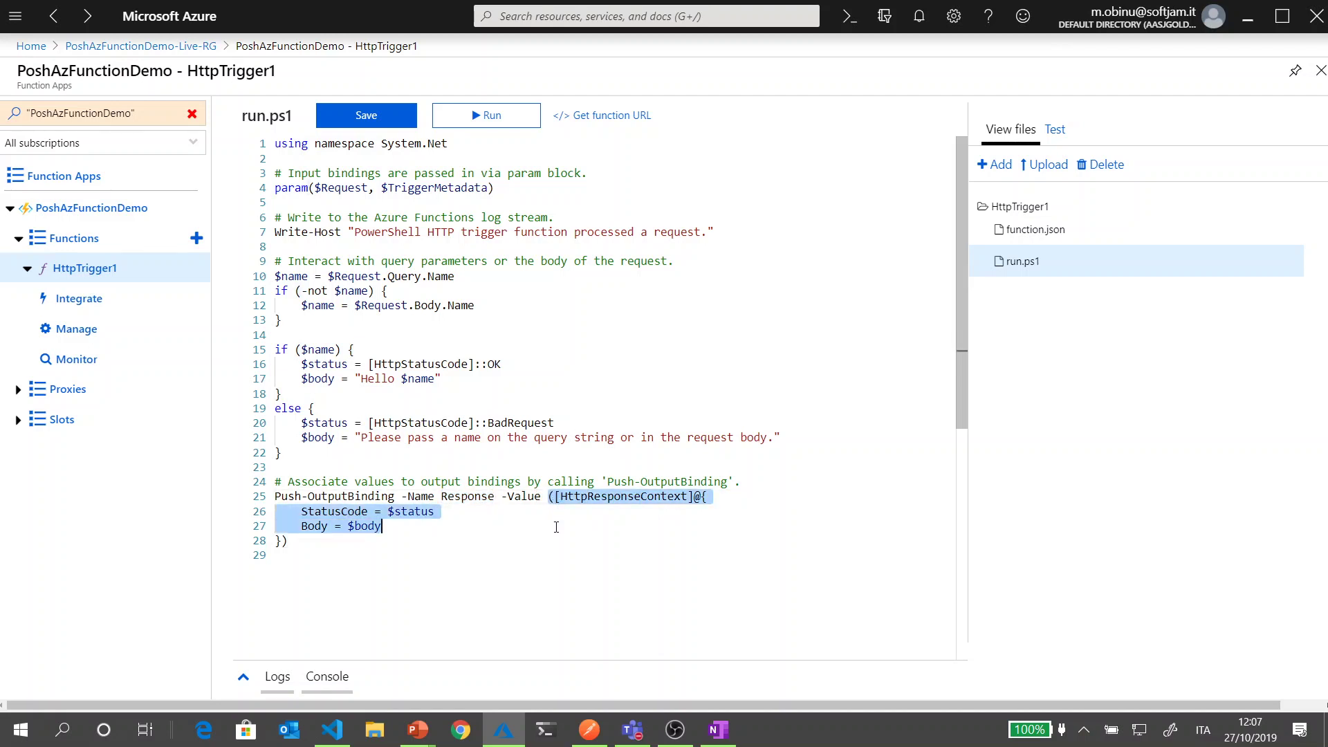
key(shift+Down)
key(Down)
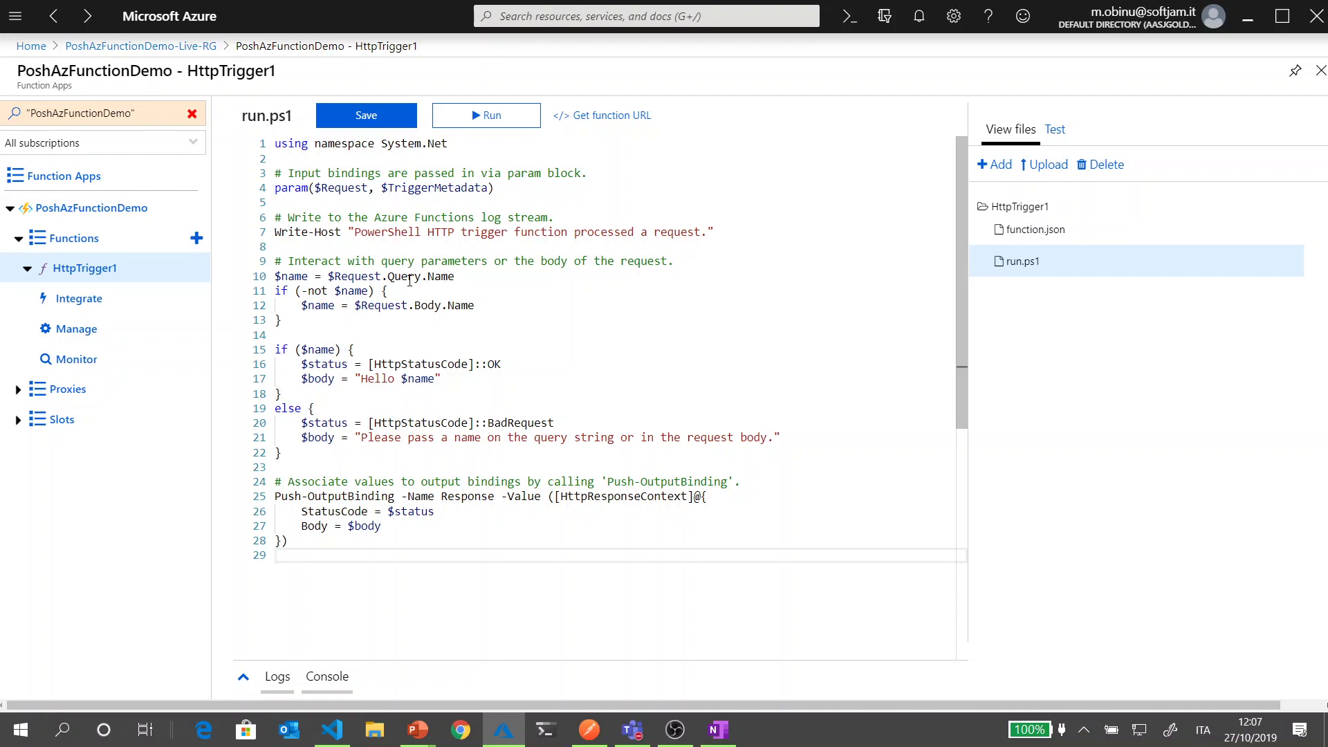
click(438, 307)
click(317, 350)
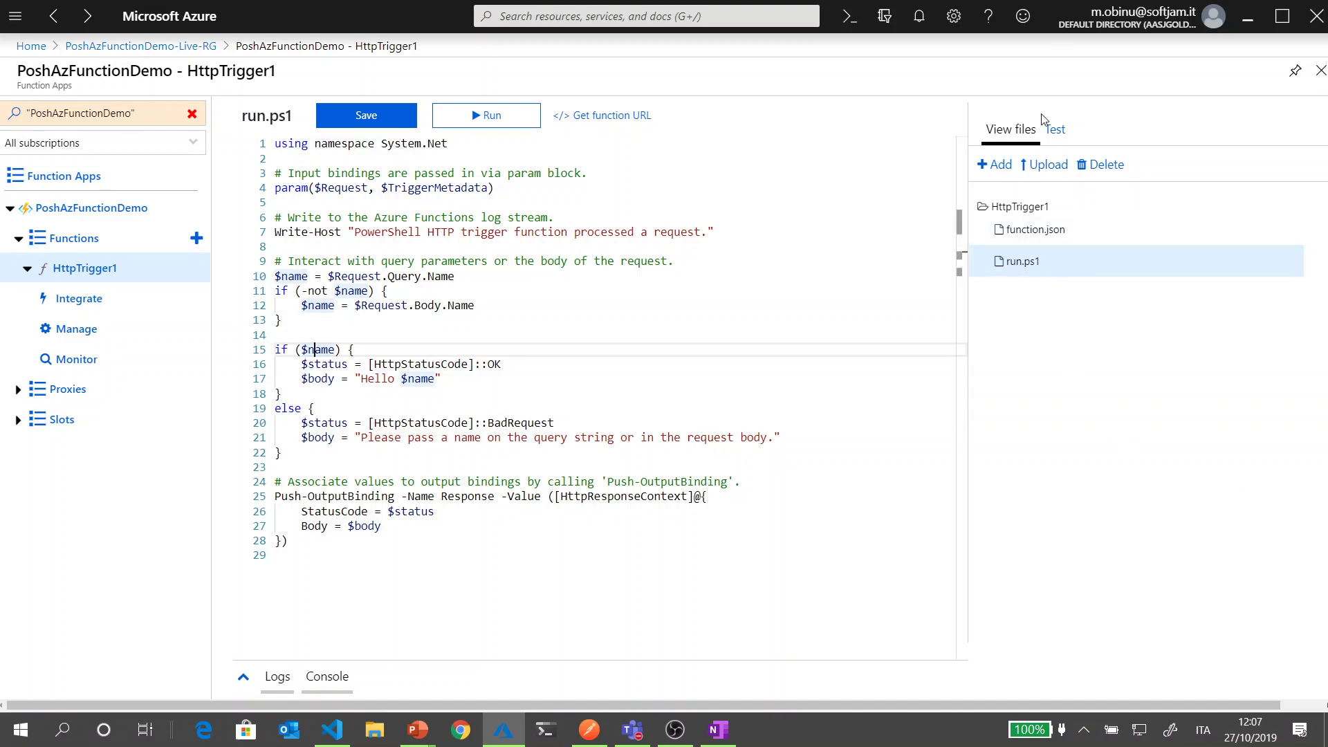
Test HttpTrigger1 with a POST request, no query parameters or headers, and the default request body with name "Azure".
click(1053, 128)
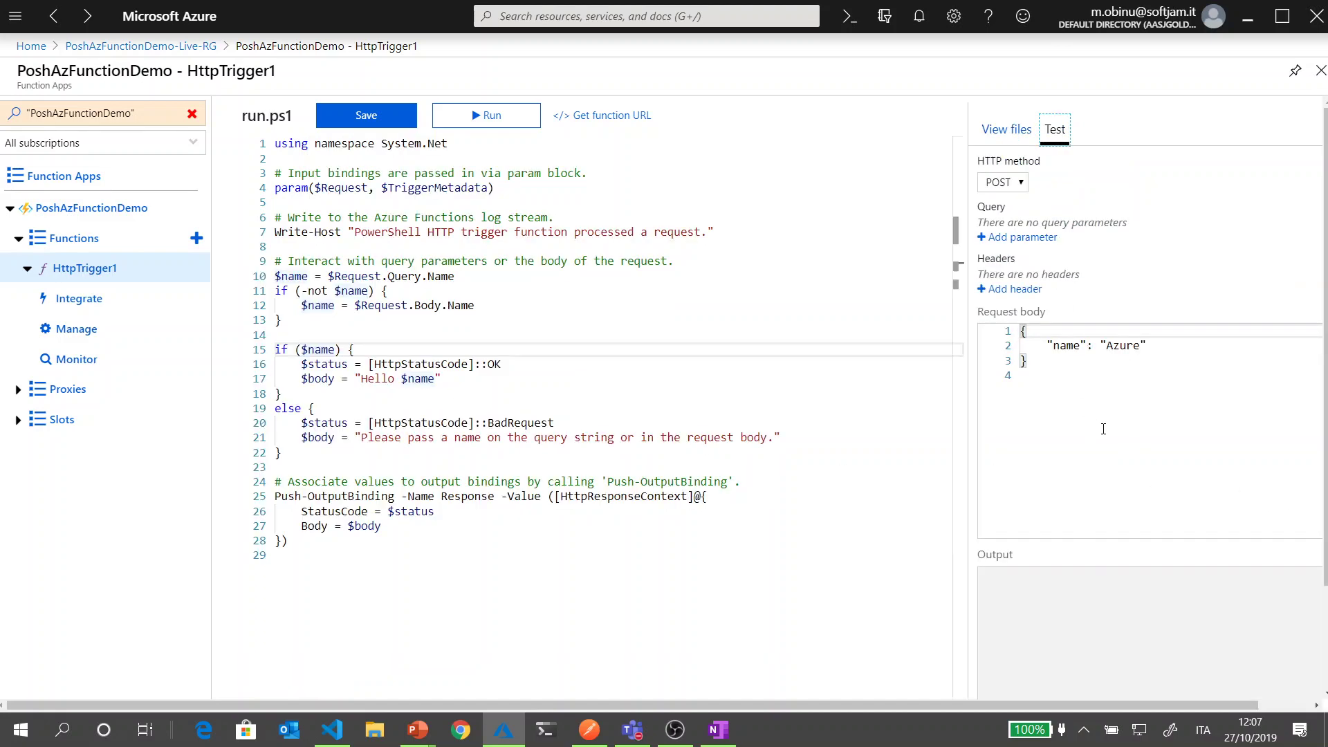
click(1001, 237)
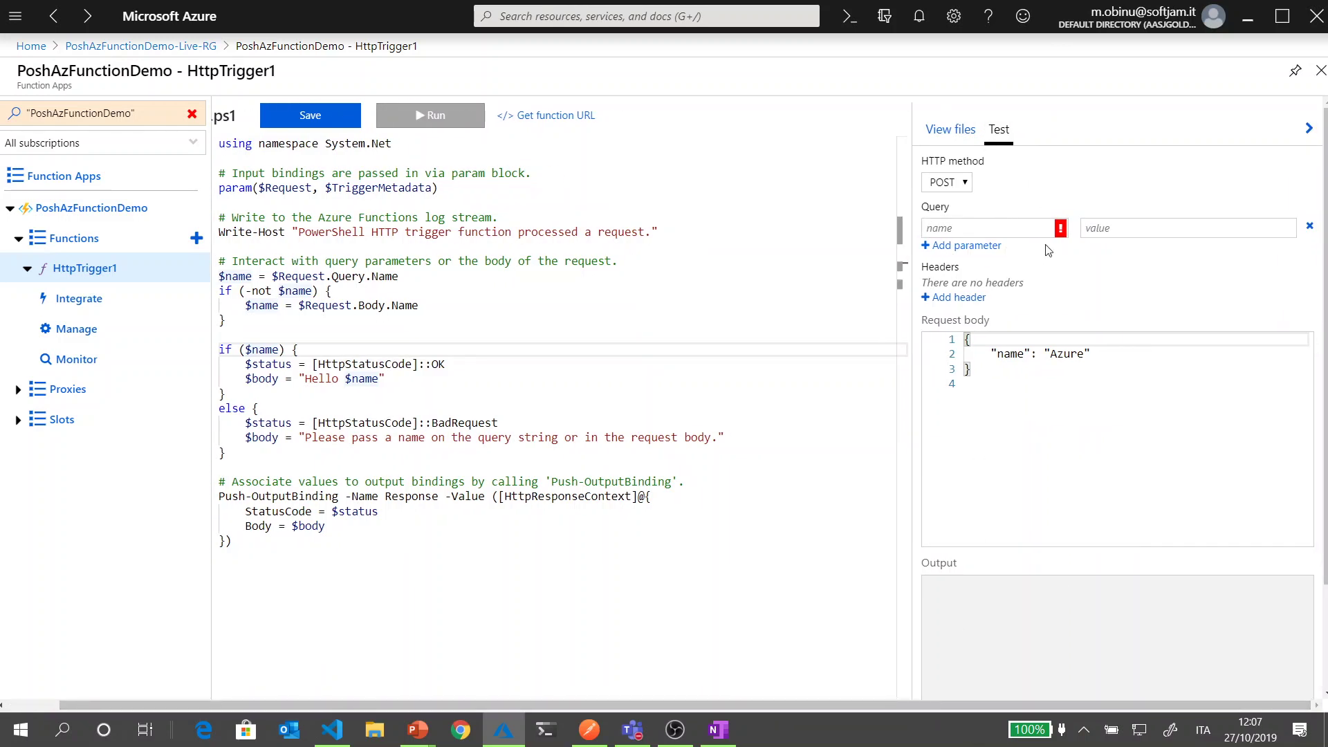
click(1309, 227)
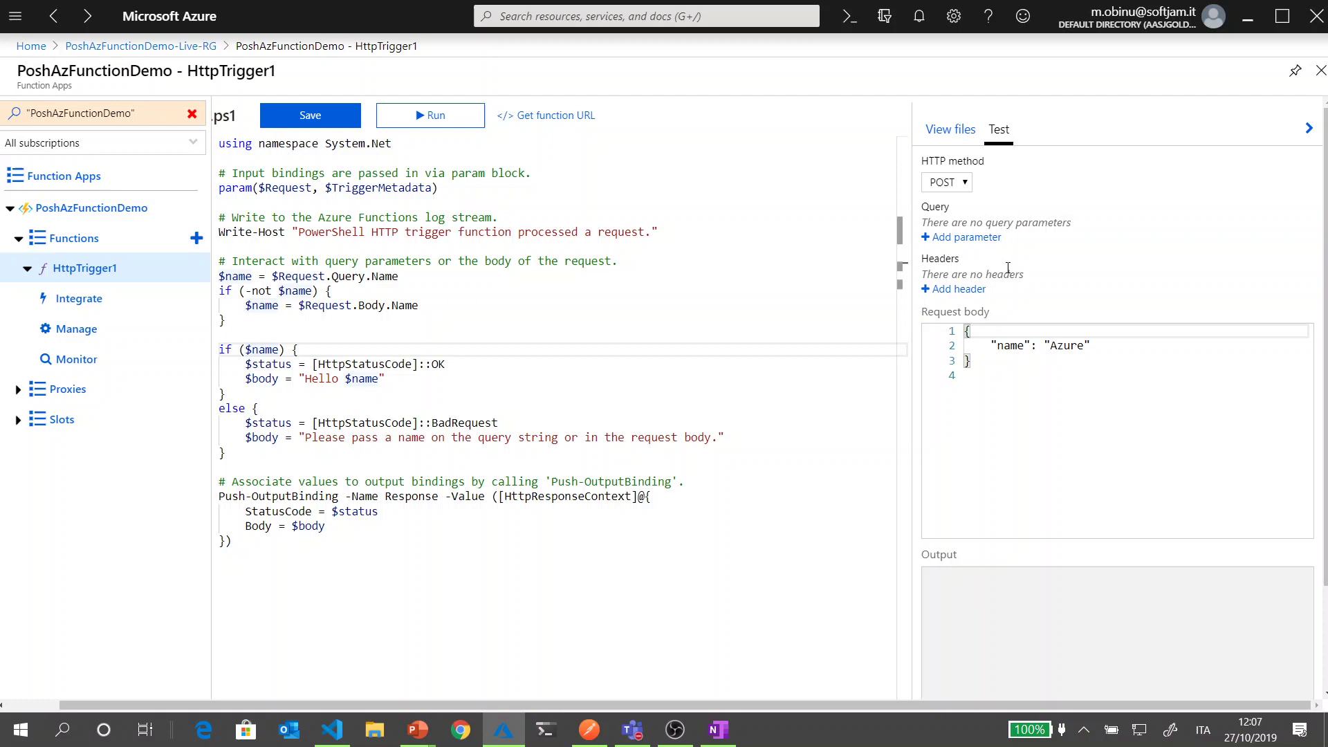
click(1032, 393)
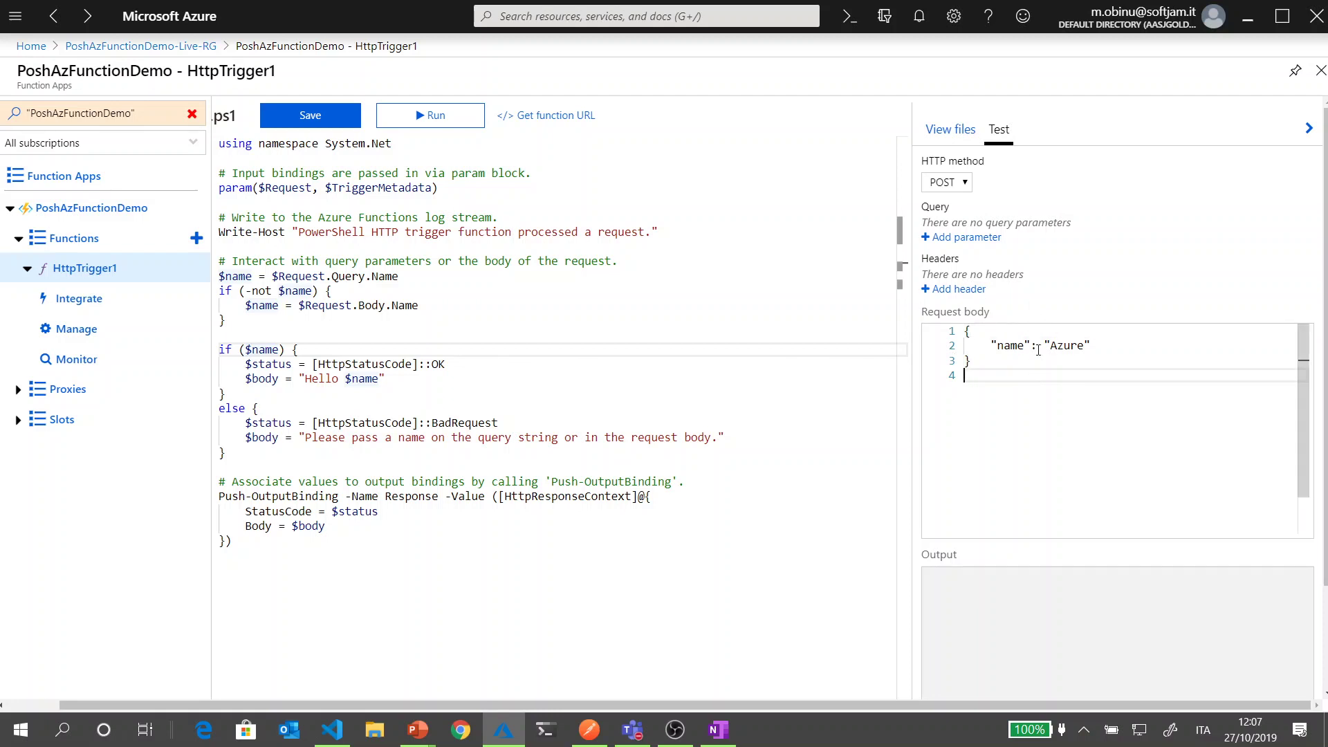
scroll(1052, 484, down, 3)
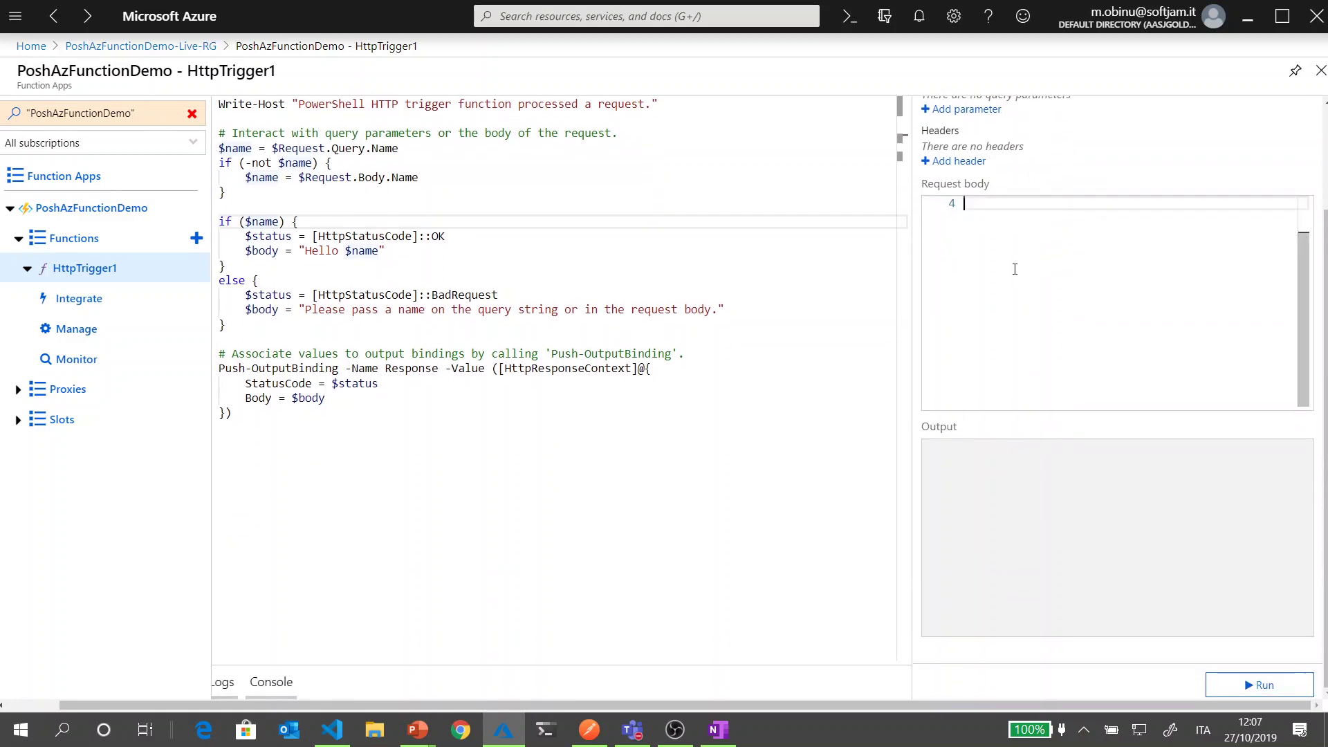
scroll(1017, 277, up, 3)
click(1032, 373)
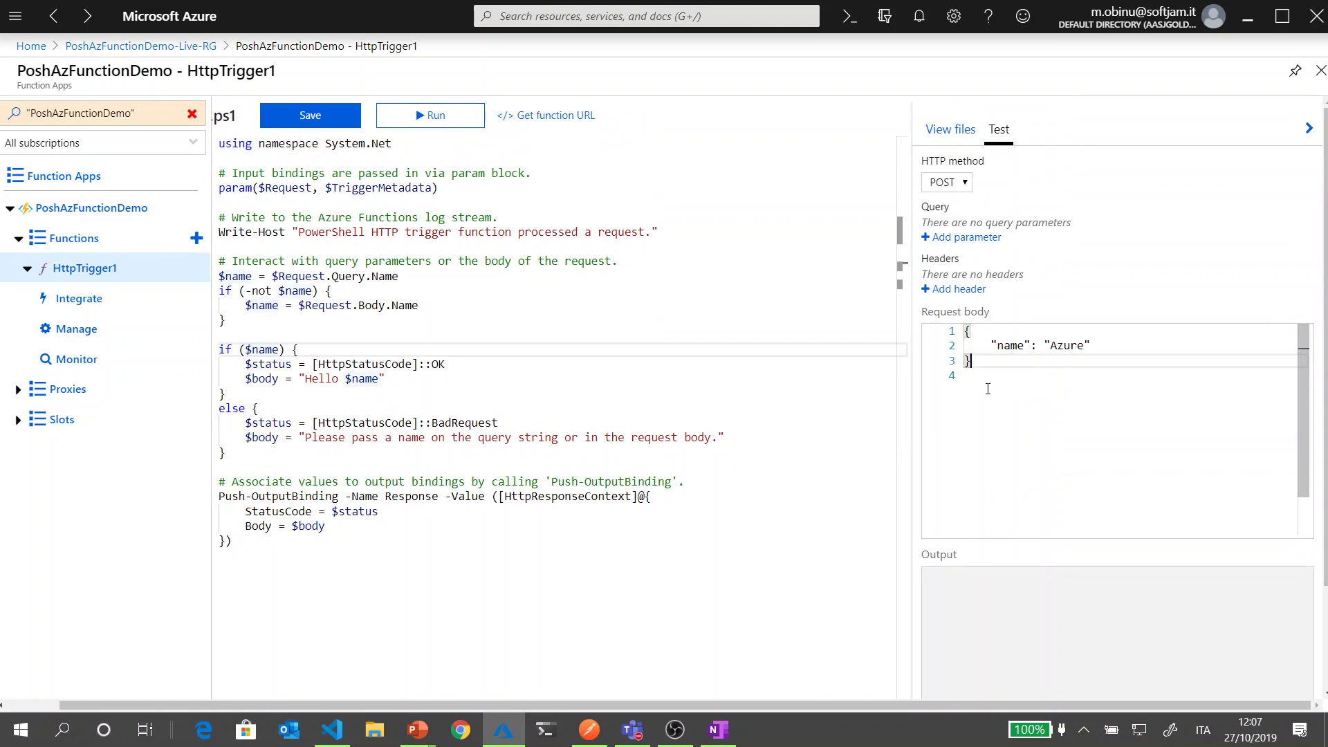
scroll(1296, 522, down, 3)
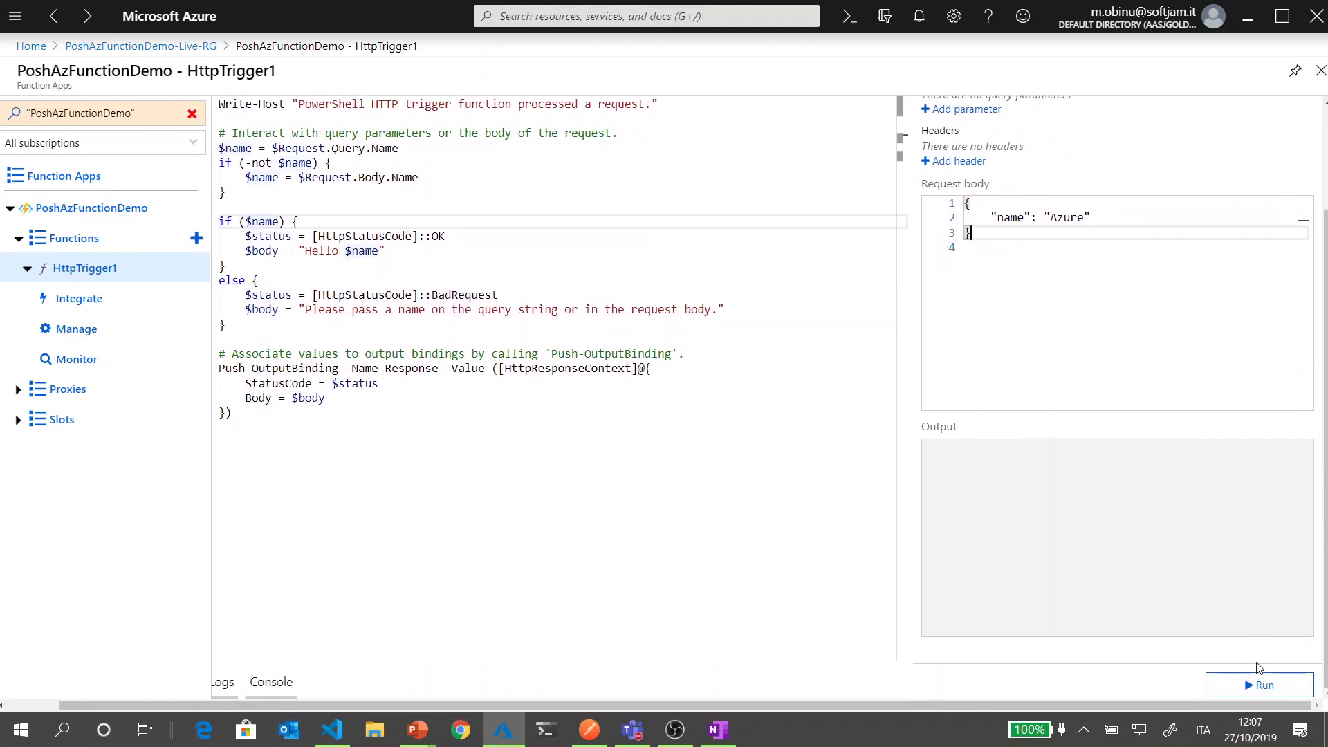
click(1261, 686)
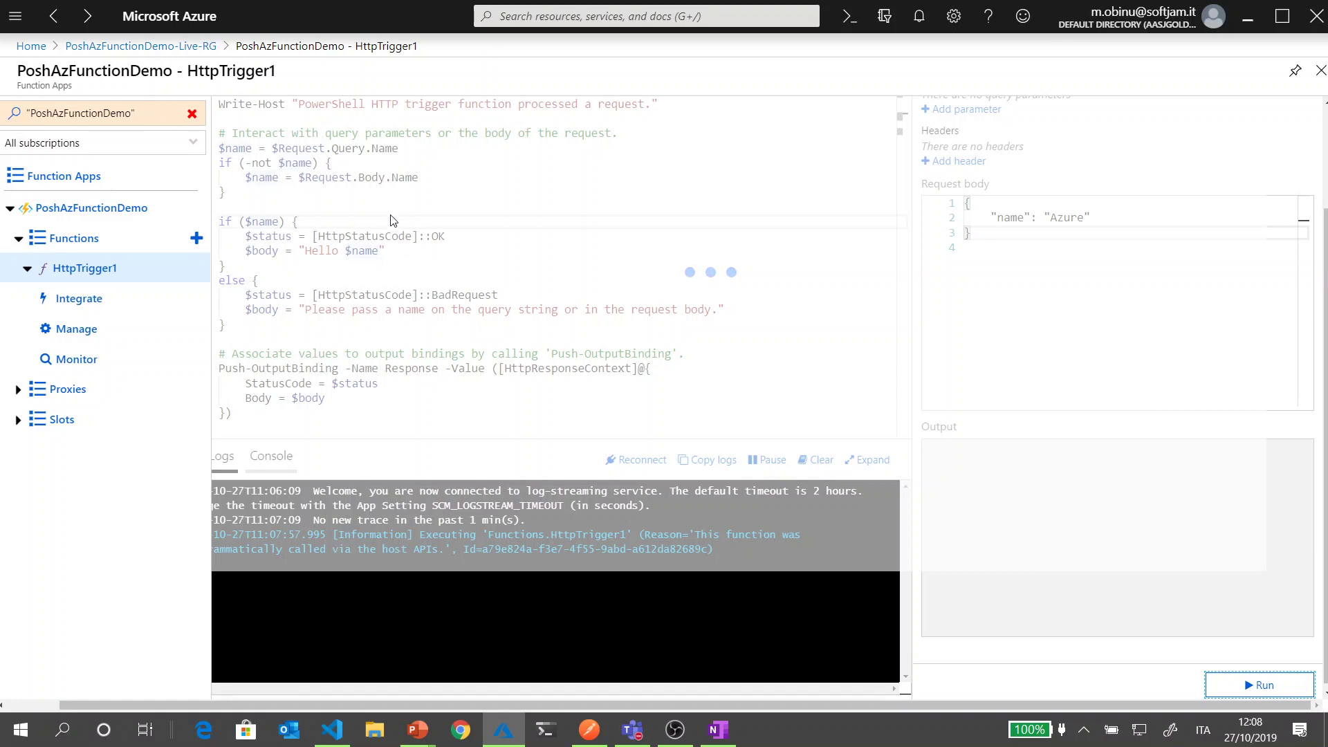
scroll(377, 228, up, 2)
scroll(262, 238, down, 2)
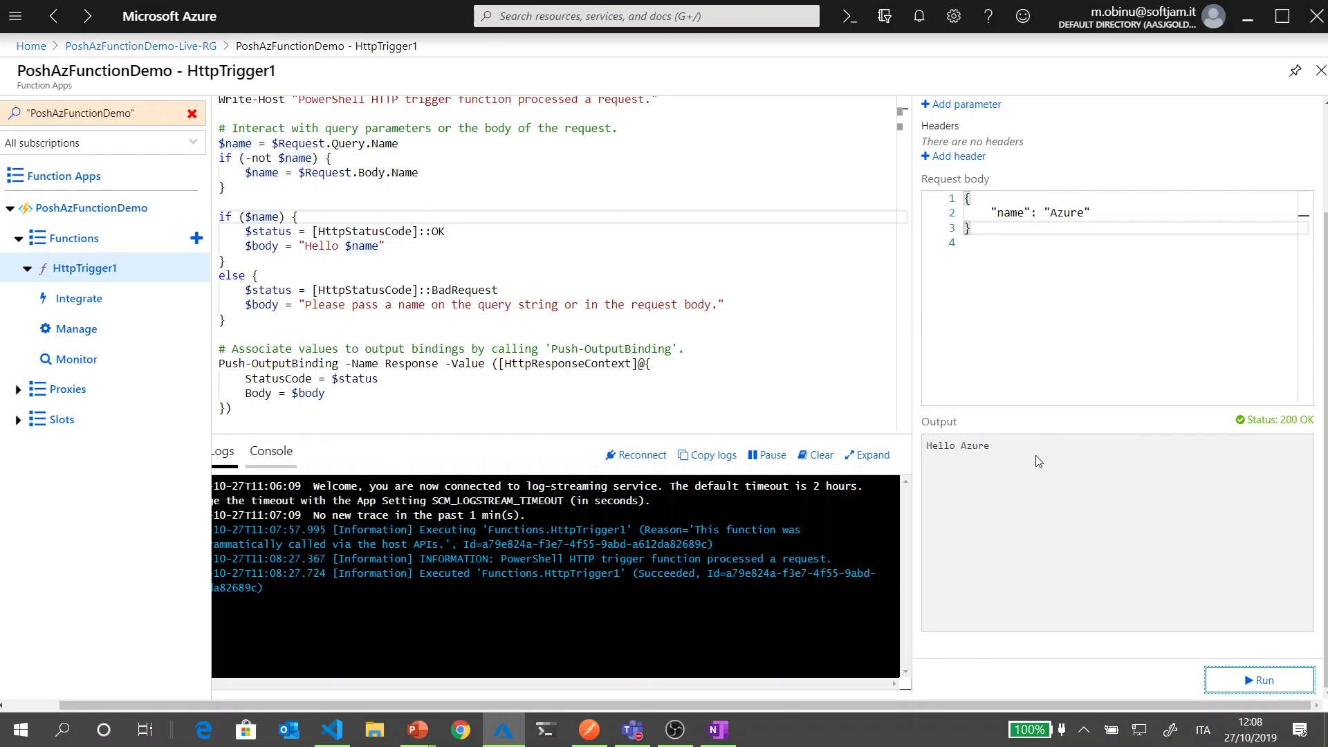
Replace the name value in the test request body with a person's first name and run HttpTrigger1 again.
double_click(1074, 214)
text(Marco)
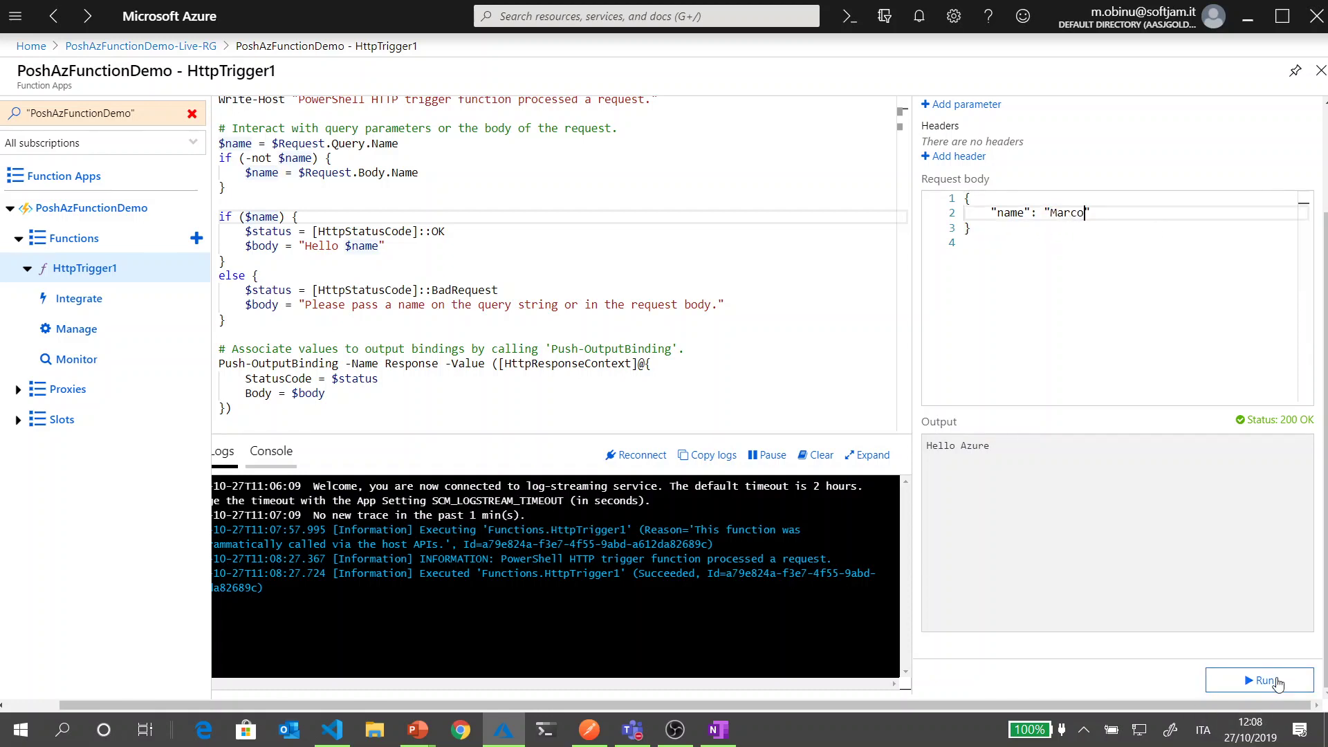
click(1275, 680)
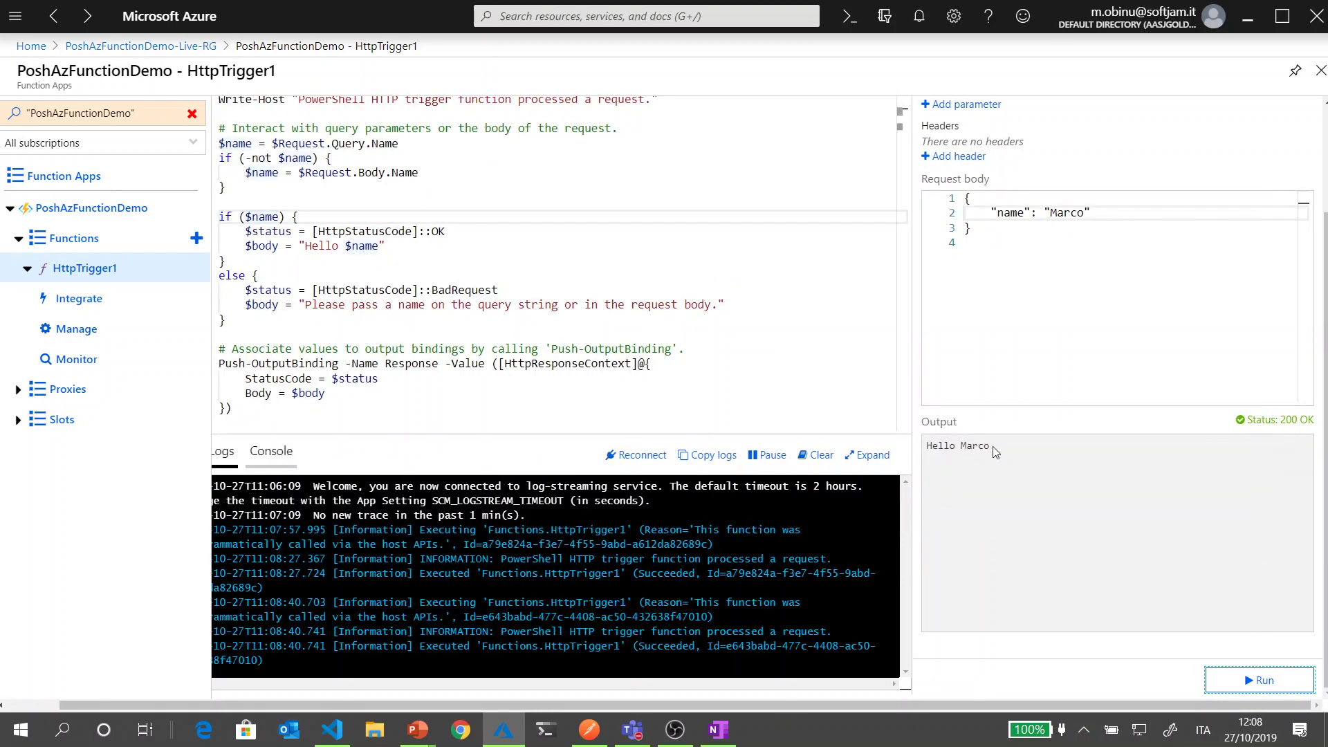
Clear the entire test request body and run HttpTrigger1 without a name.
click(994, 238)
key(ctrl+a)
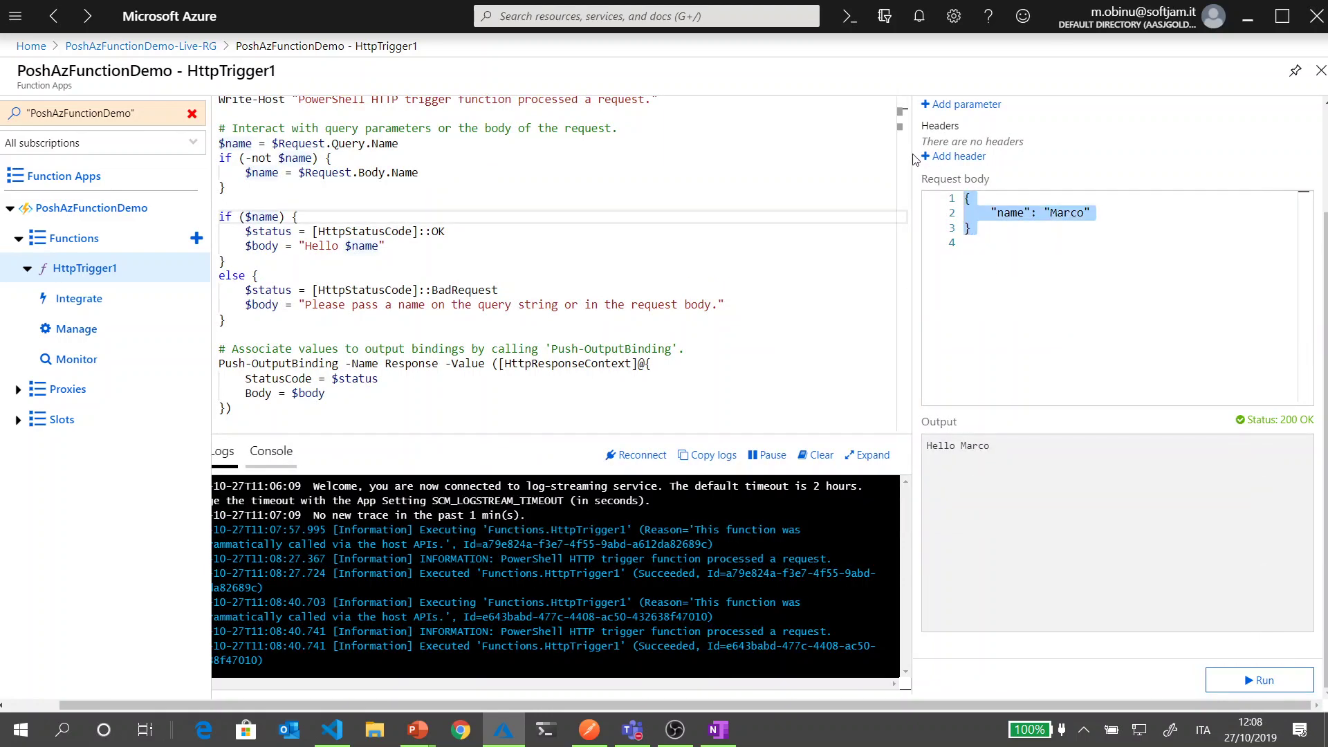
key(Delete)
click(1265, 684)
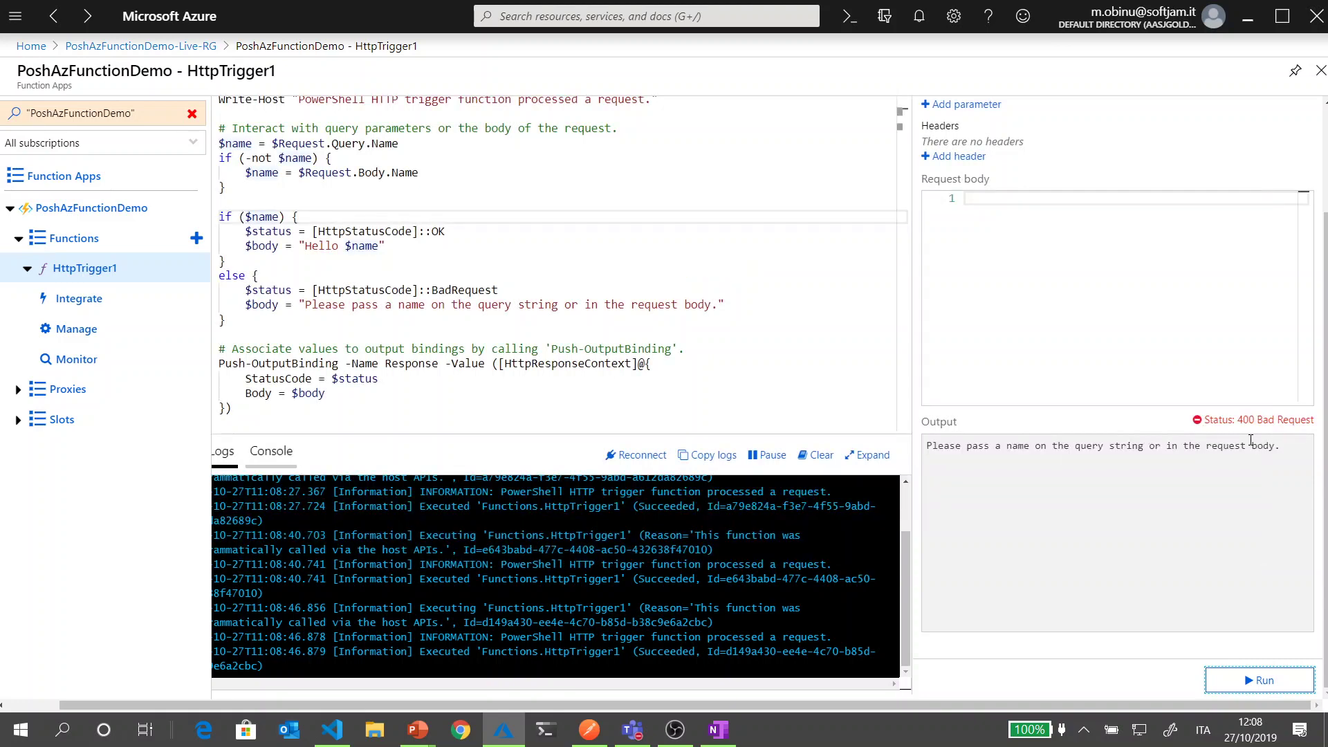
Review HttpTrigger1's integration settings, state and keys, and its monitoring data including the live app metrics.
click(67, 301)
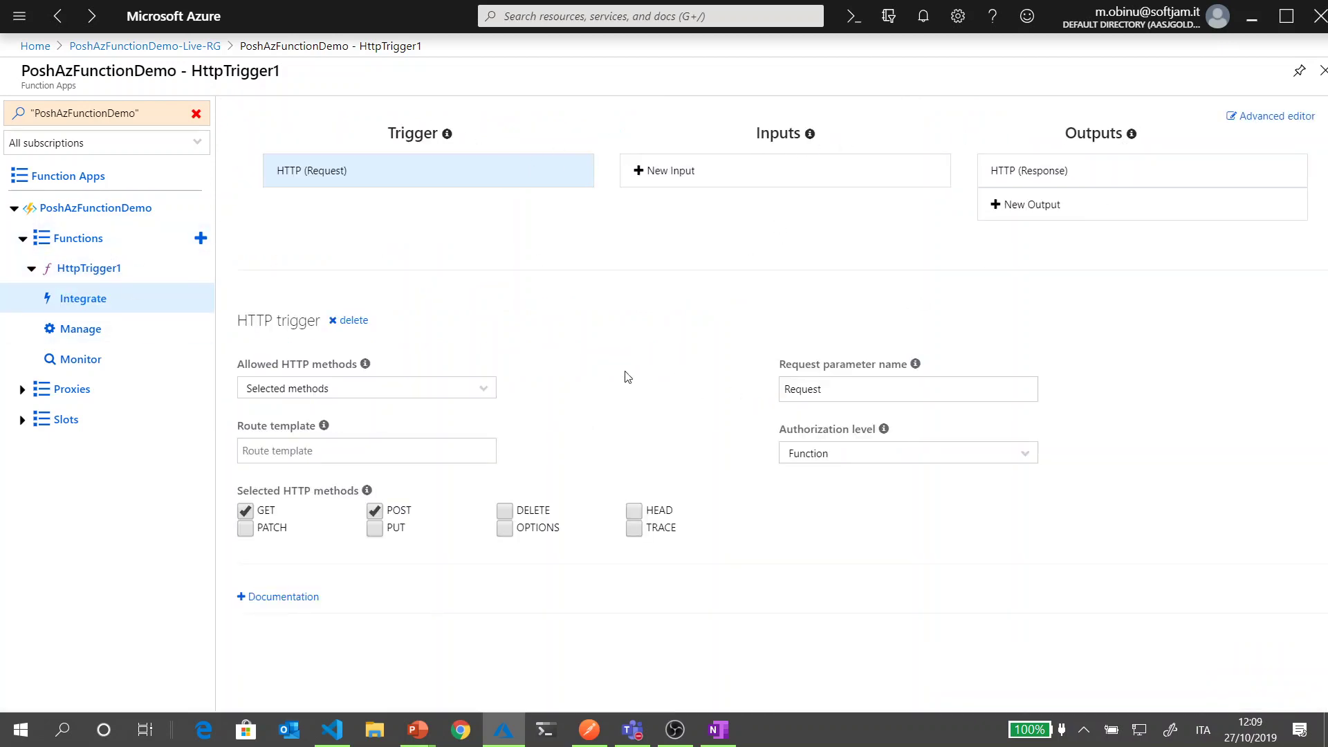
click(72, 332)
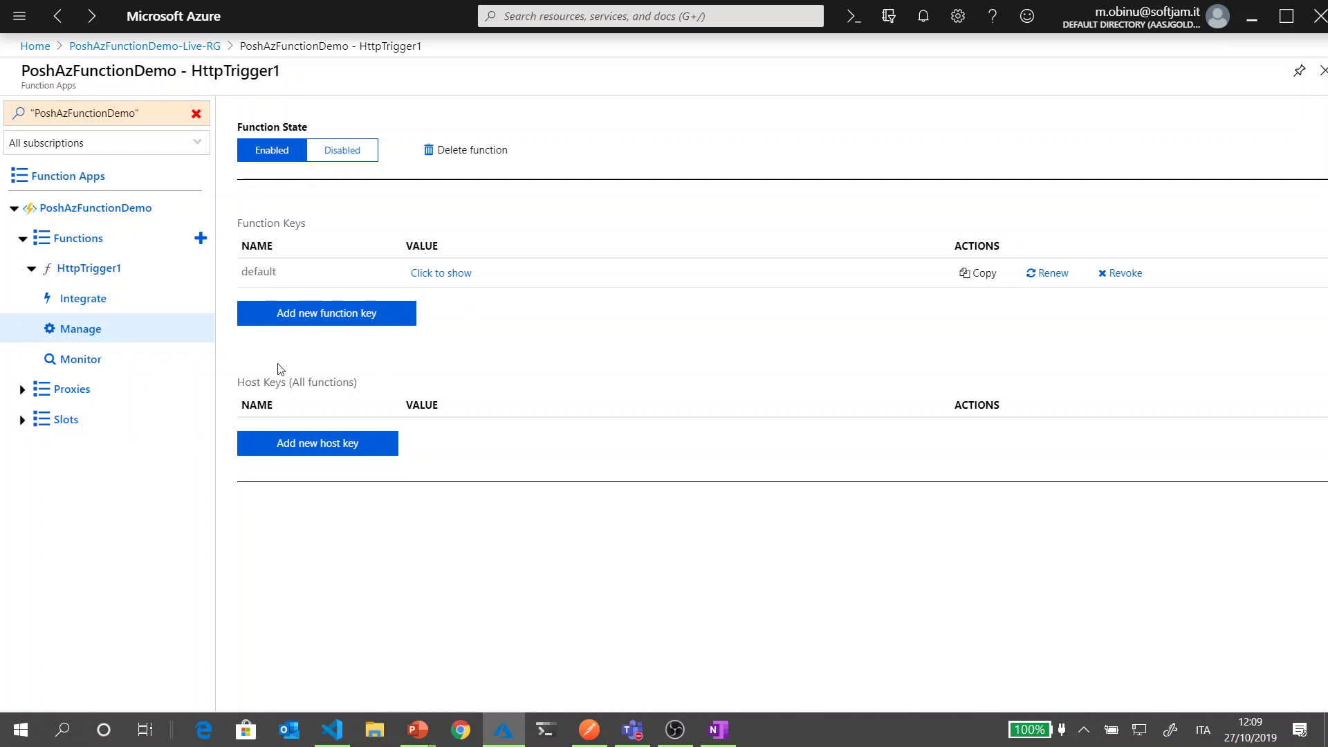
click(104, 363)
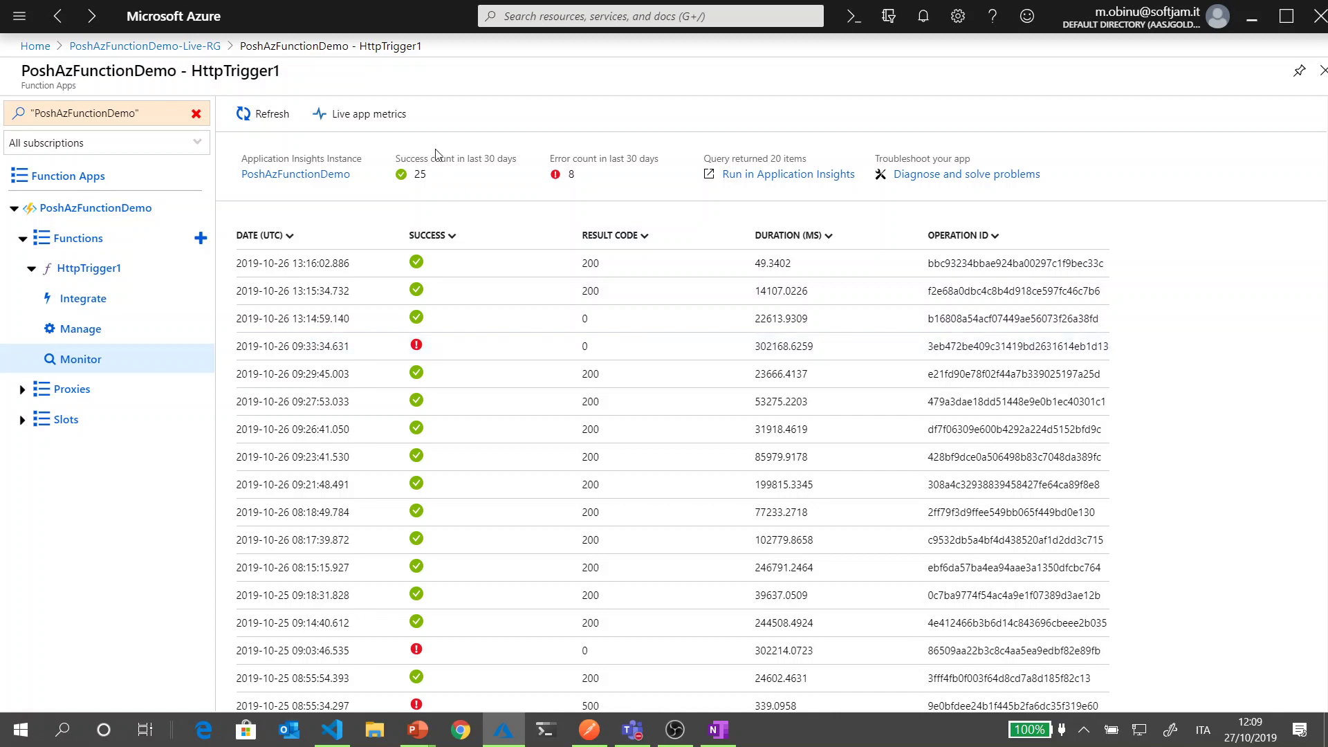
click(377, 116)
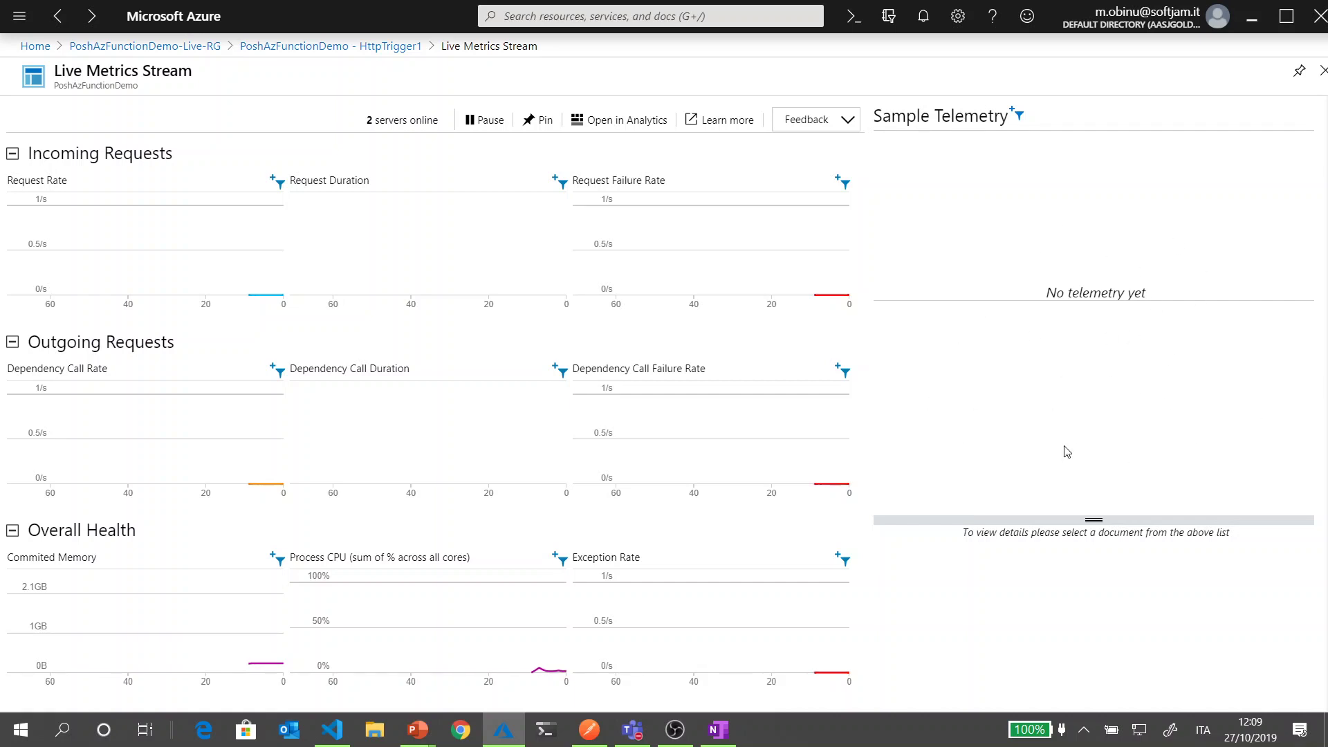
click(392, 45)
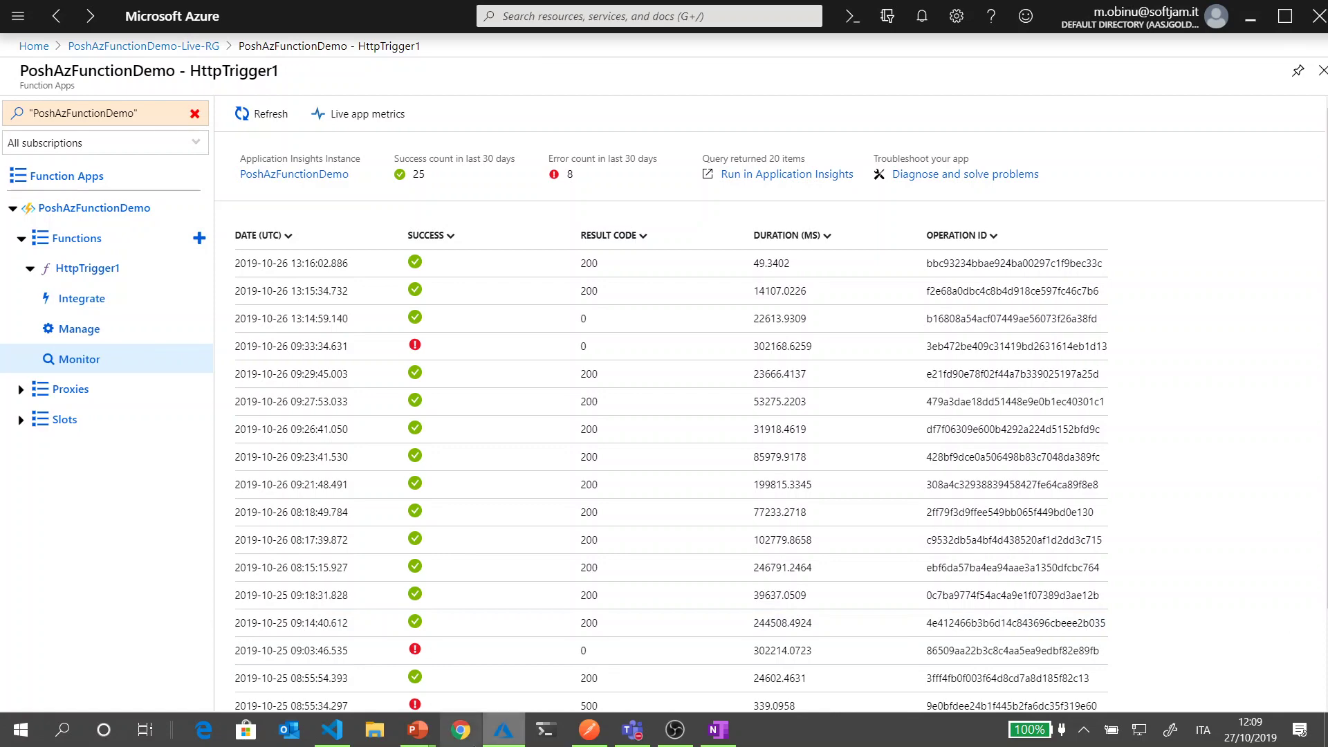
Switch to Visual Studio Code and find the Azure Functions extension among the enabled extensions.
click(341, 741)
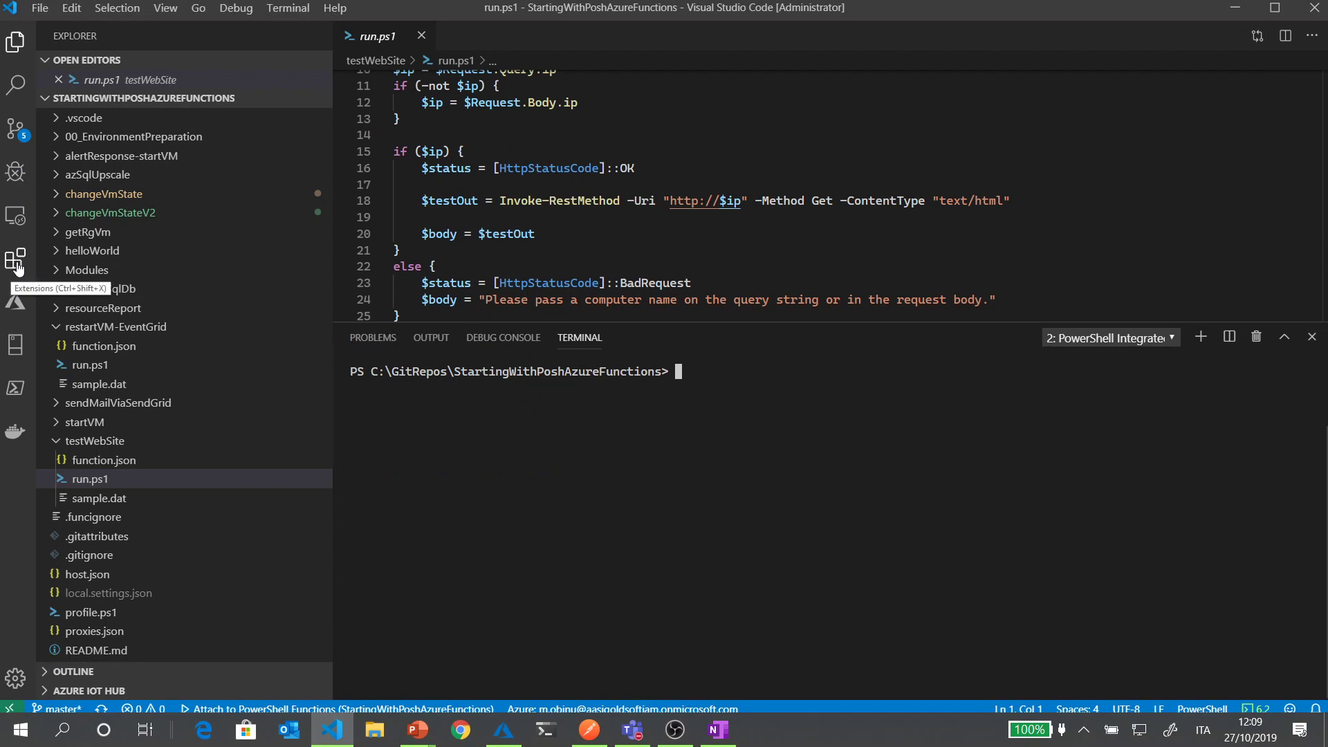
click(16, 262)
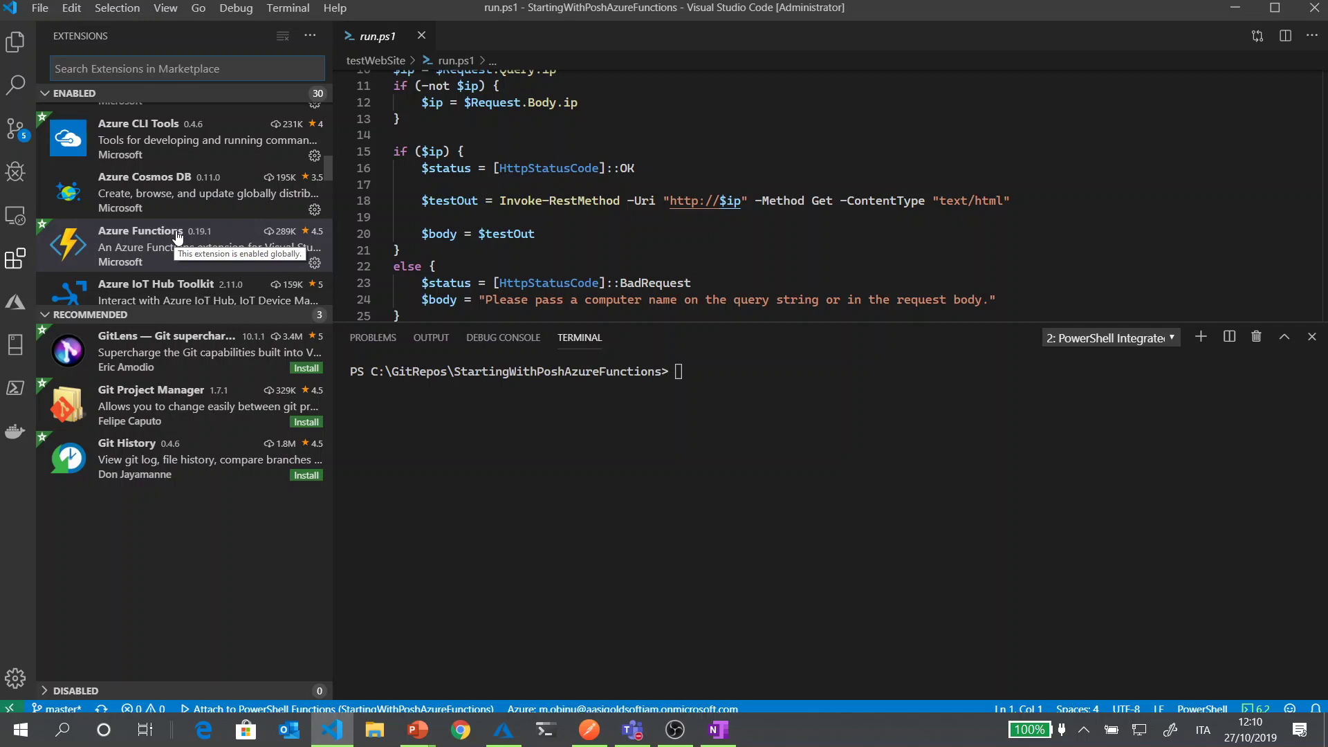
scroll(177, 238, down, 1)
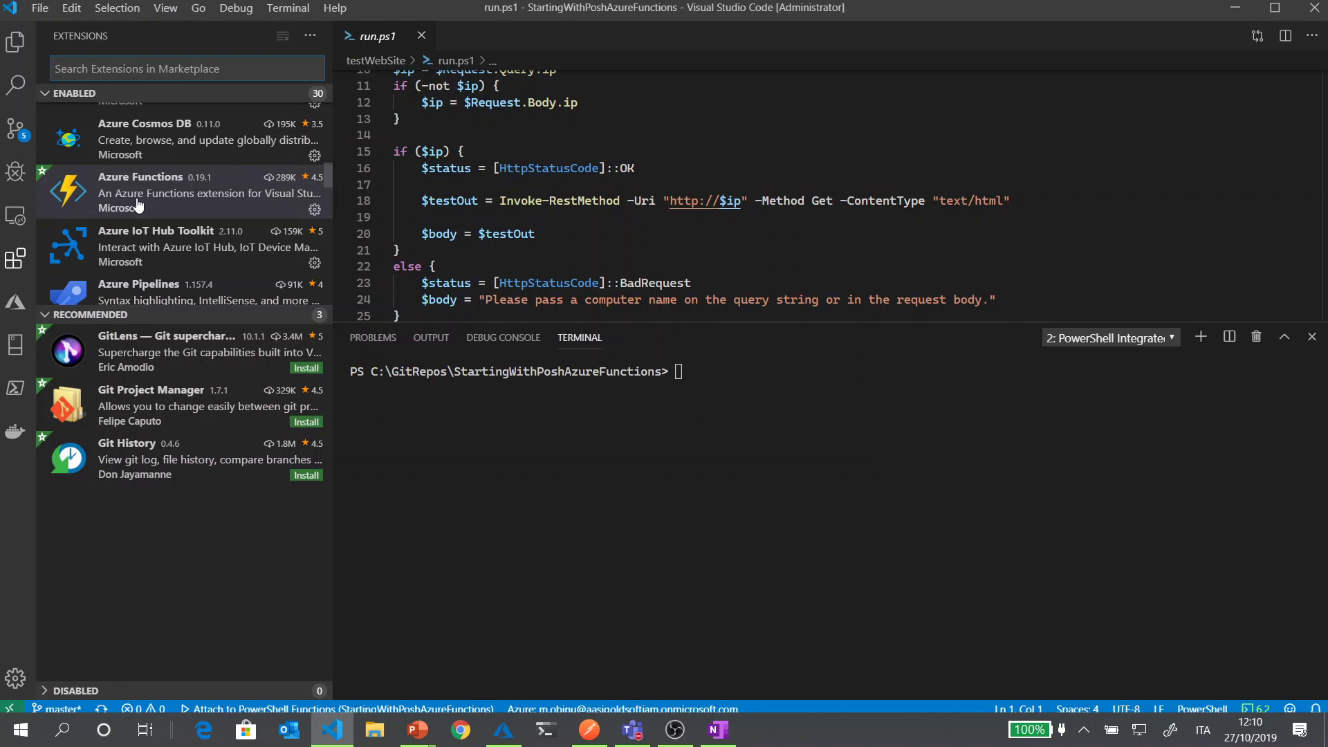
Start debugging the StartingWithPoshAzureFunctions project locally and enlarge the terminal to show the host start output.
key(ctrl+shift+e)
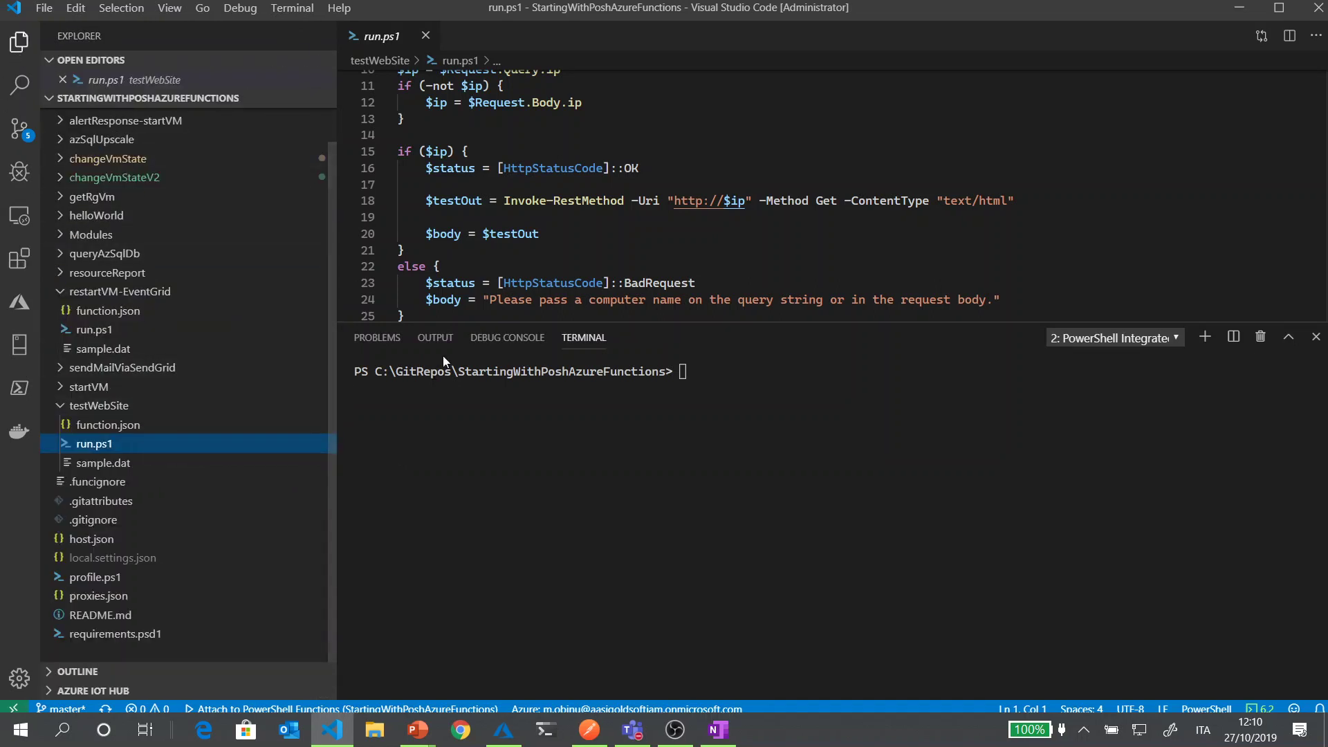
click(480, 249)
key(F5)
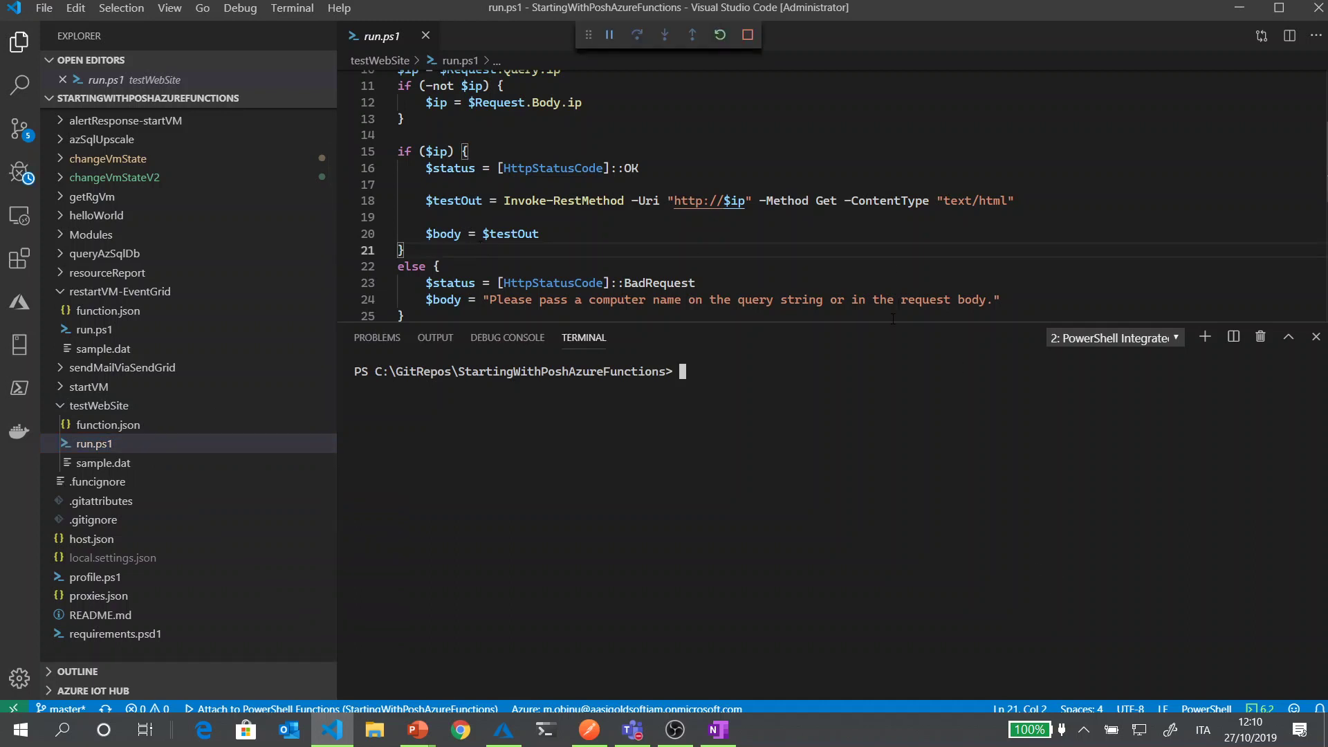
drag(893, 319, 880, 220)
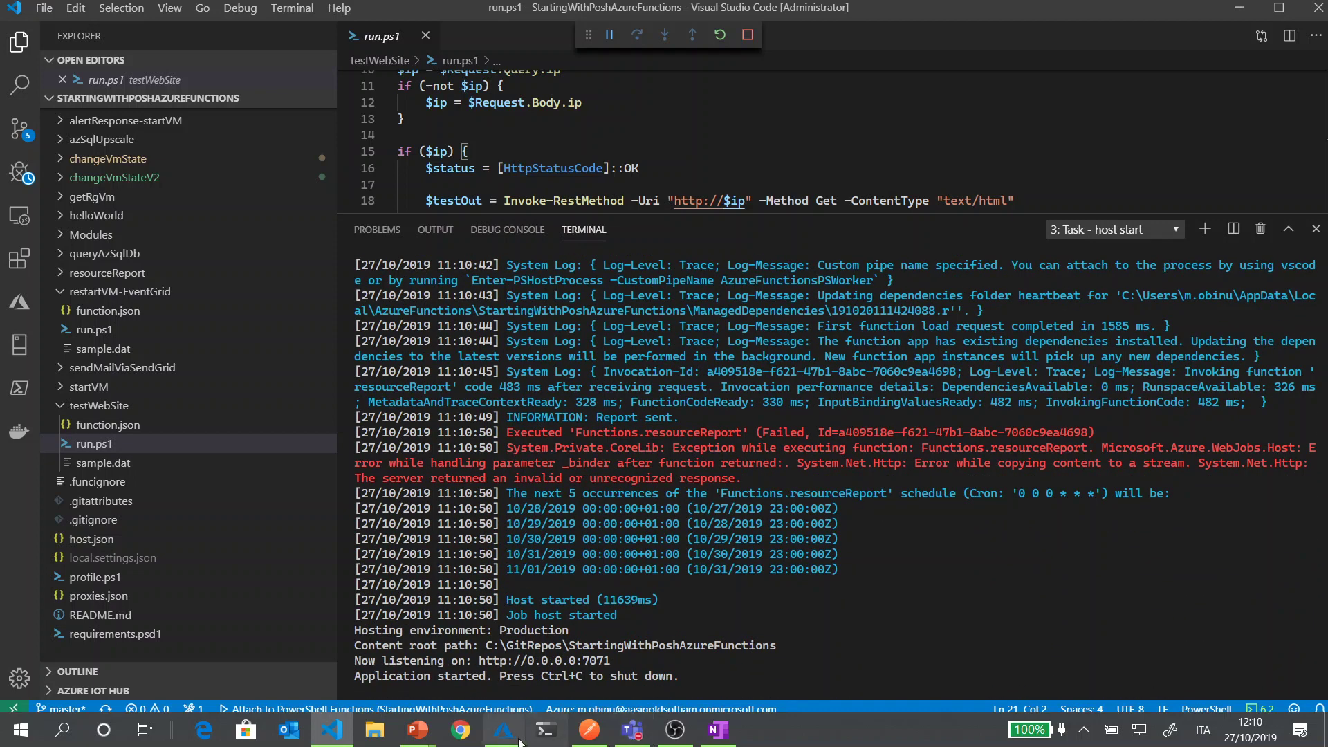
Send the Local-HelloWorld POST request from Postman and resume the paused helloWorld run.ps1 in Visual Studio Code.
click(589, 732)
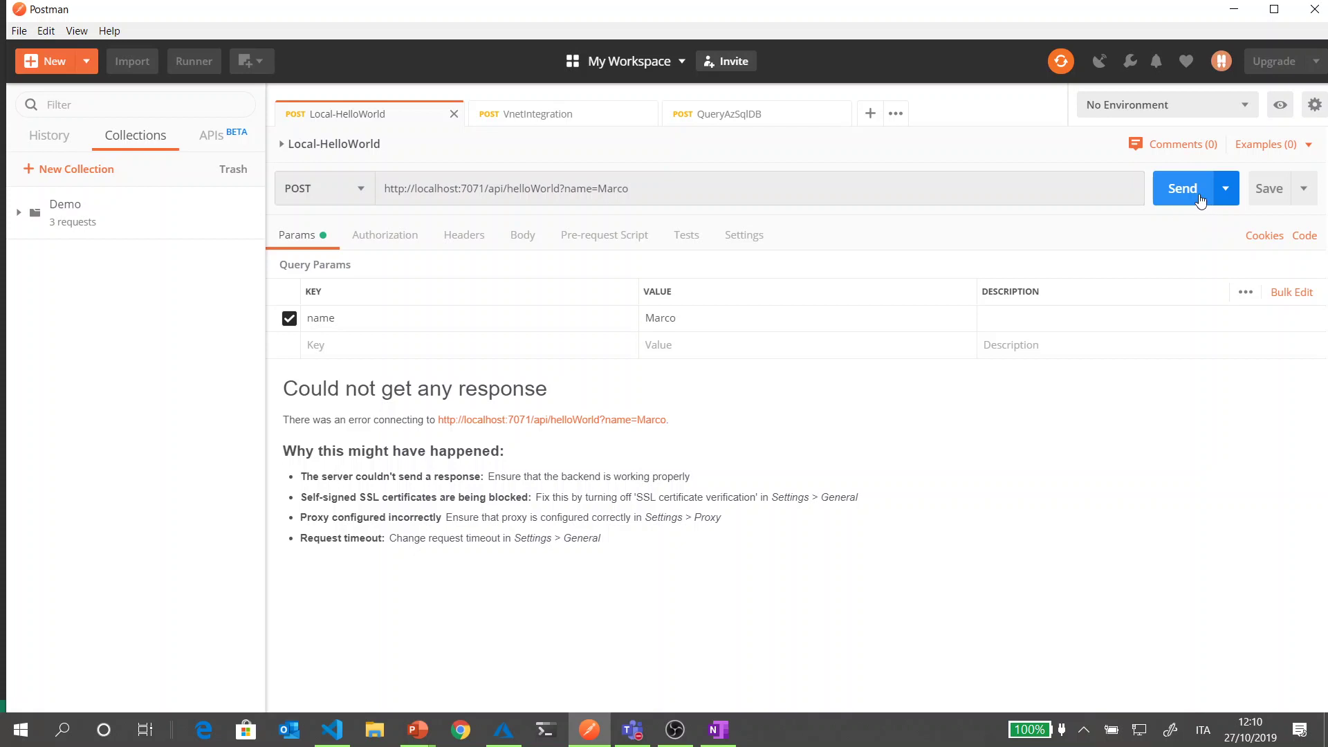
click(1200, 200)
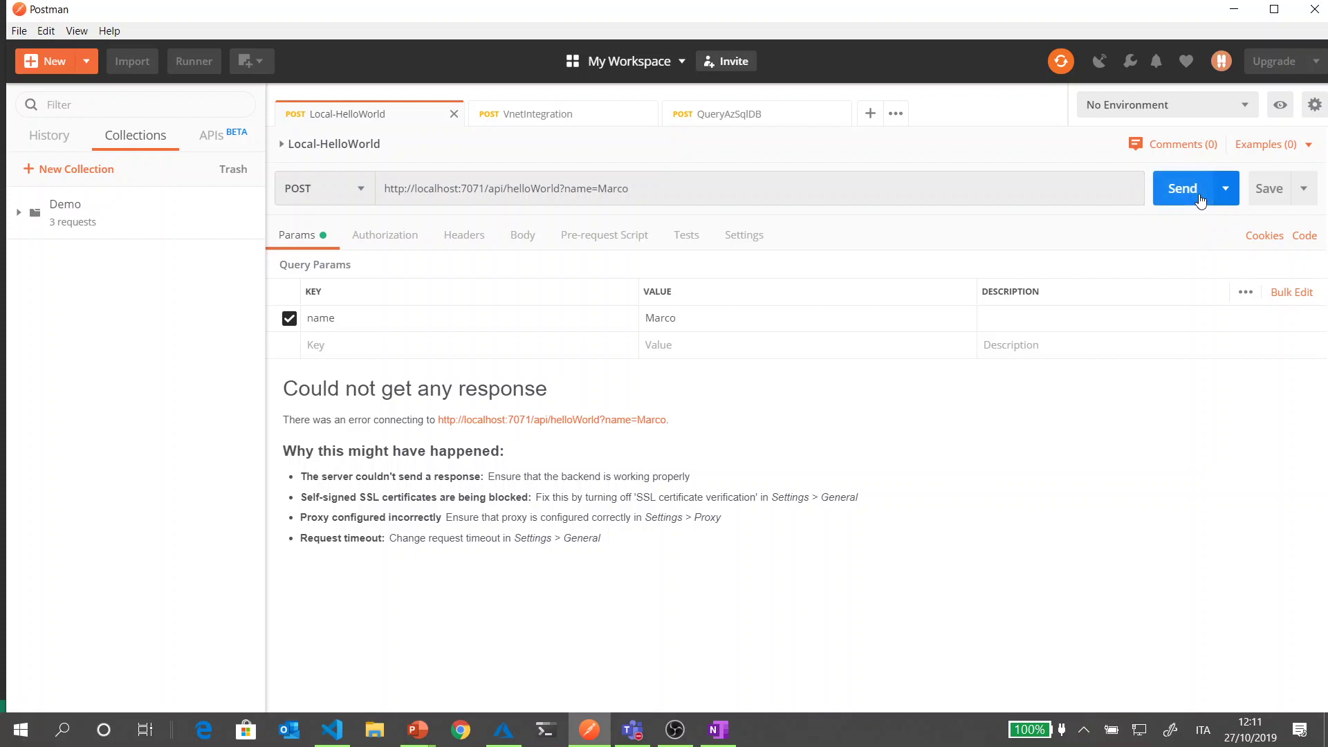
click(1200, 200)
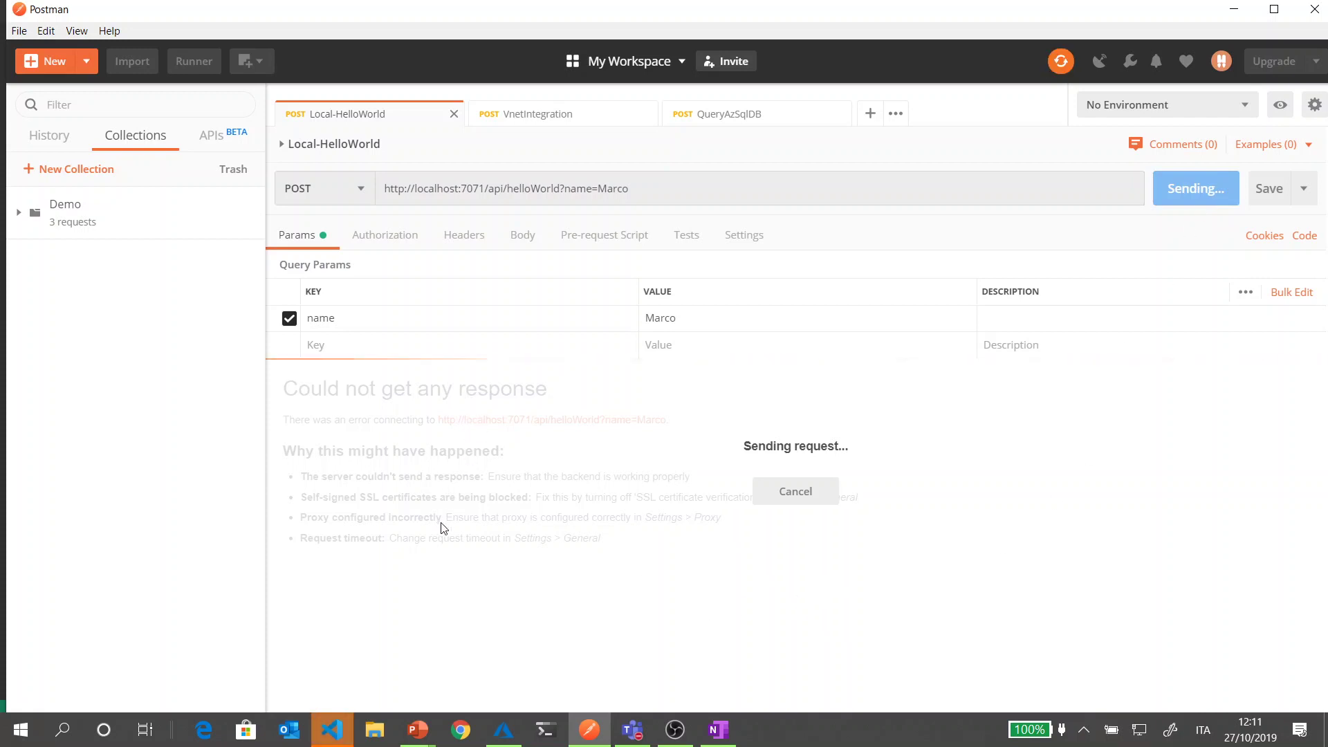
key(alt+Tab)
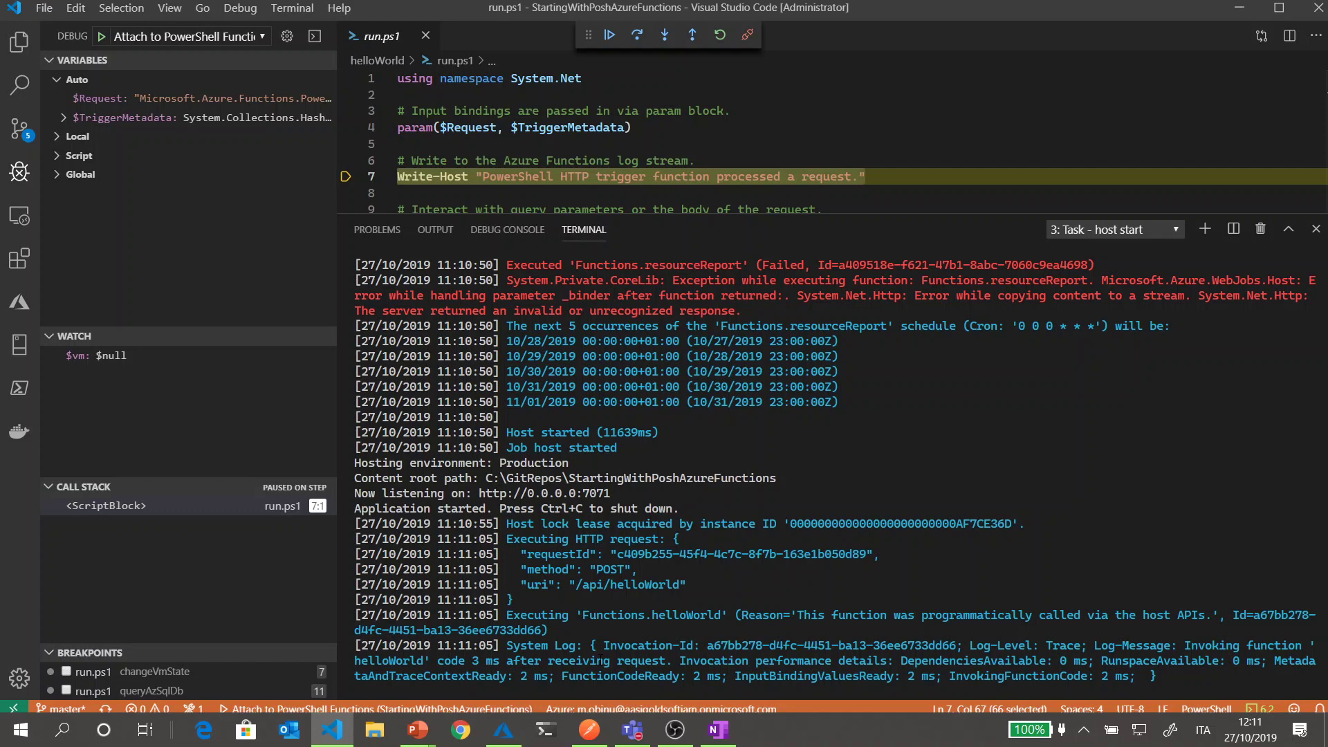
key(F5)
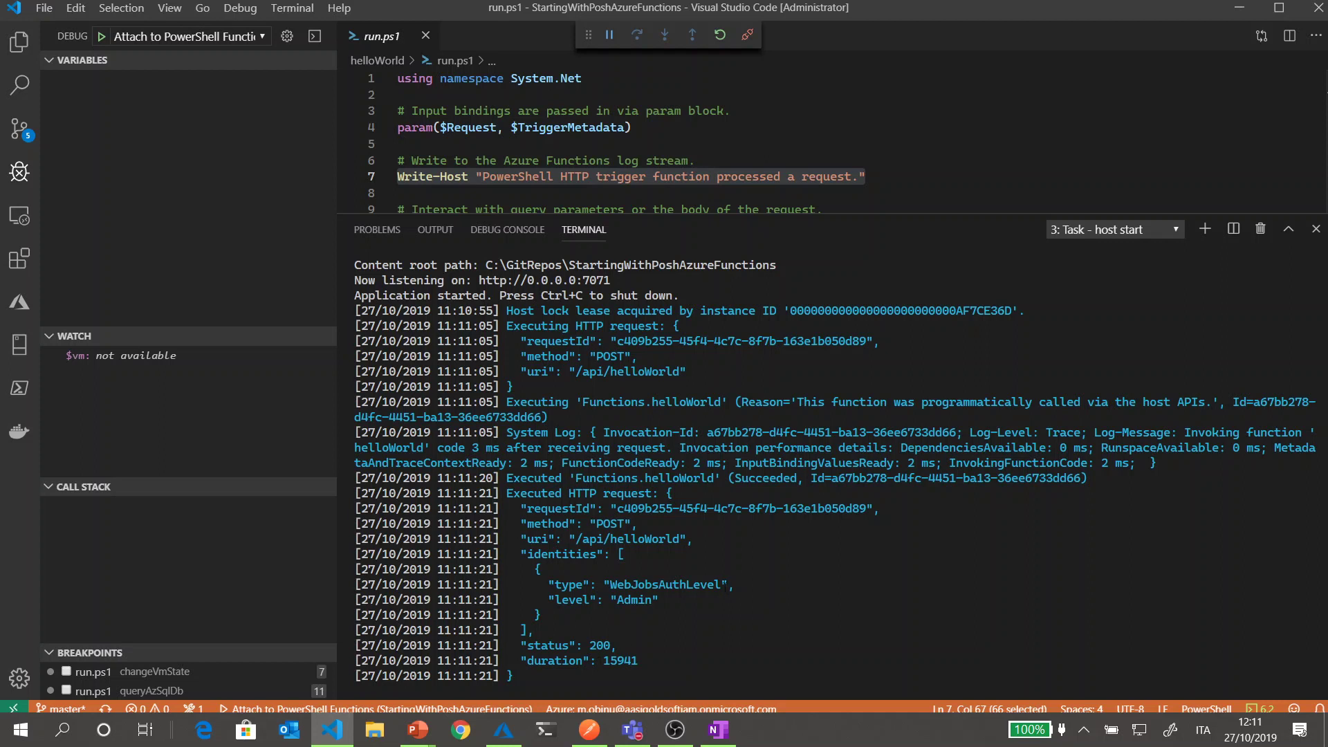
Switch to the running PowerPoint slide show and advance to the "Struttura del filesystem" slide.
click(423, 730)
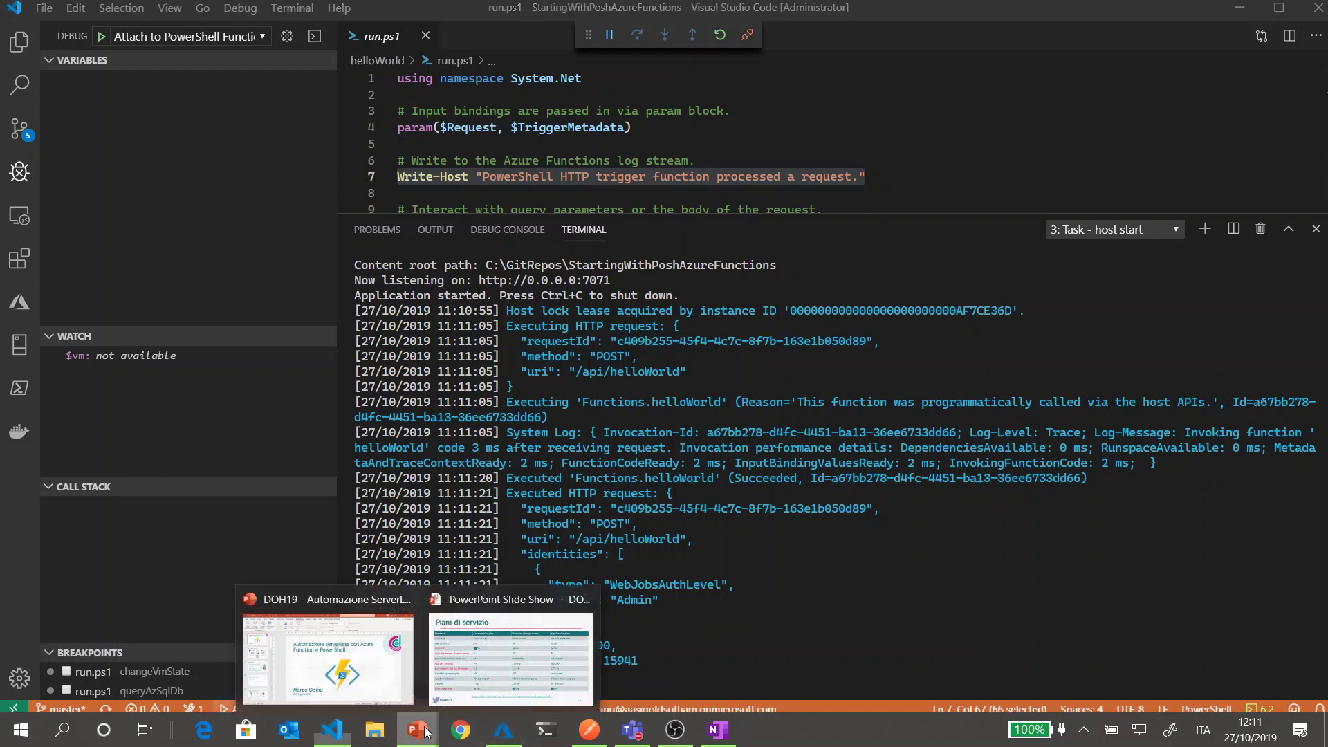
click(511, 658)
key(Right)
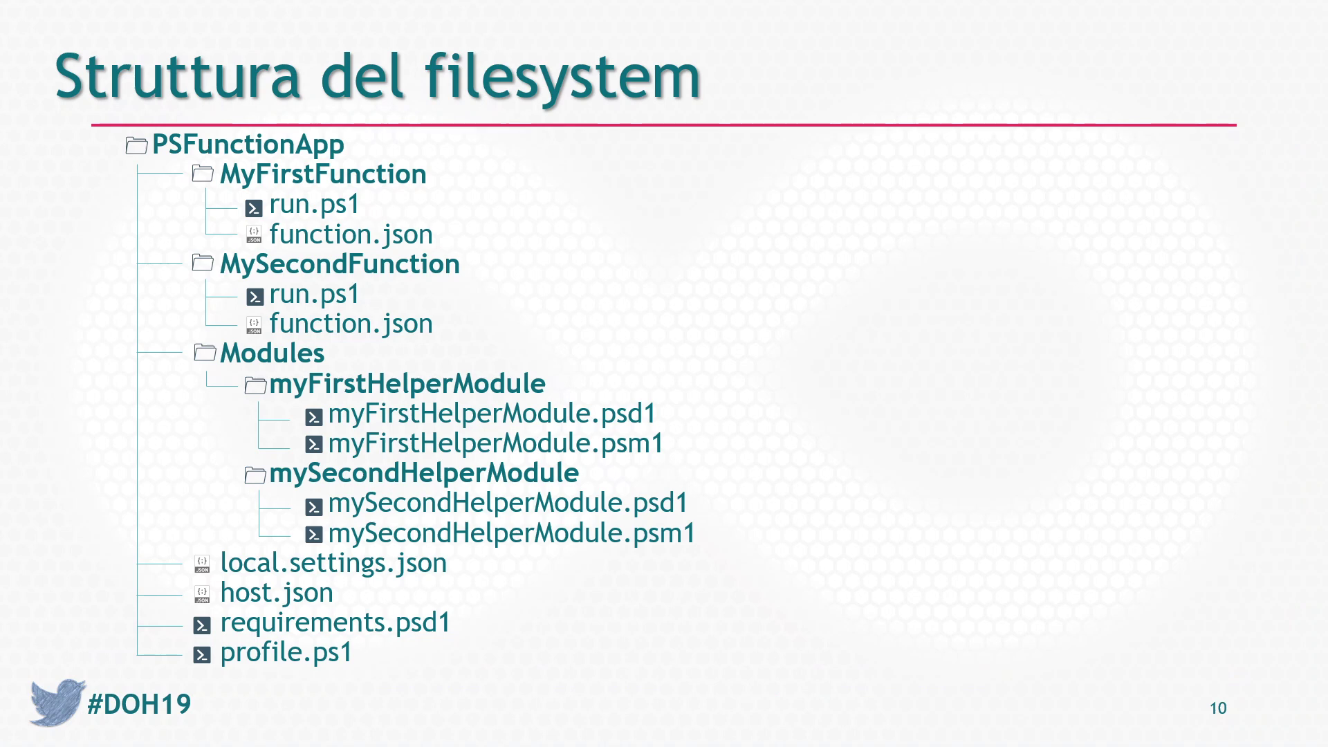
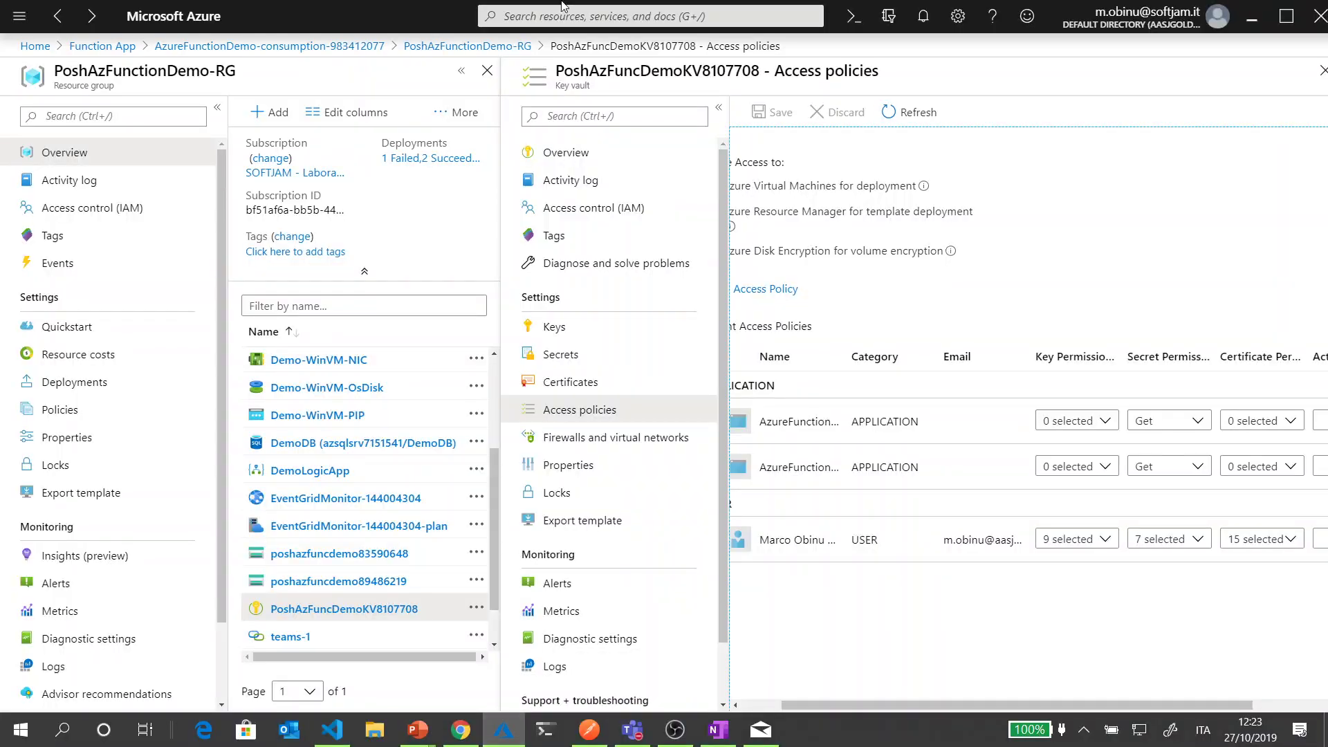
Find the Event Grid subscriptions, filter them by the Resource Groups topic type, and open demoSubToResourceGroupAzFunc2088431.
click(608, 20)
text(even)
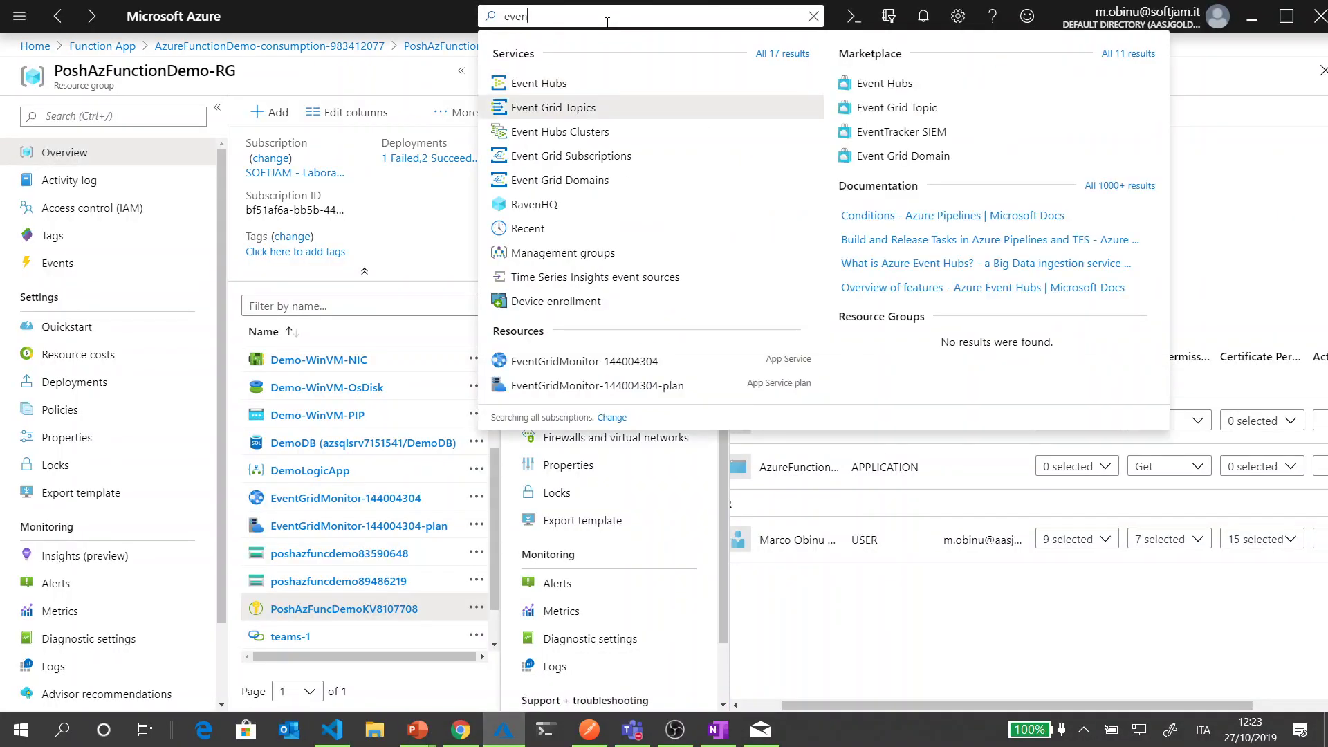
click(584, 156)
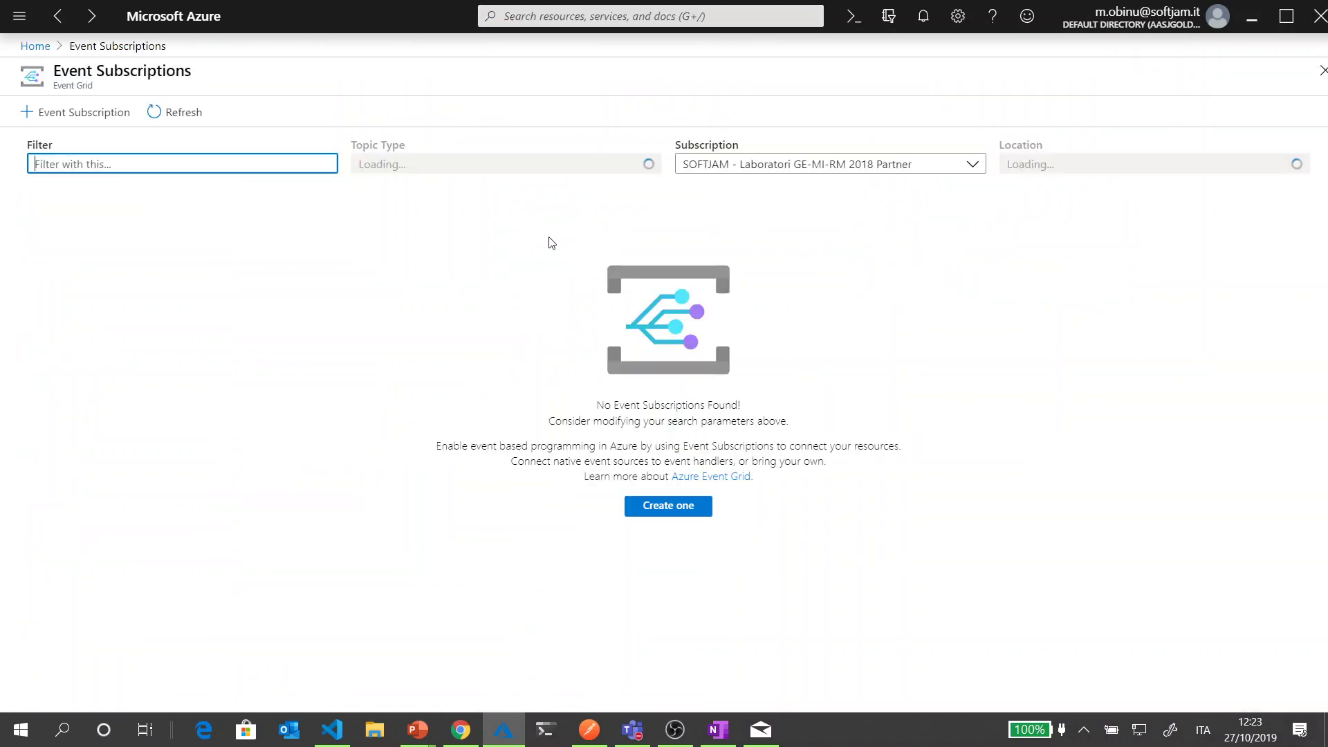
click(644, 168)
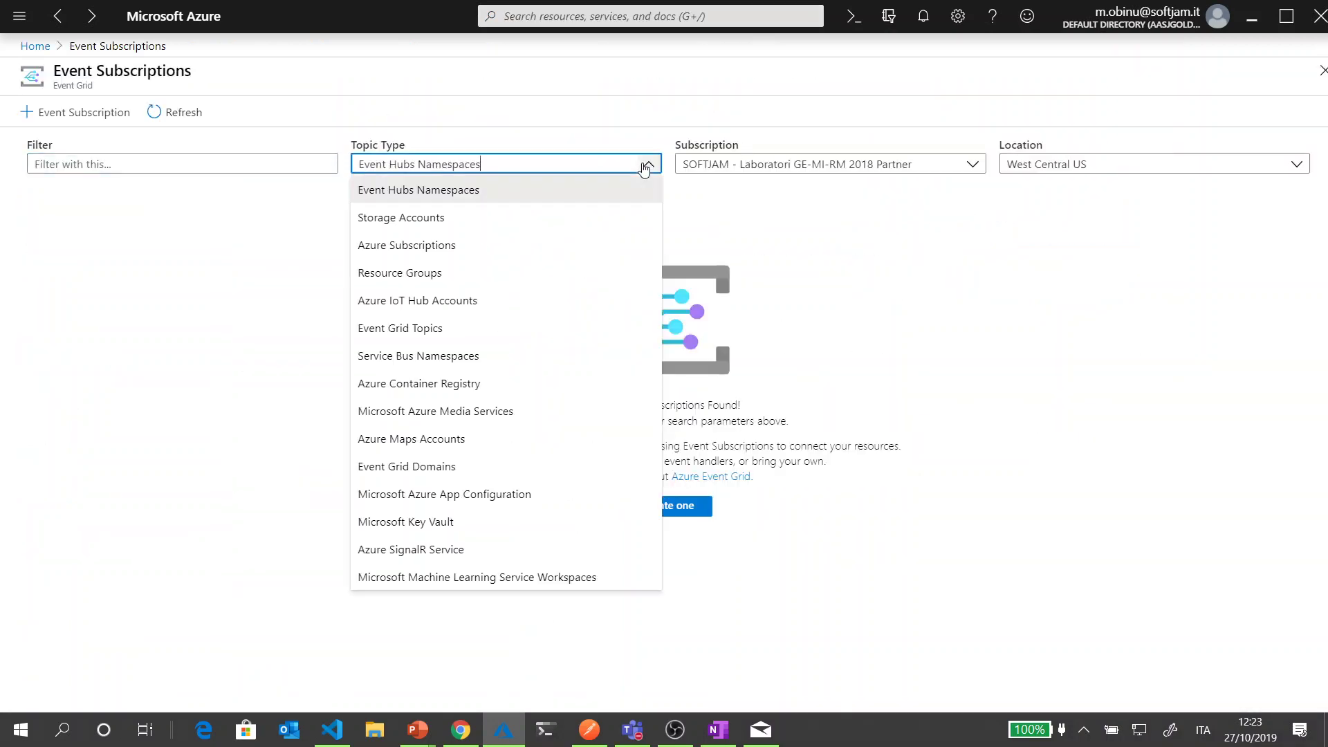
click(445, 282)
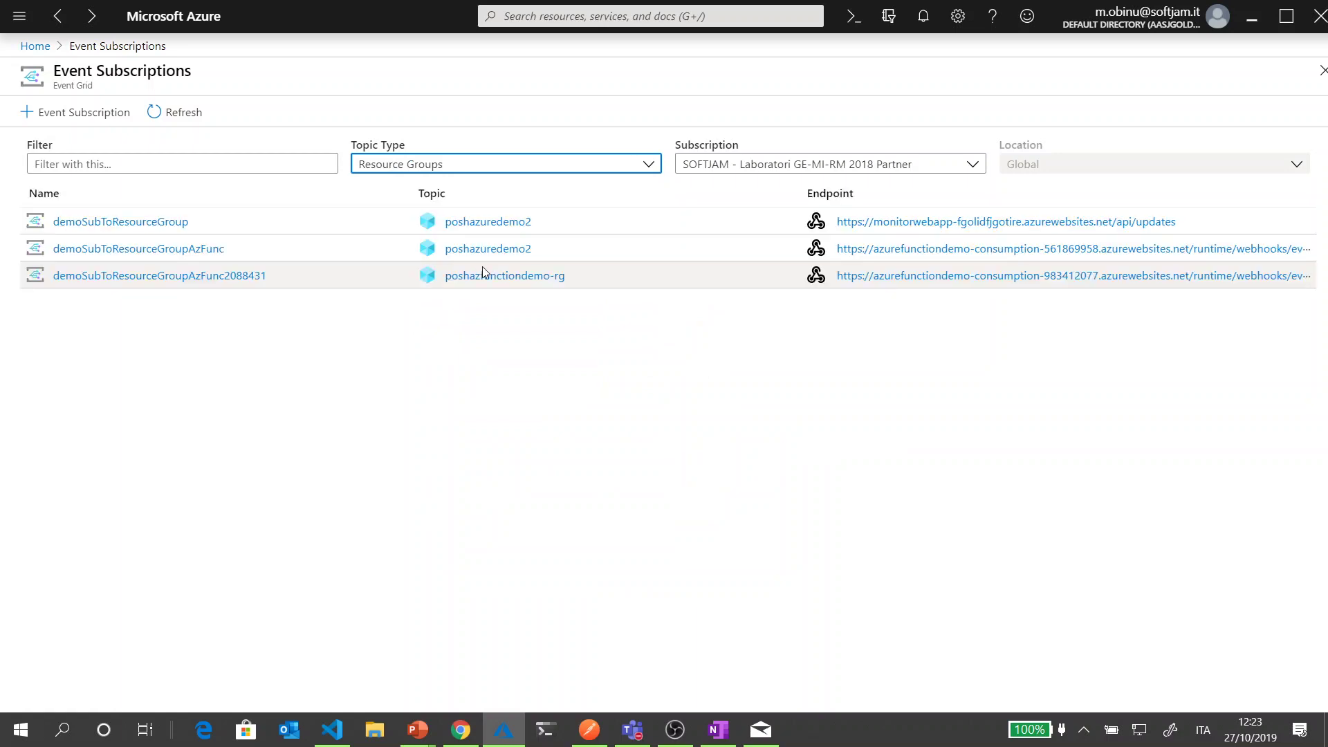
click(101, 276)
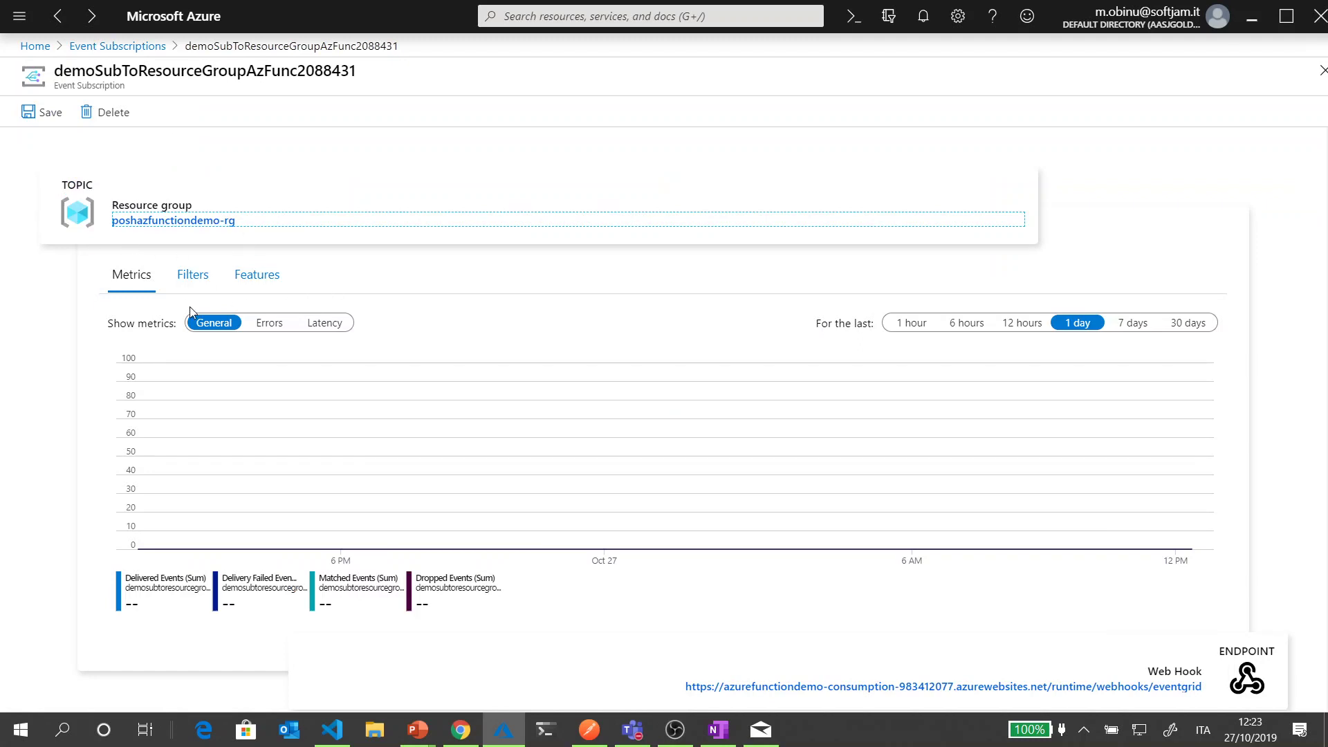
Examine the event subscription's filters, covering the event type choices and the data.operationName advanced filter with its values.
click(193, 276)
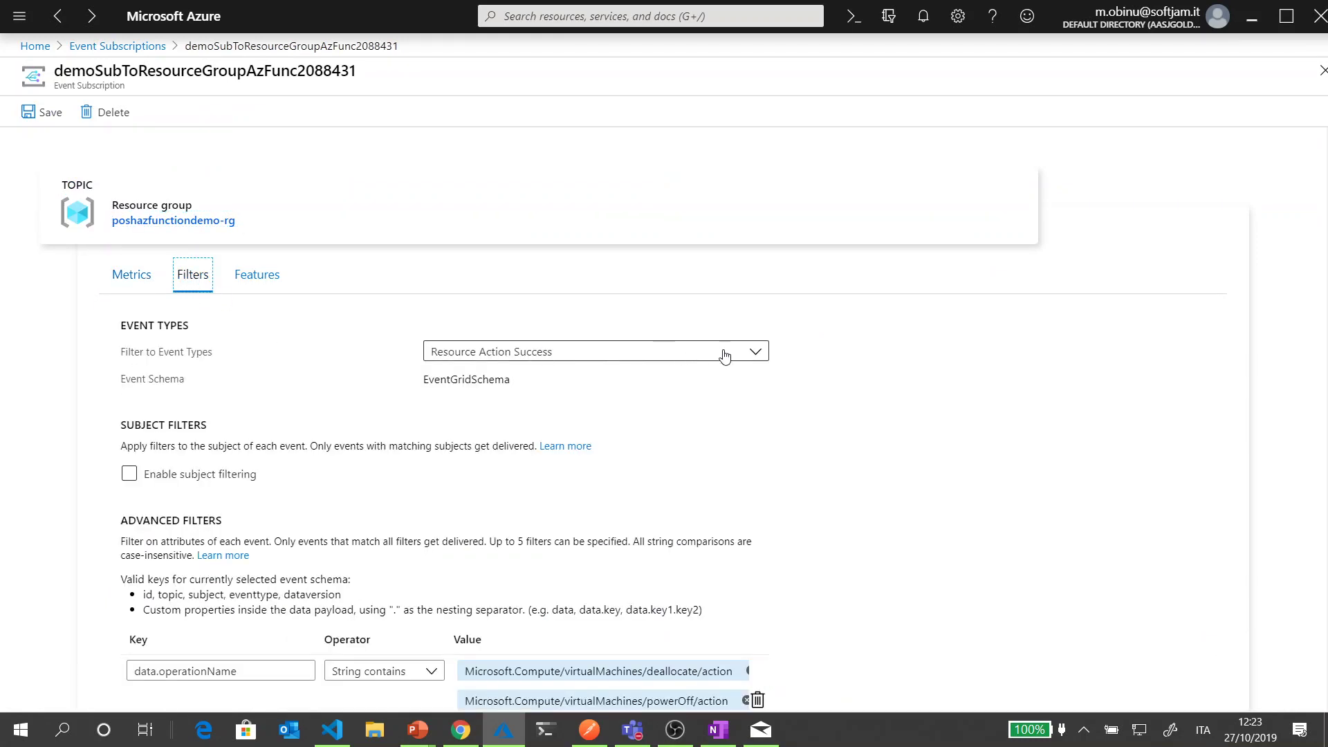
click(759, 353)
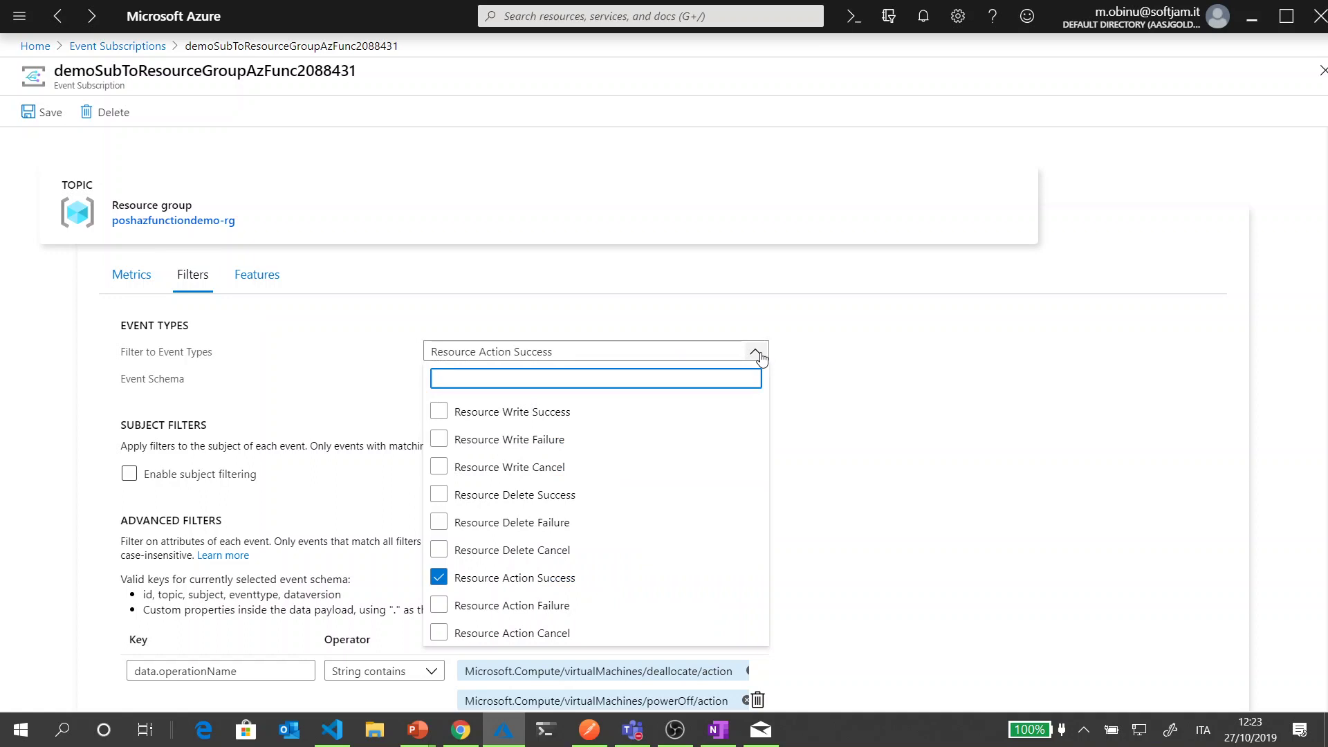
click(943, 357)
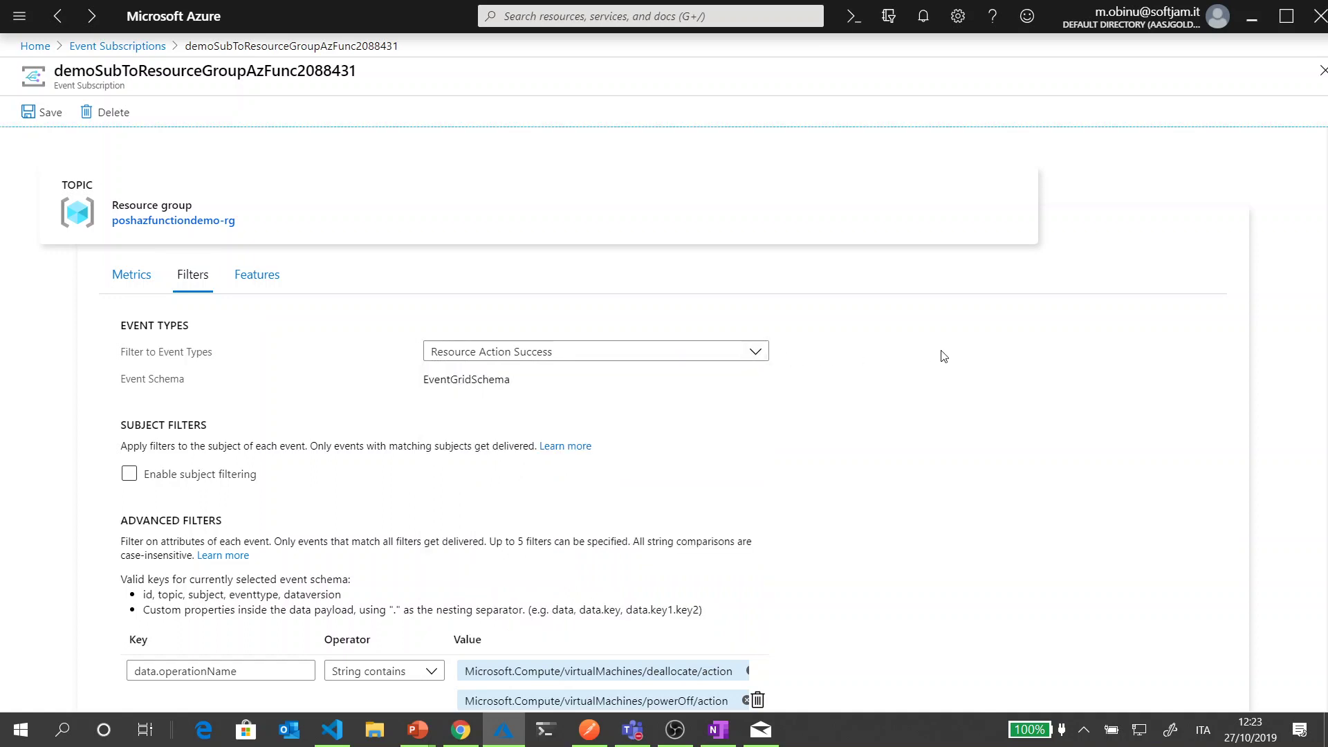
scroll(896, 495, down, 3)
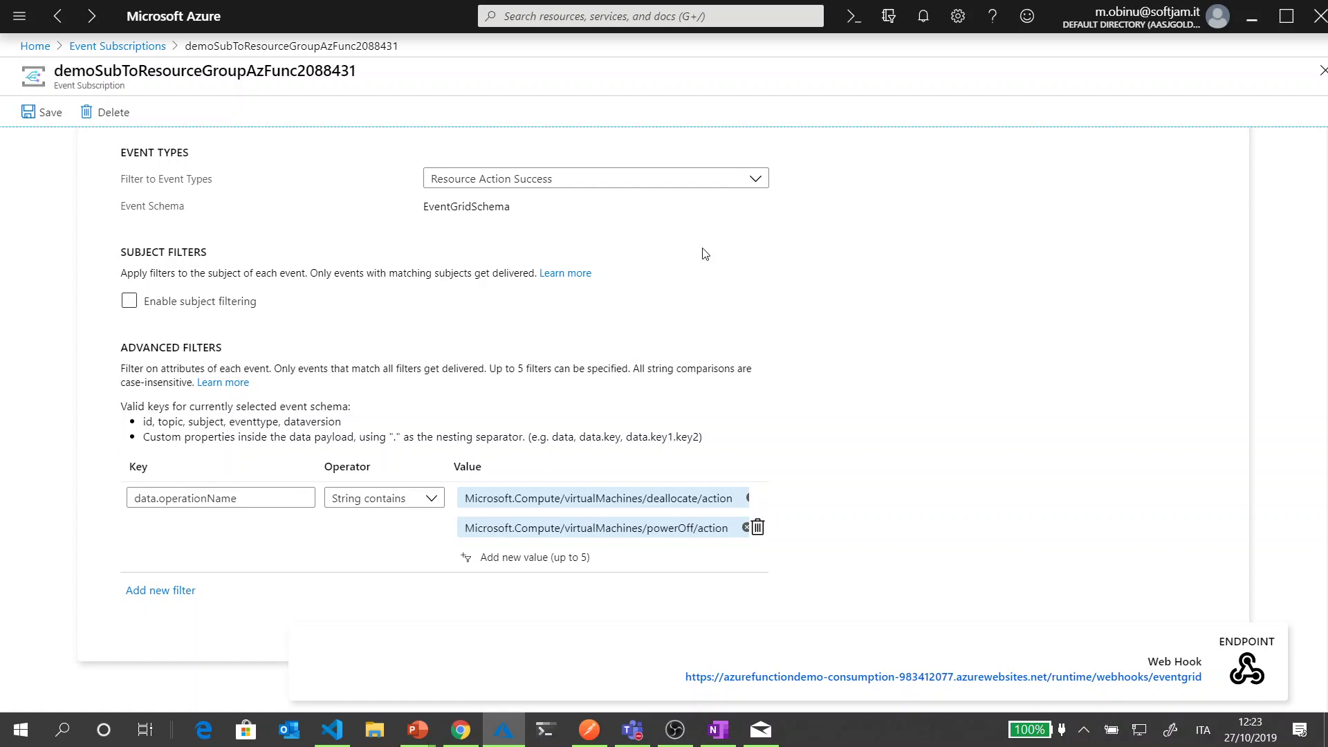
click(475, 508)
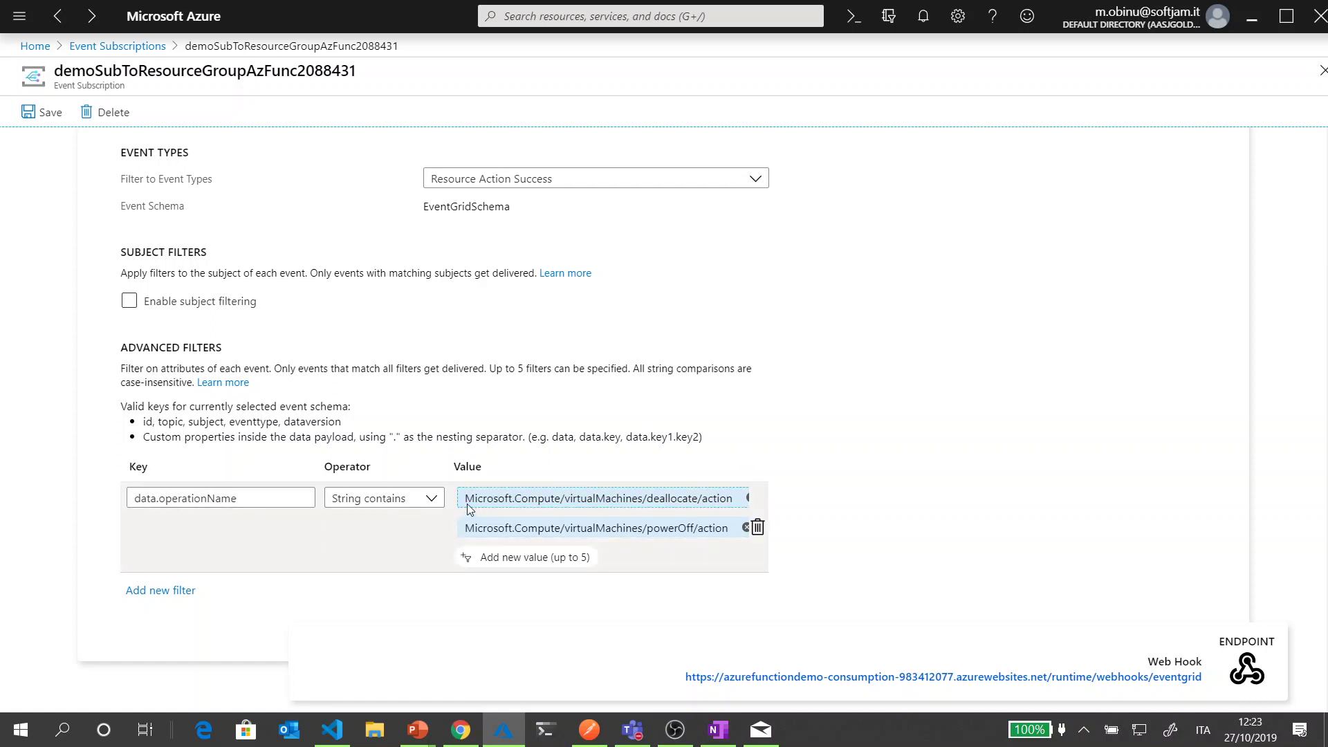
click(460, 529)
click(705, 550)
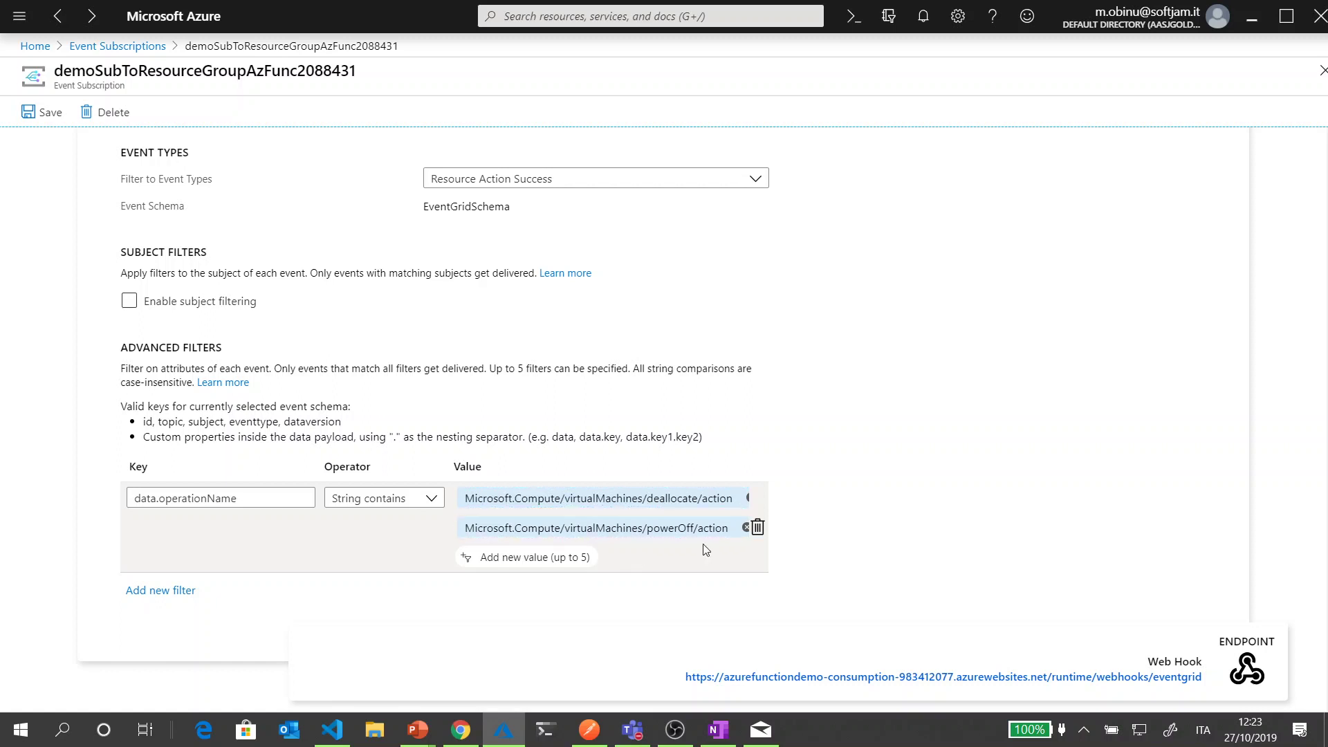
drag(251, 498, 83, 495)
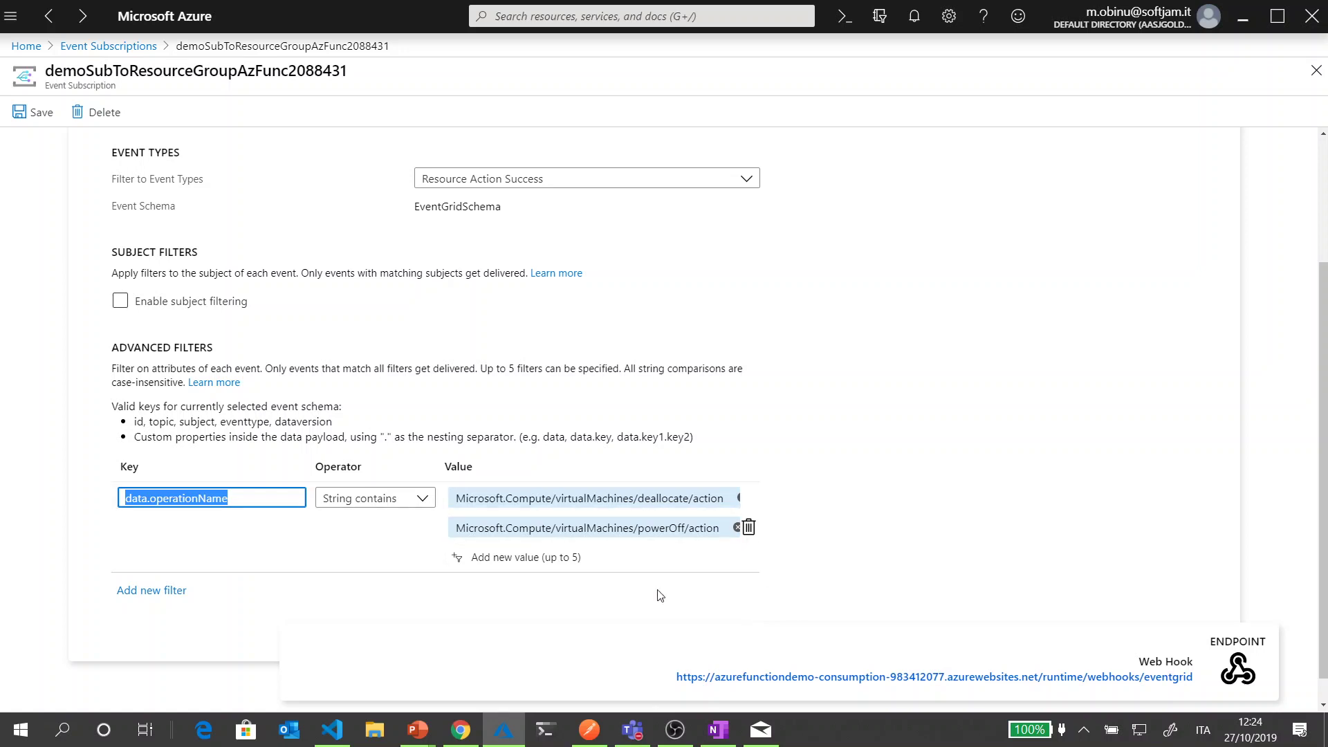
click(857, 322)
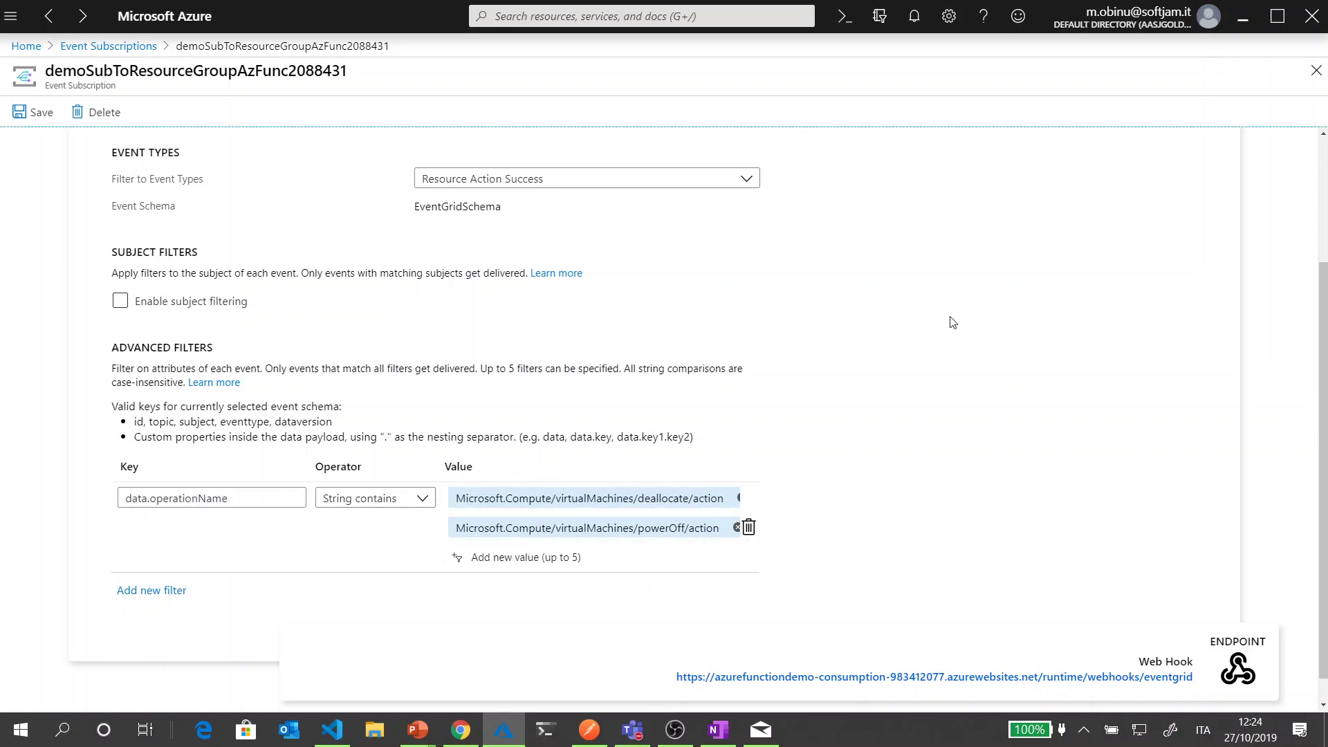
Switch to Visual Studio Code and inspect the bindings in the restartVM-EventGrid function's function.json.
key(alt+Tab)
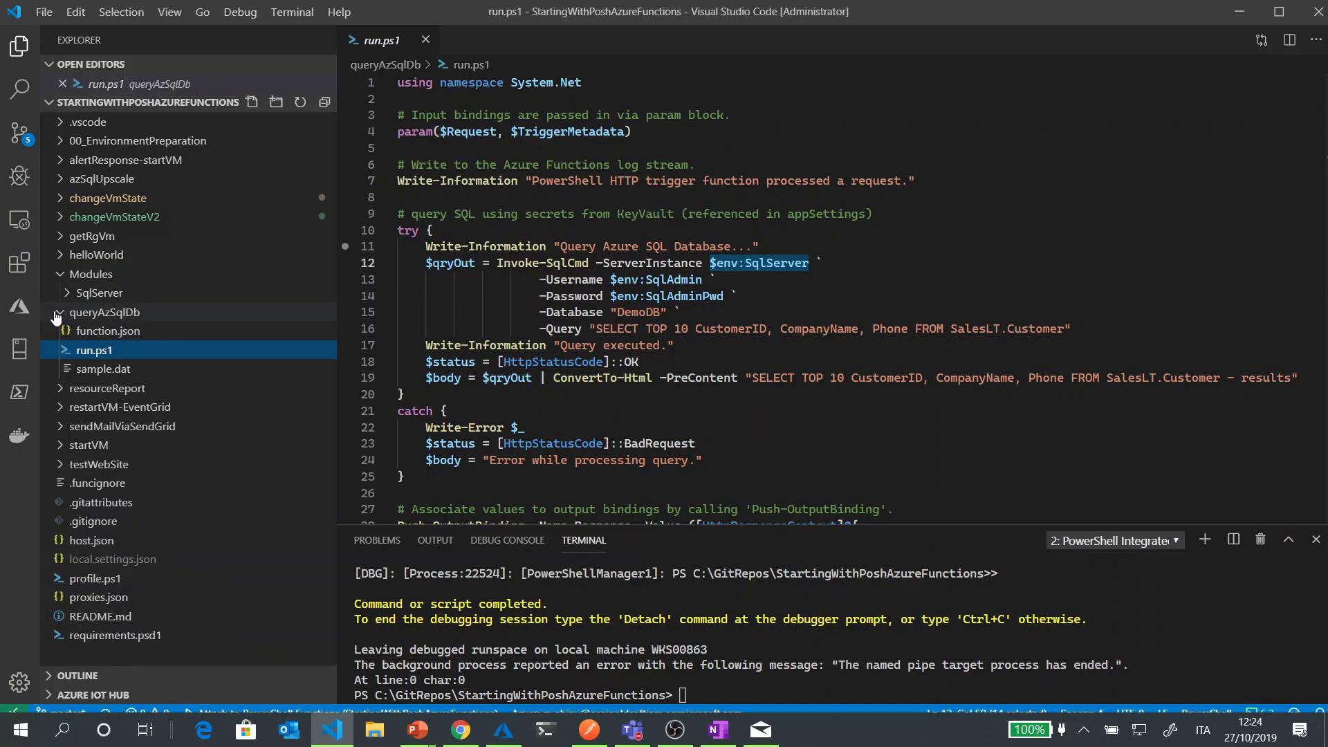
click(62, 312)
click(64, 277)
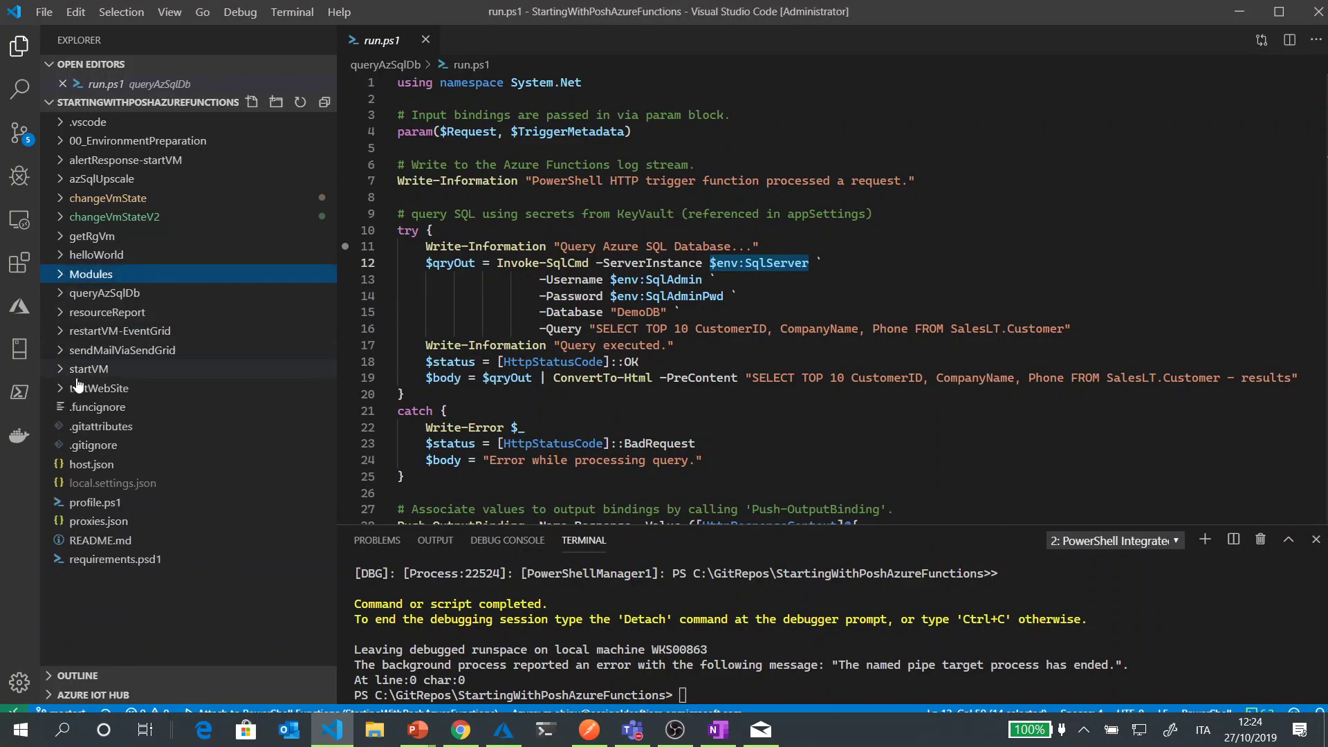
click(136, 333)
click(86, 374)
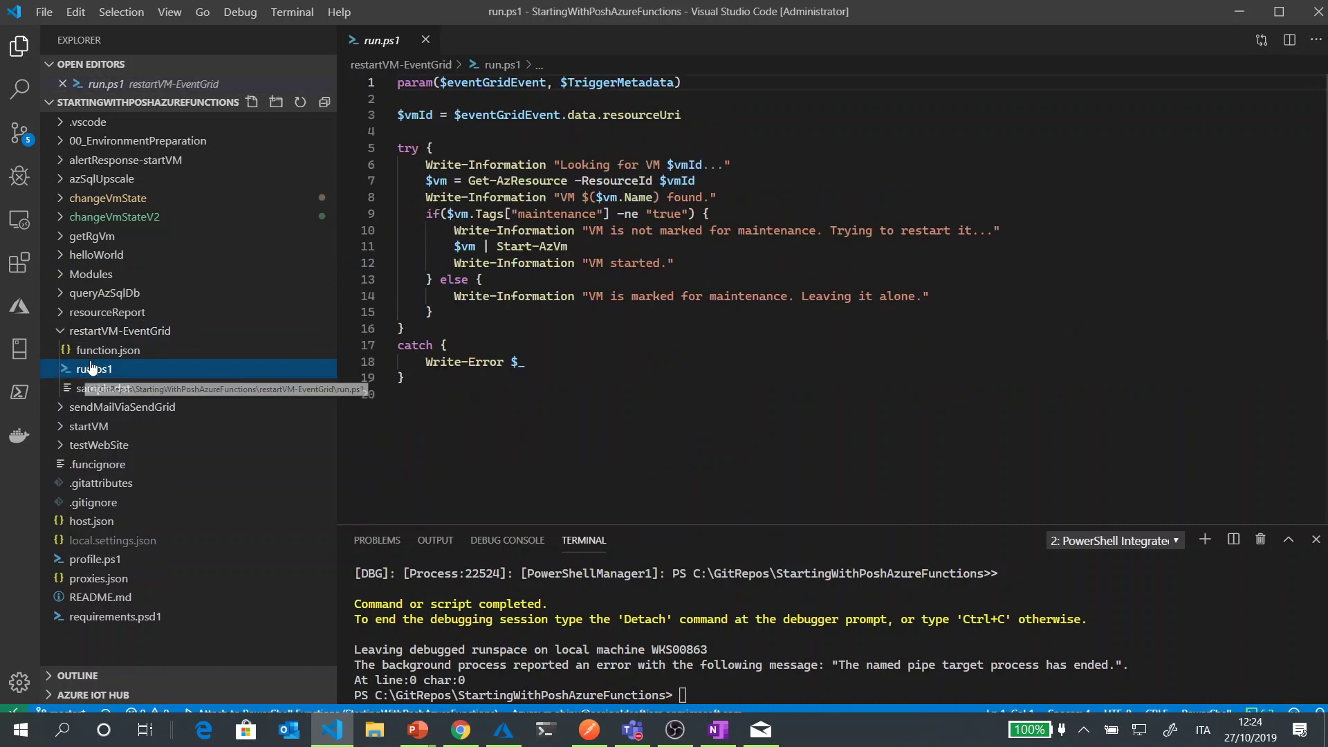
click(97, 350)
click(460, 226)
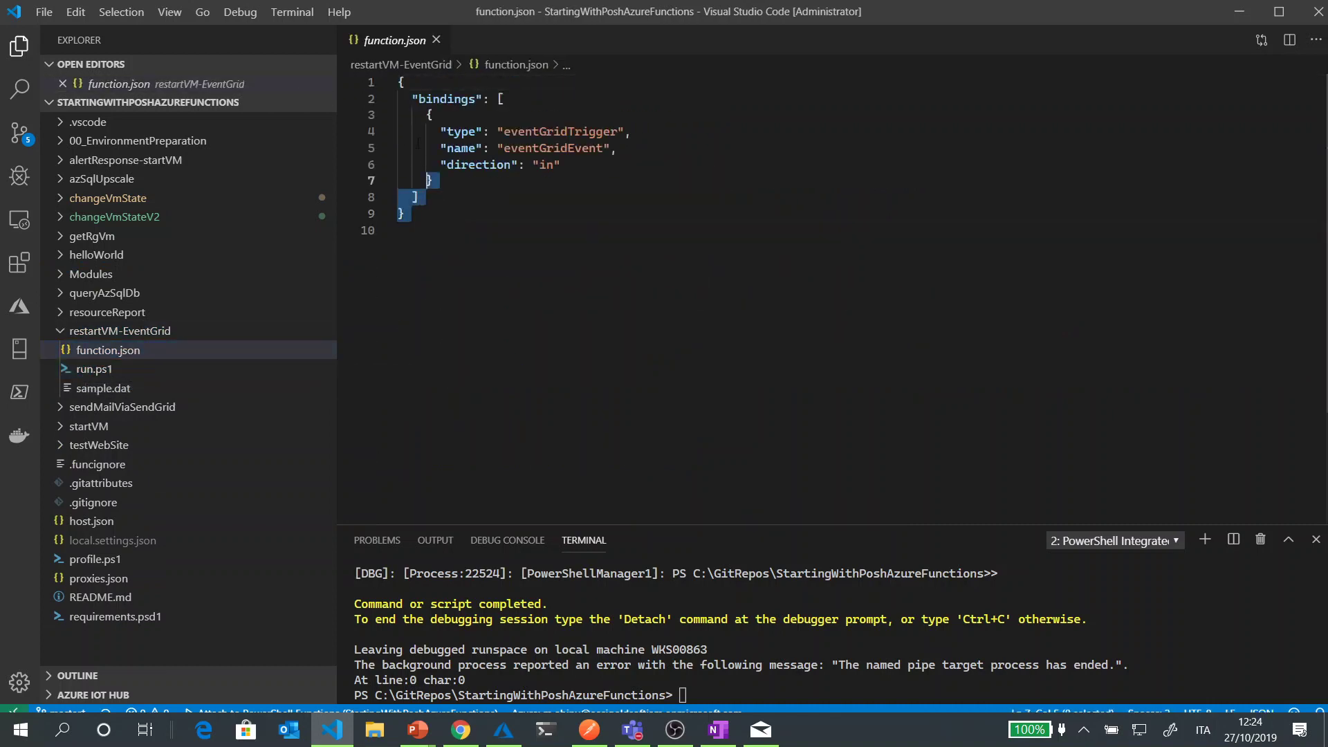
key(ctrl+a)
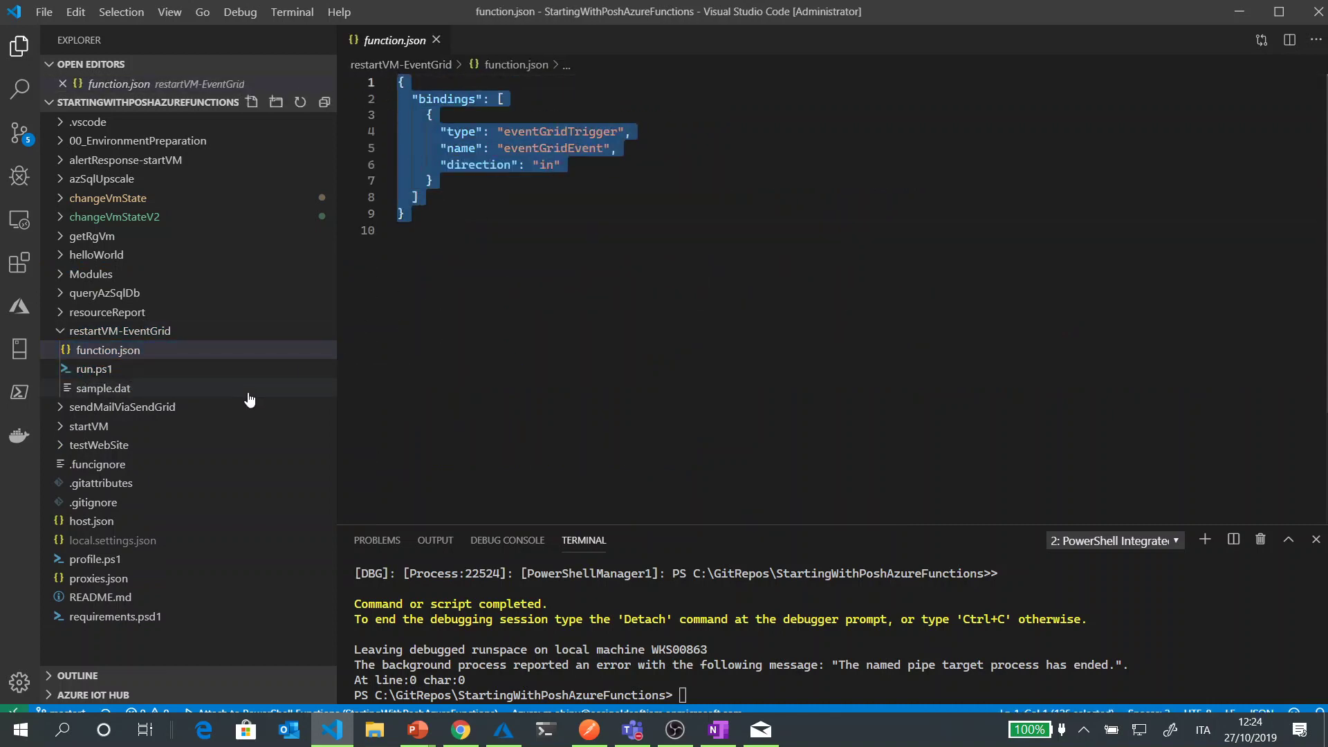
Open restartVM-EventGrid's run.ps1 and examine how $vmId is read from $eventGridEvent.data.resourceUri.
click(94, 369)
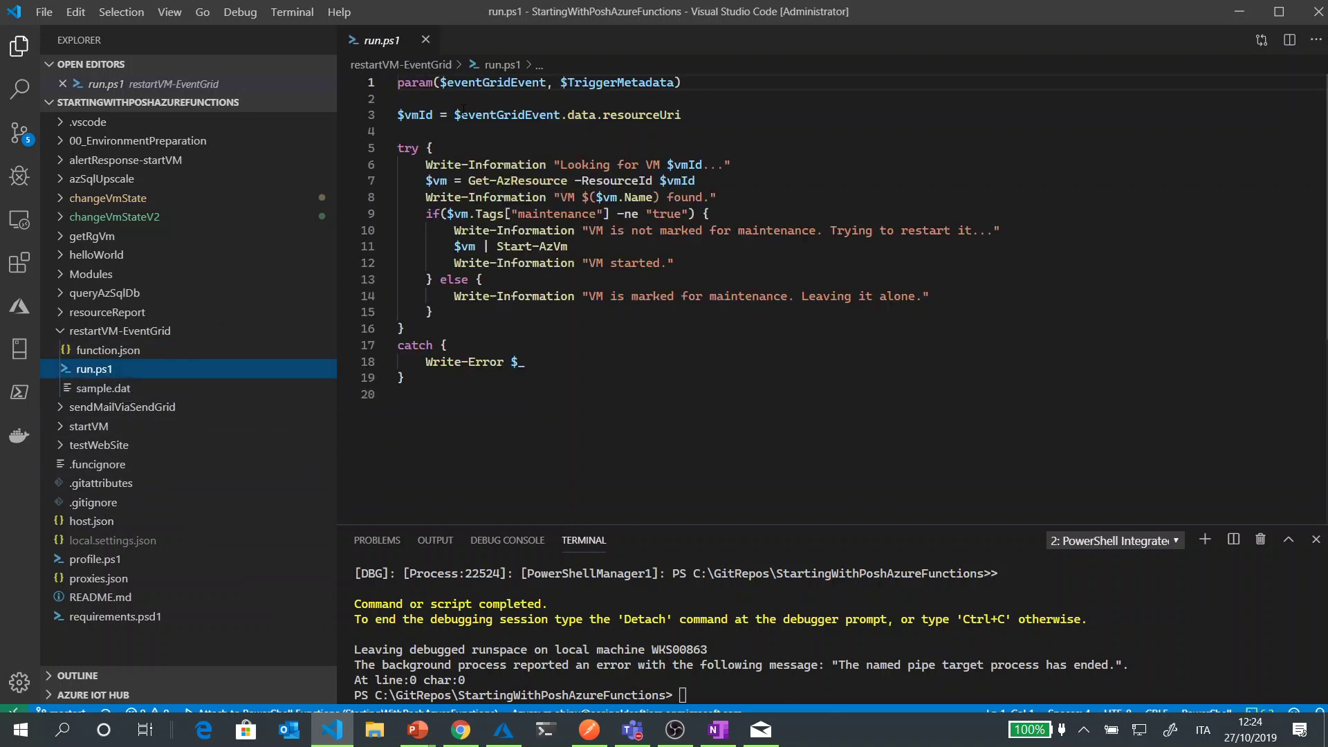
drag(455, 114, 562, 114)
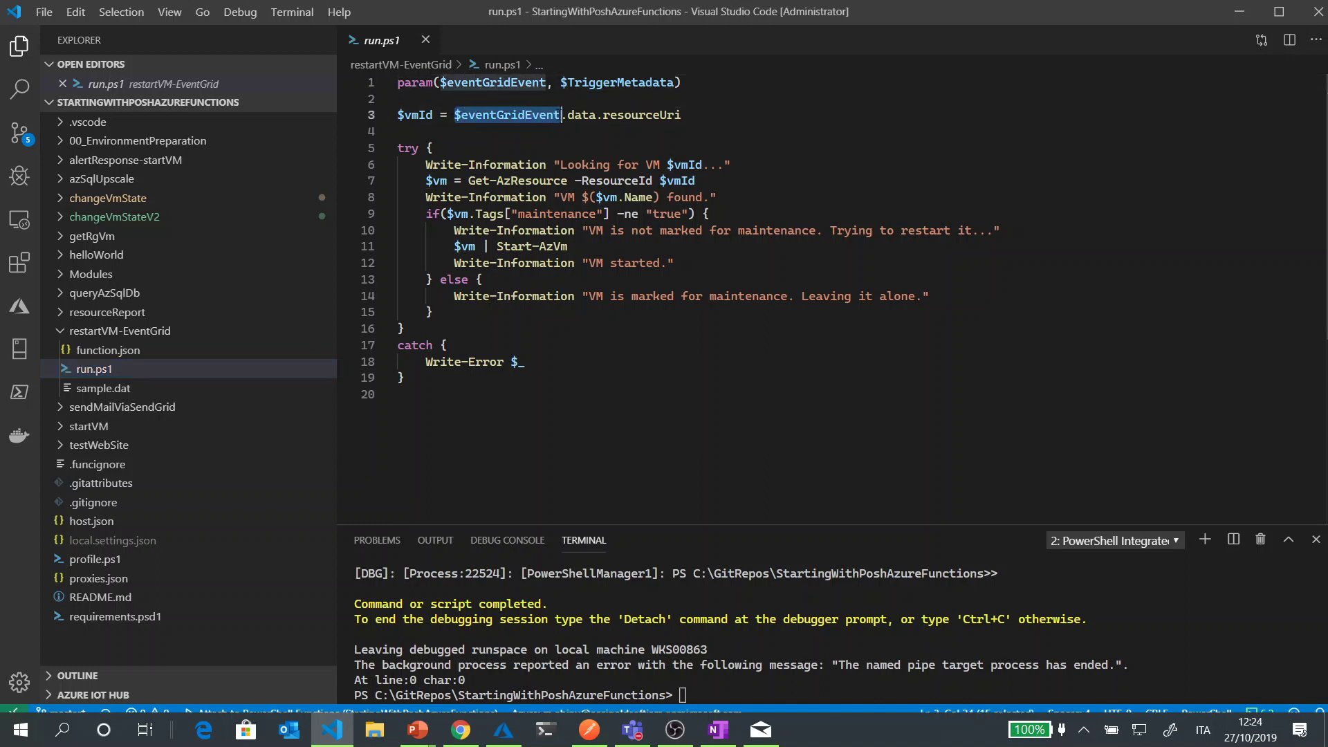
click(617, 114)
drag(711, 116, 598, 115)
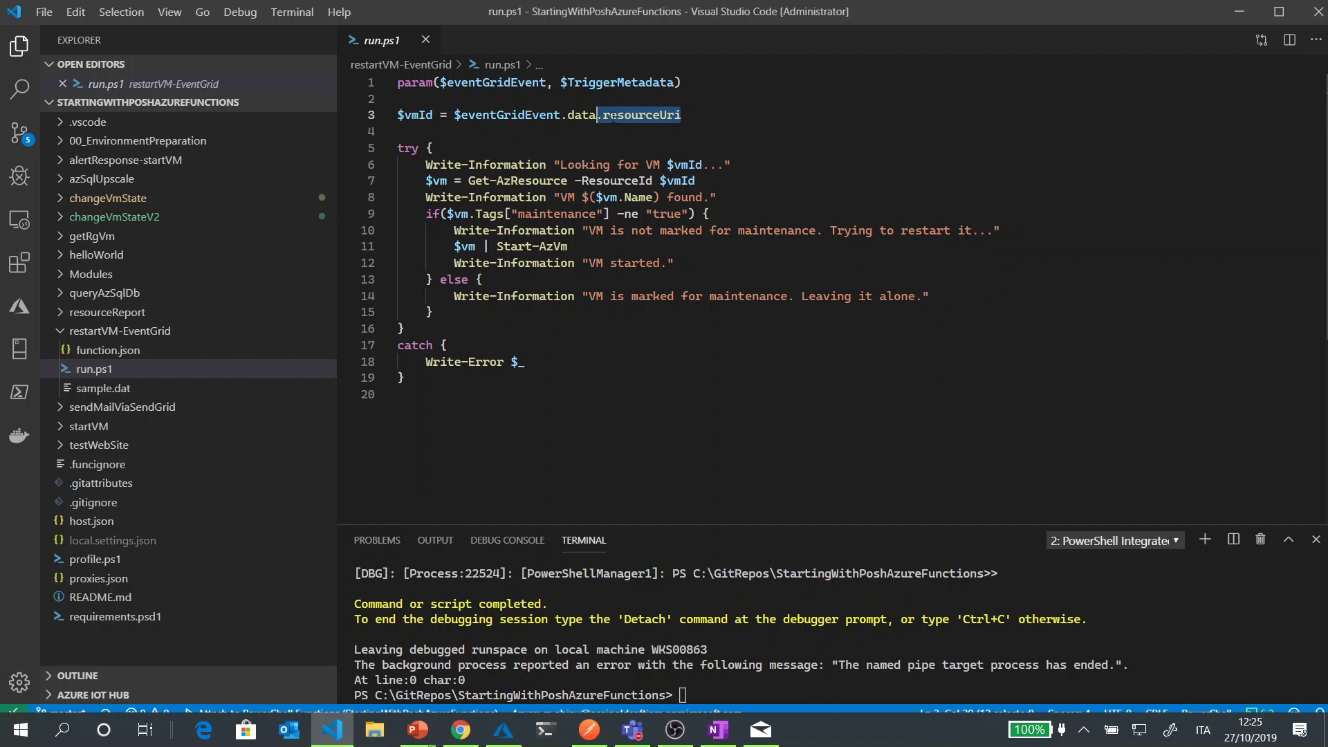
click(667, 115)
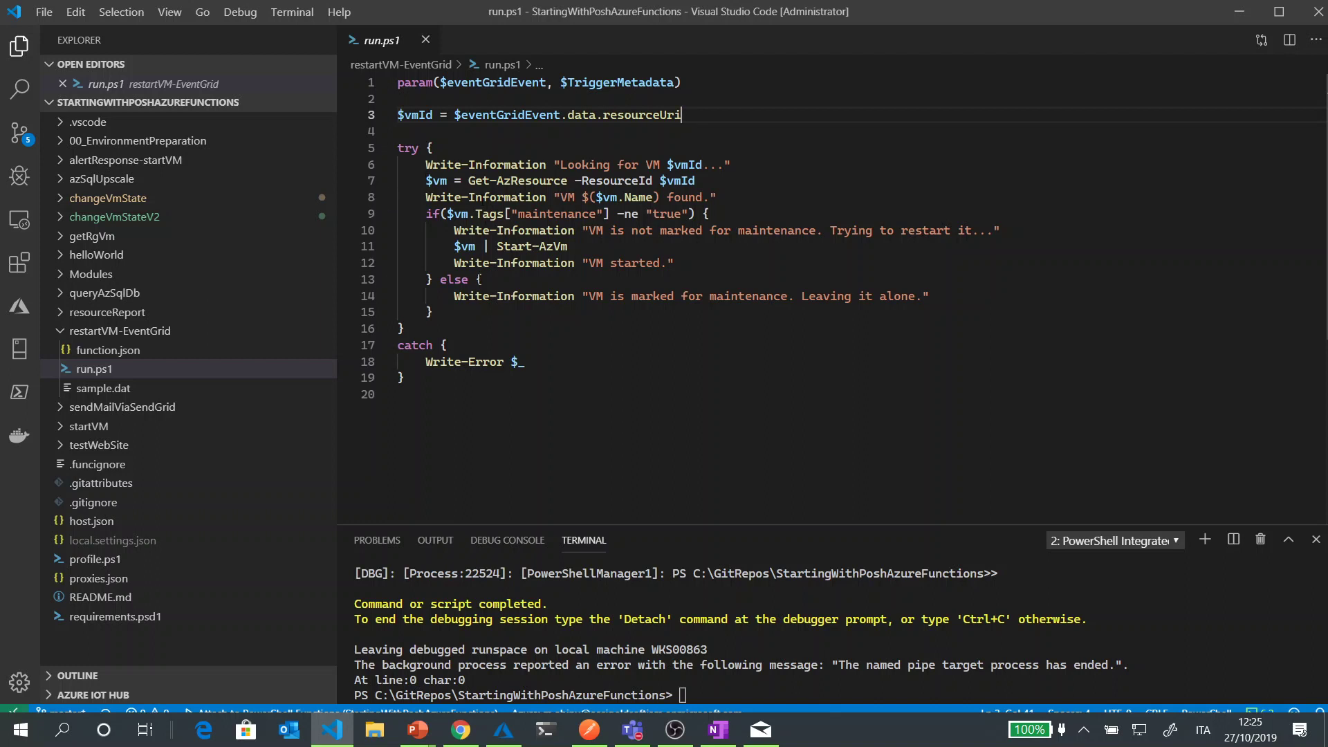
Switch to the Demo-WinVM page in the Azure portal and set the machine's maintenance tag to false.
mouse_move(479, 263)
key(alt+Tab)
key(alt+Tab)
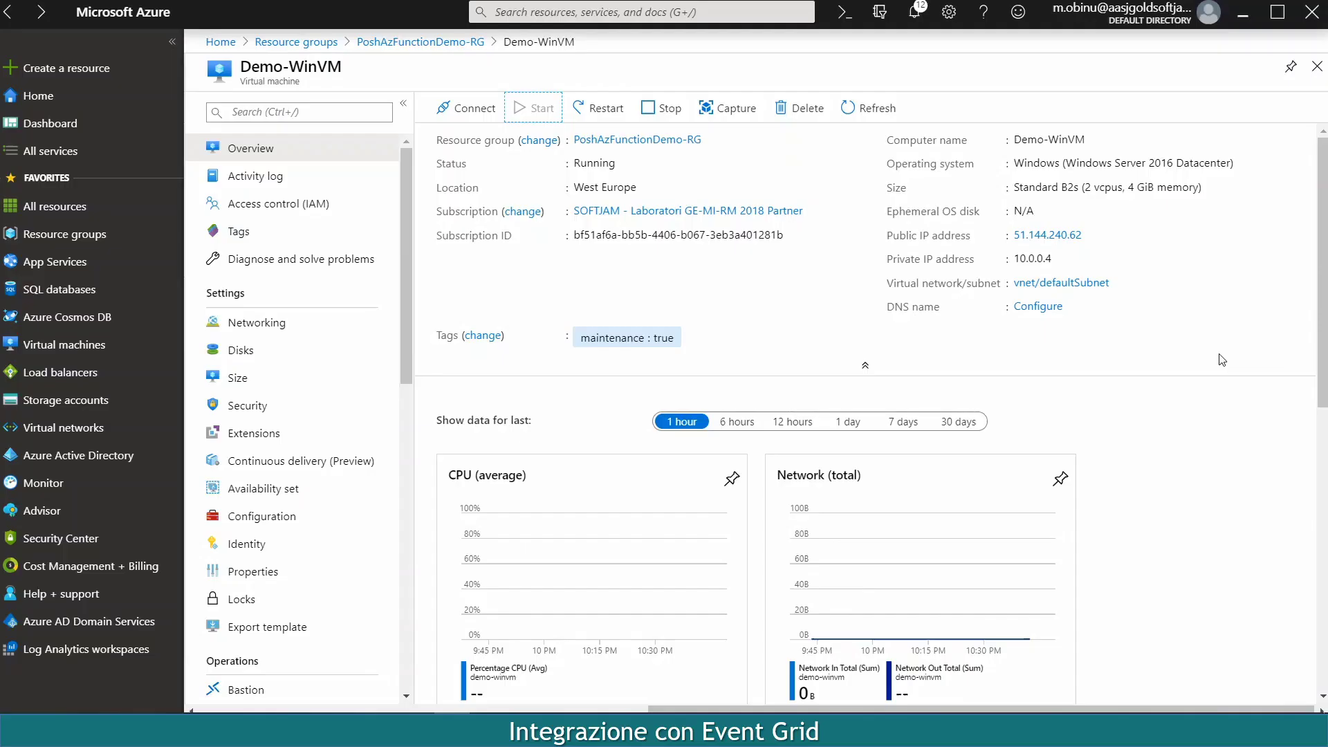
click(471, 336)
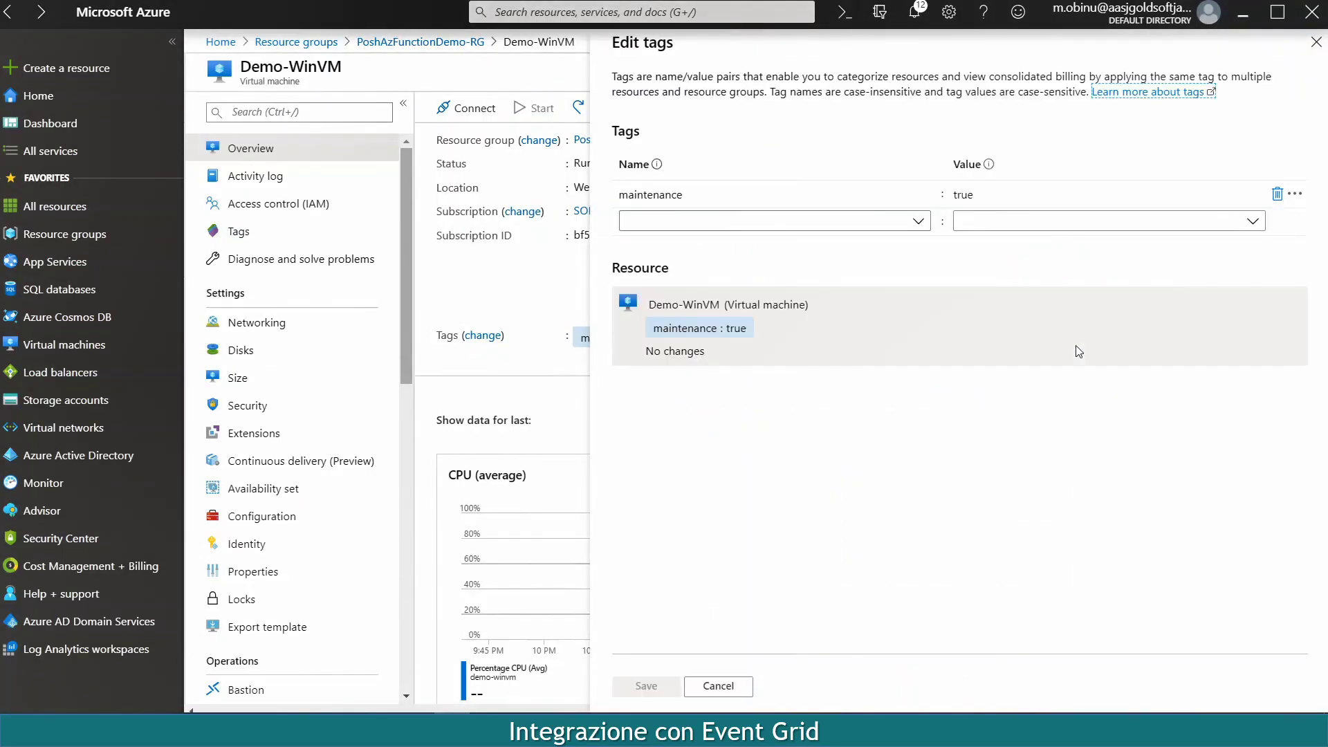
click(968, 194)
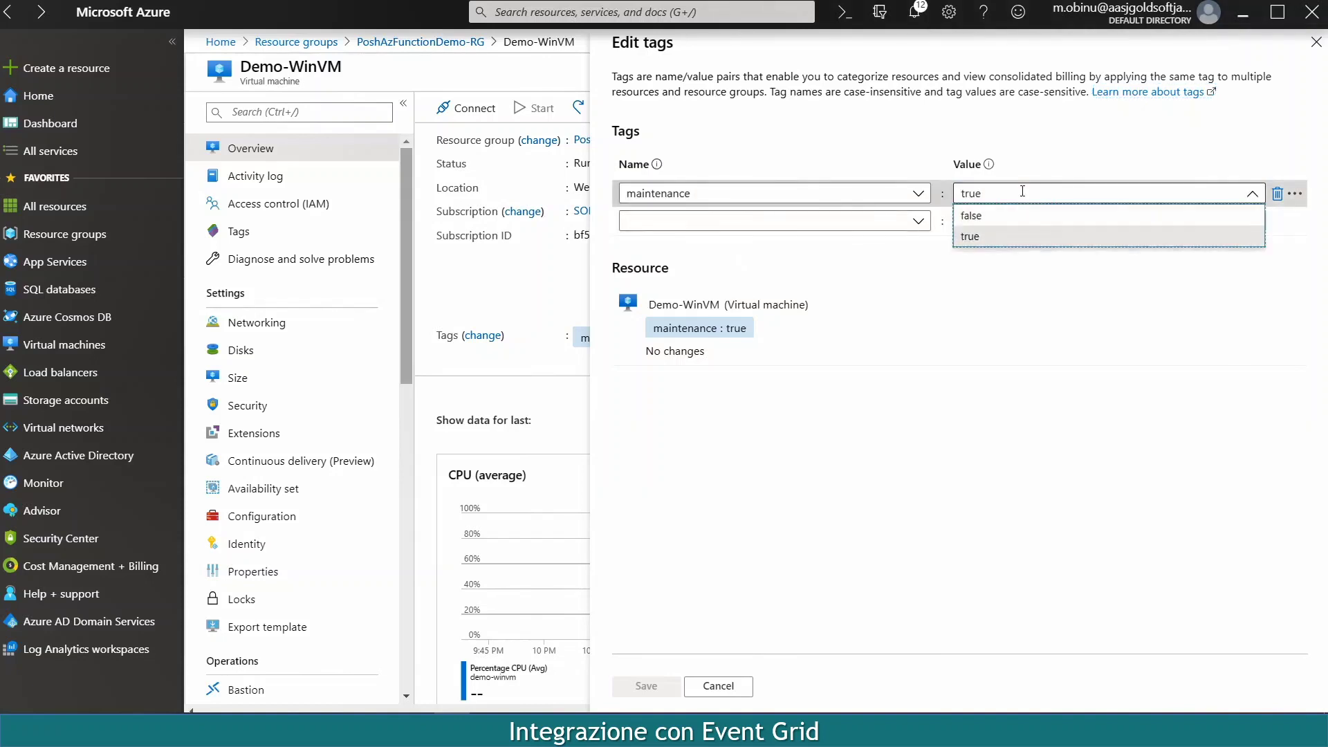
click(992, 218)
click(646, 686)
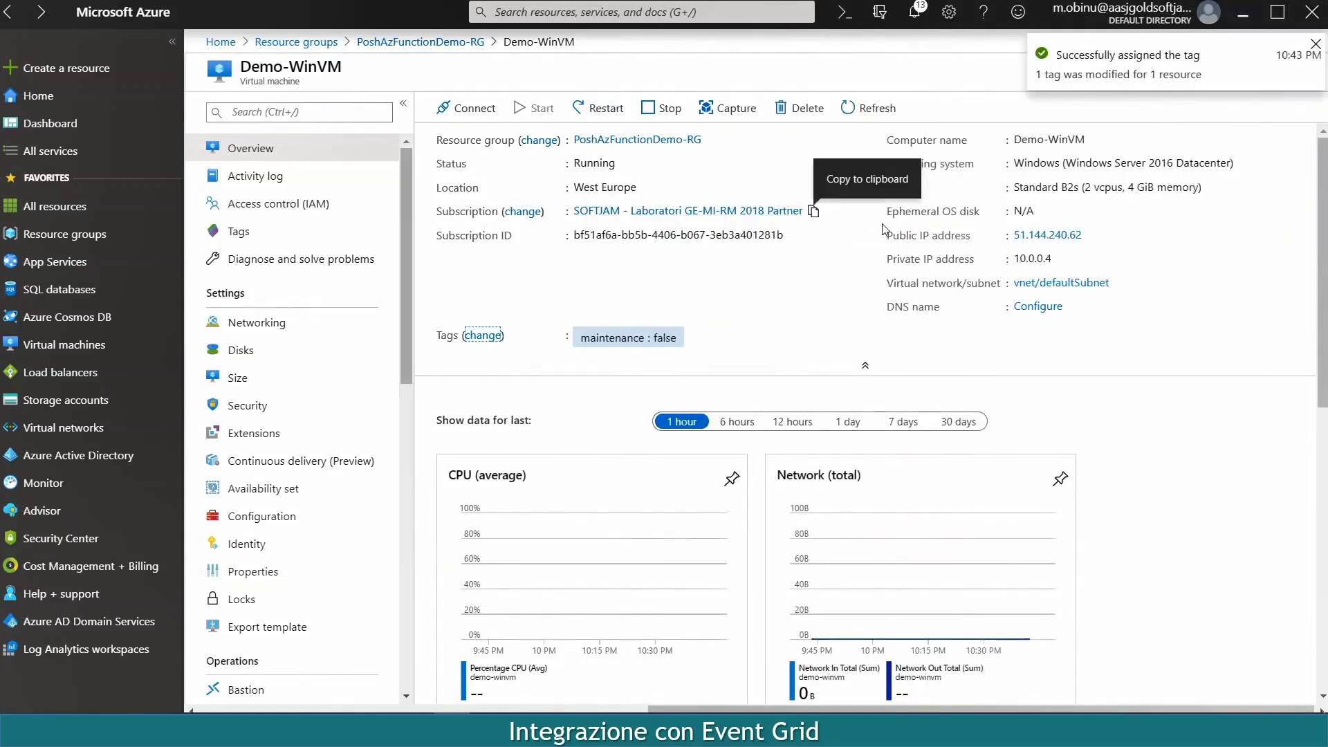
Refresh the Demo-WinVM overview and stop the virtual machine.
click(875, 116)
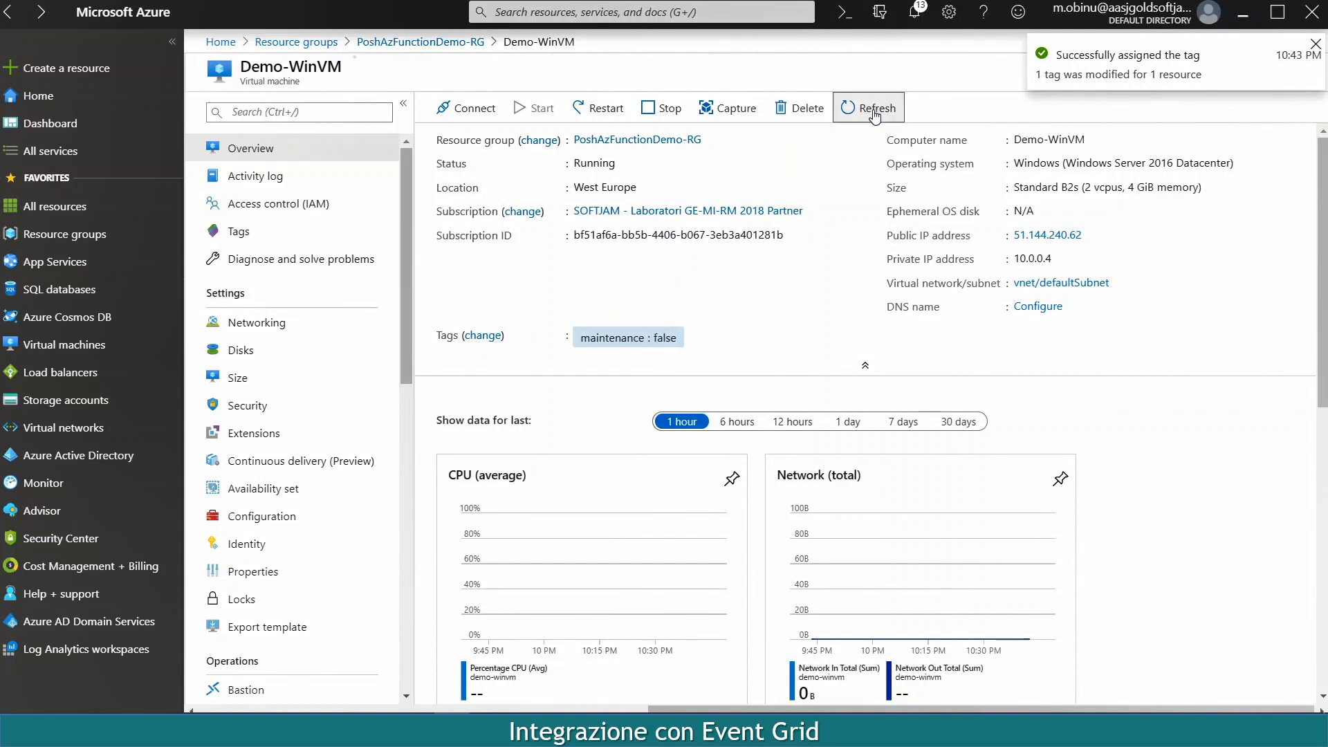
click(661, 108)
click(465, 333)
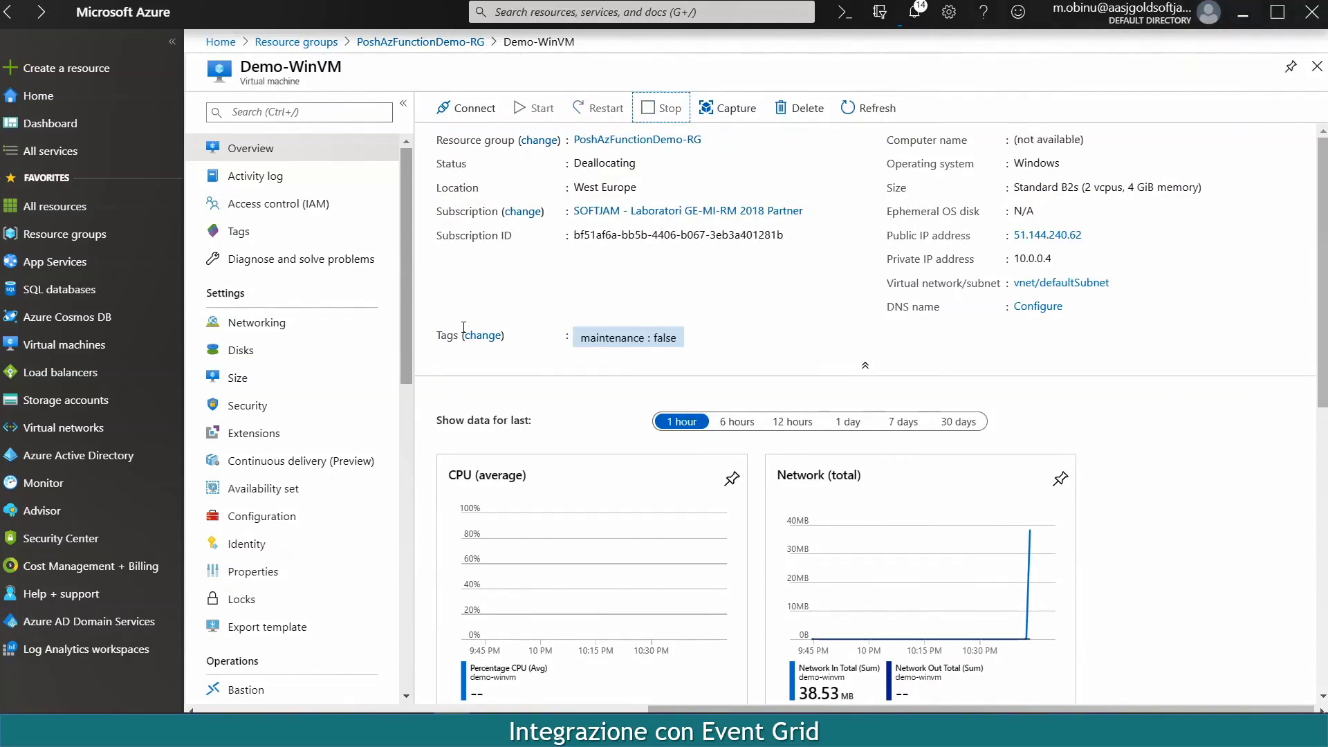
Return to the Event Grid subscriptions, list those for Resource Groups, and show the metrics of demoSubToResourceGroupAzFunc2088431.
click(443, 41)
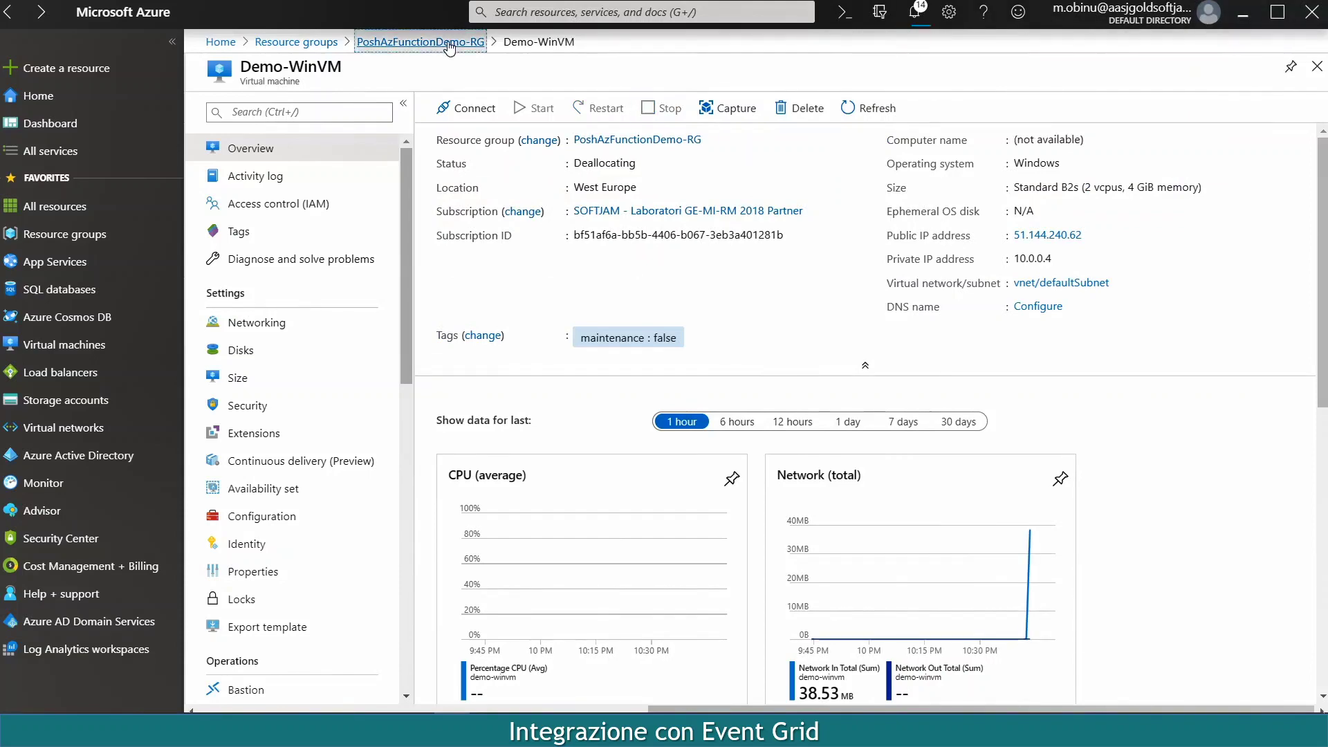
scroll(546, 387, down, 3)
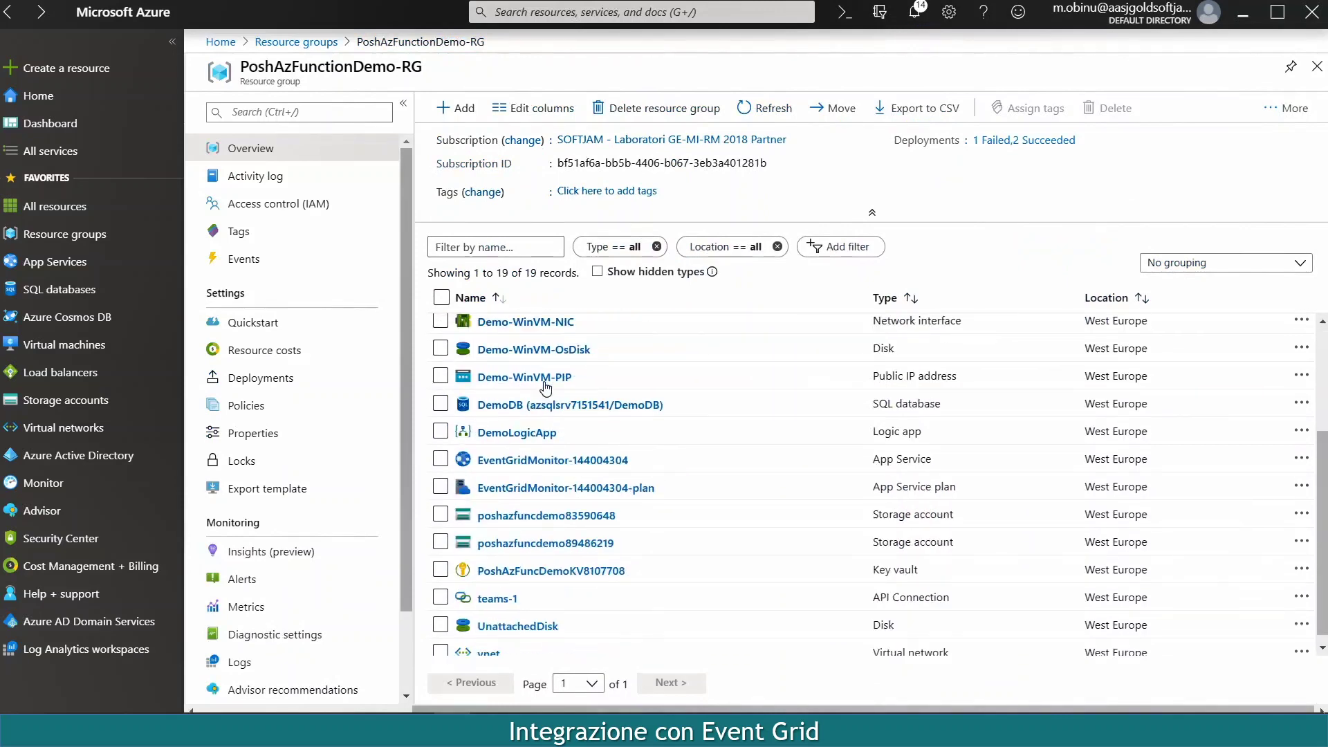
click(541, 11)
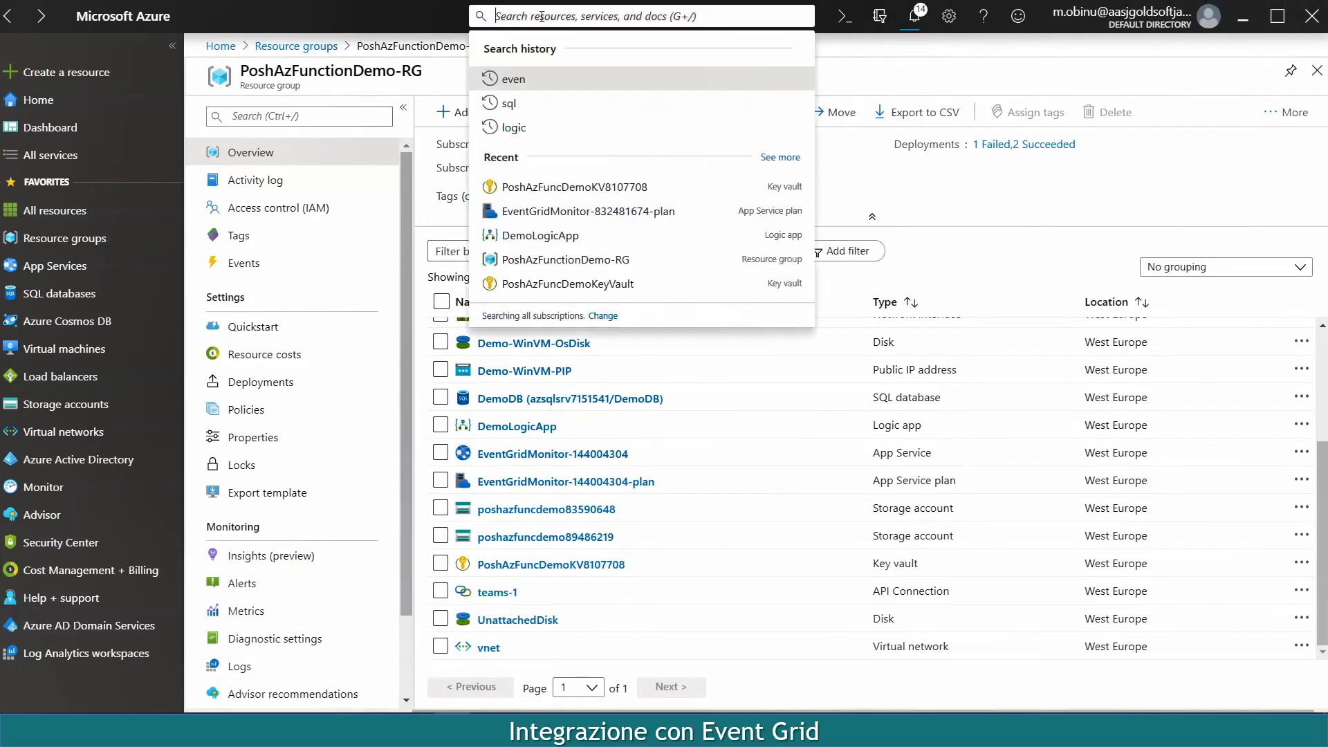
text(event)
key(Escape)
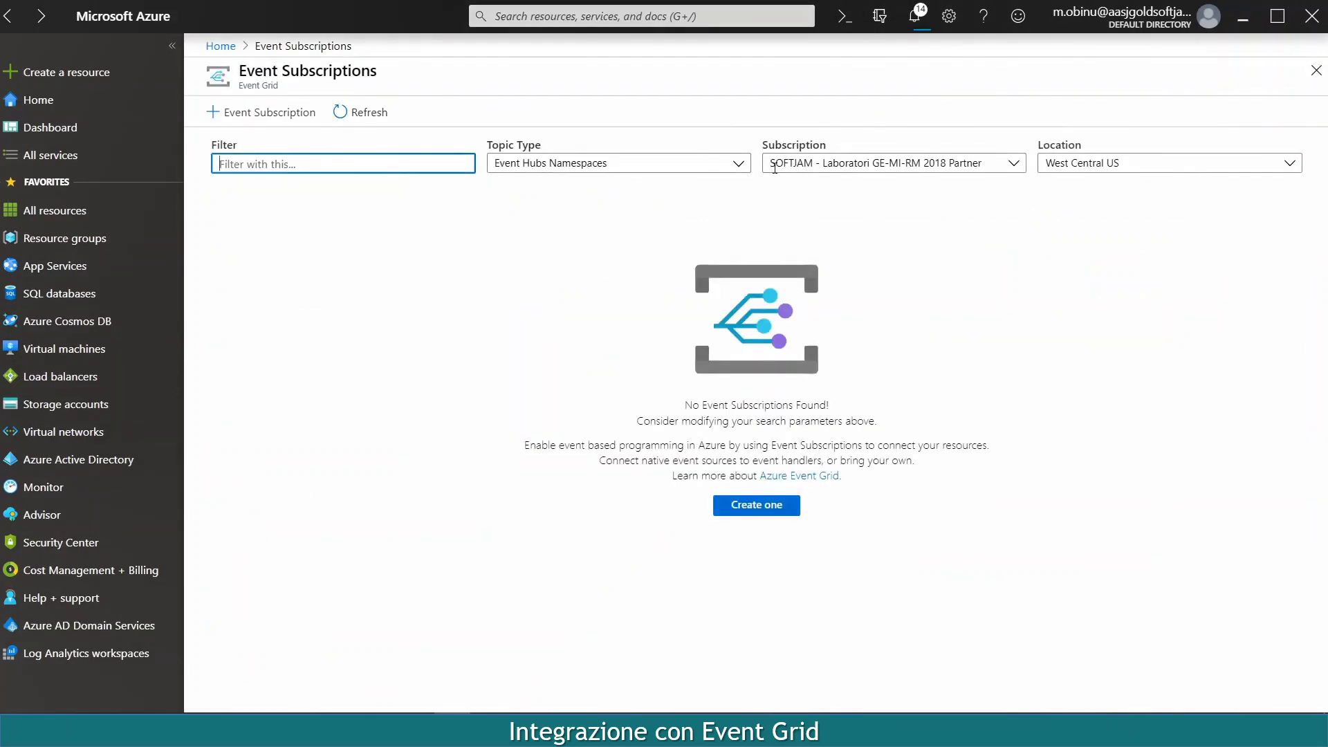
click(606, 163)
click(551, 248)
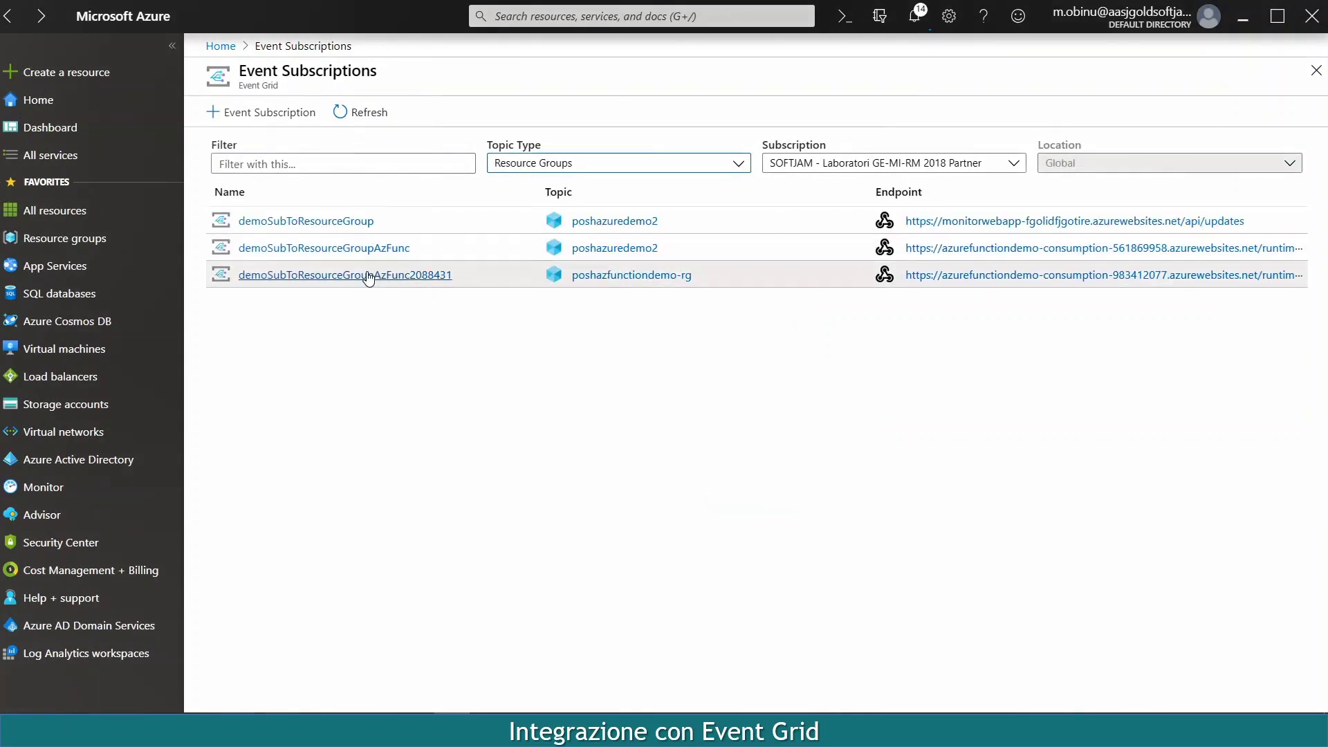
click(369, 276)
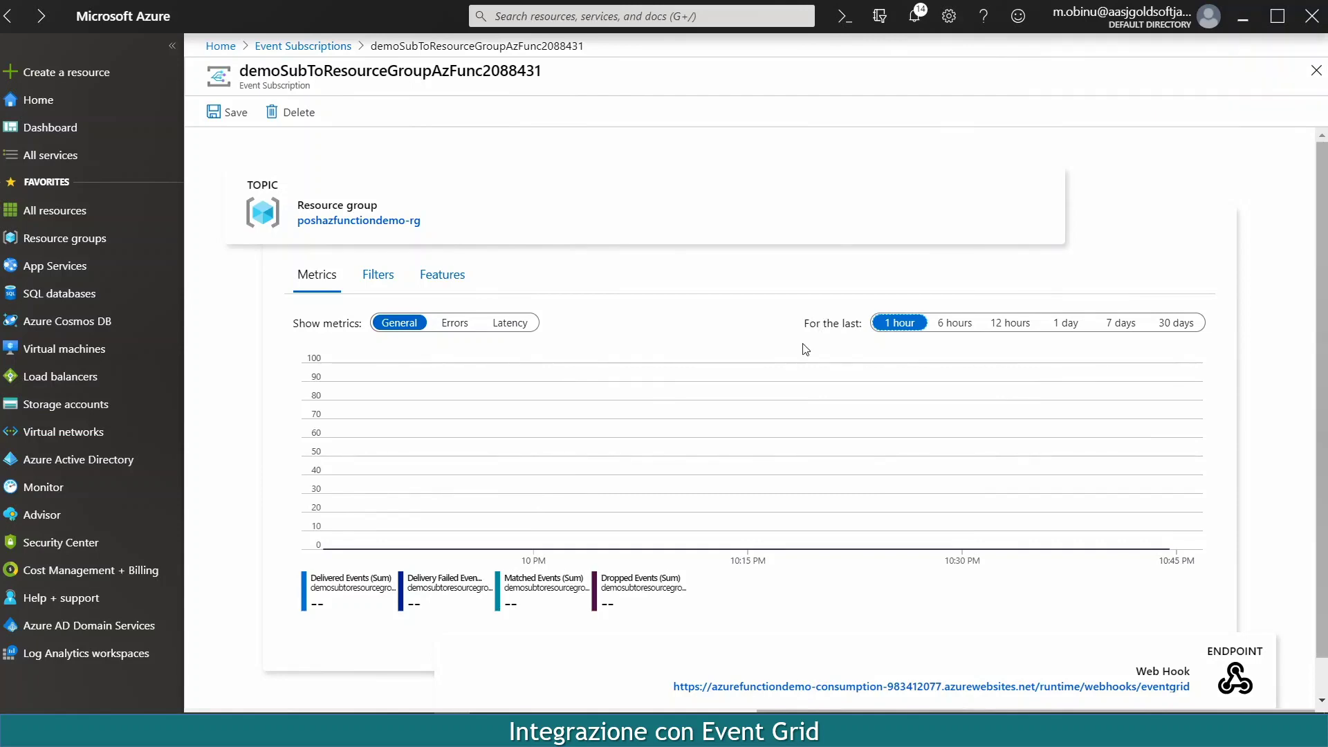
Open AzureFunctionDemo-consumption-983412077 from the PoshAzFunctionDemo-RG resource group and view the monitoring page of its restartVM-EventGrid function.
click(569, 237)
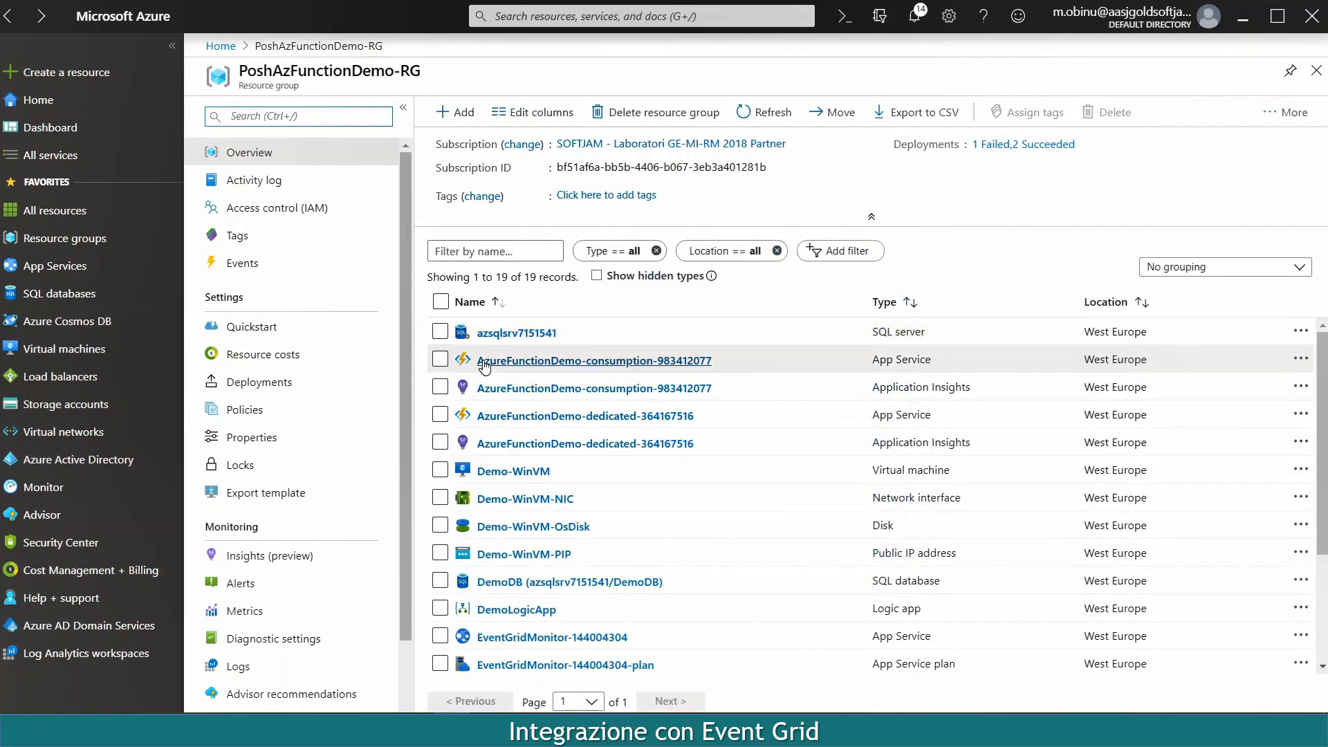
click(483, 365)
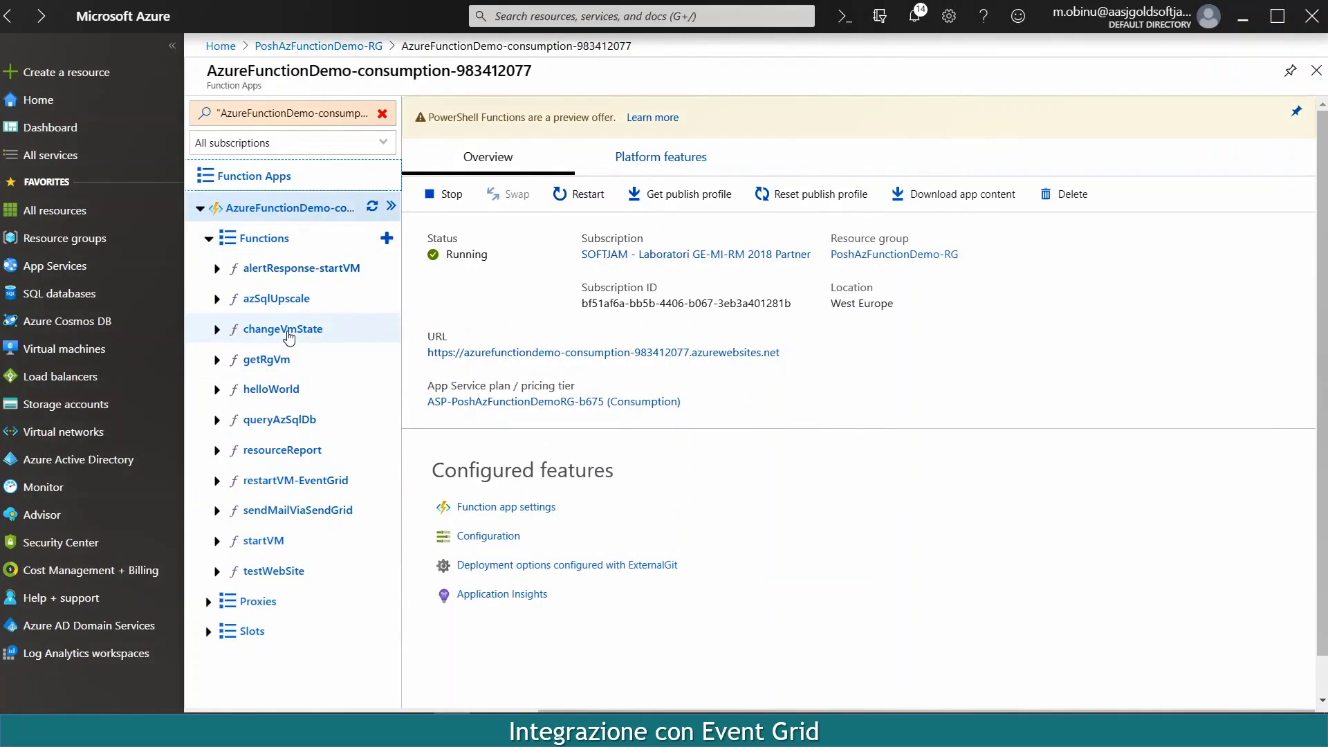
click(287, 480)
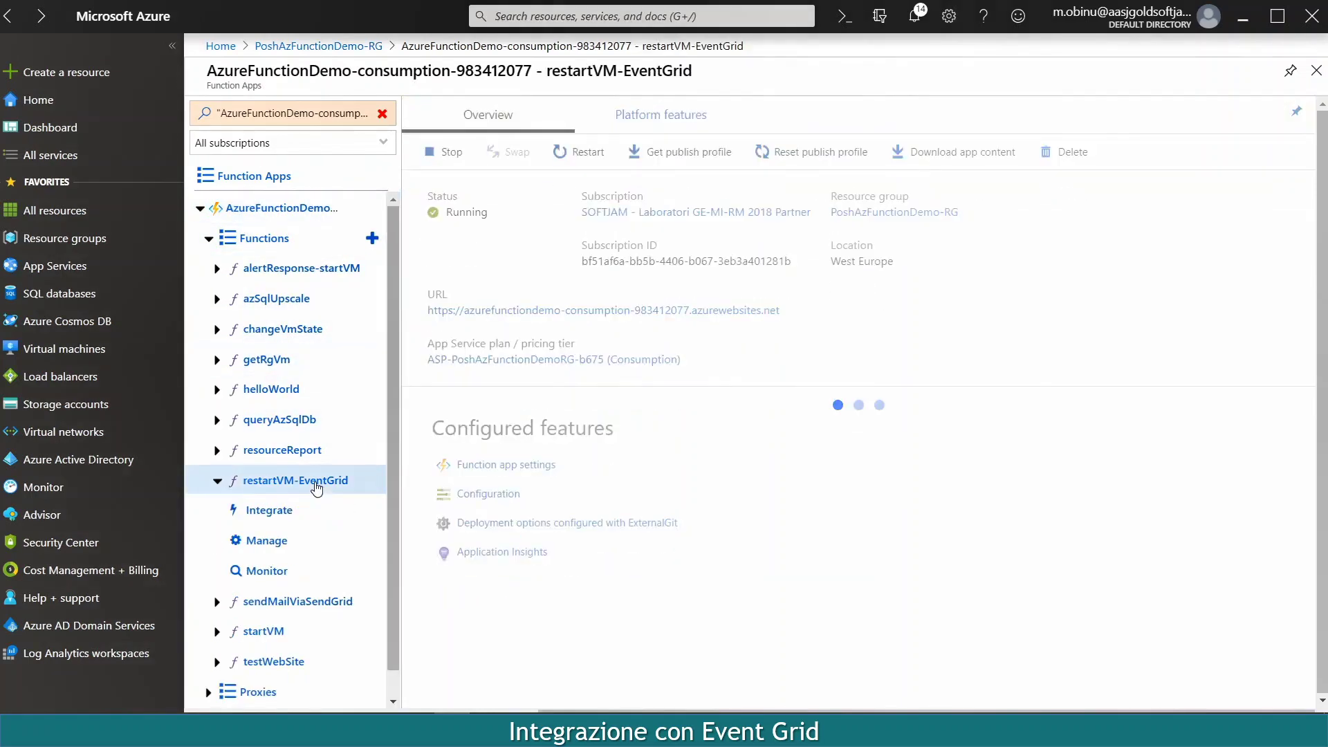
click(271, 570)
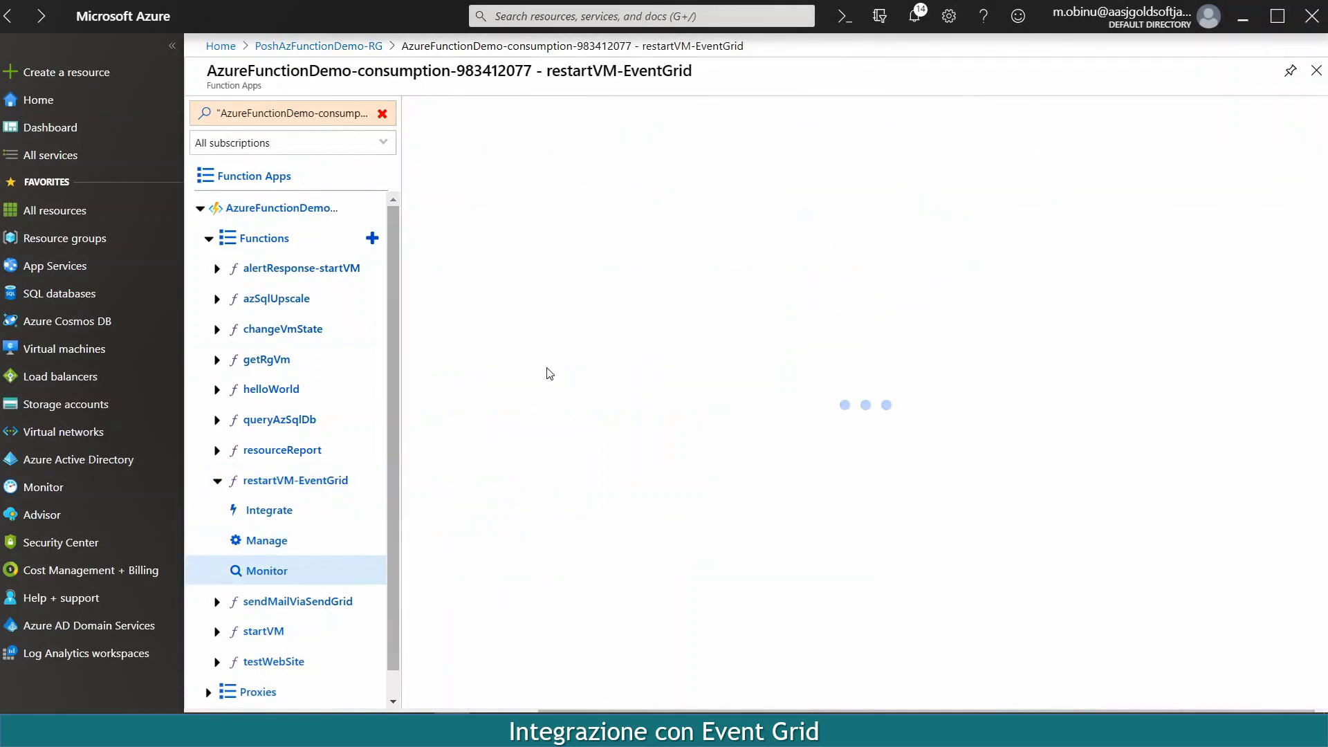
click(553, 115)
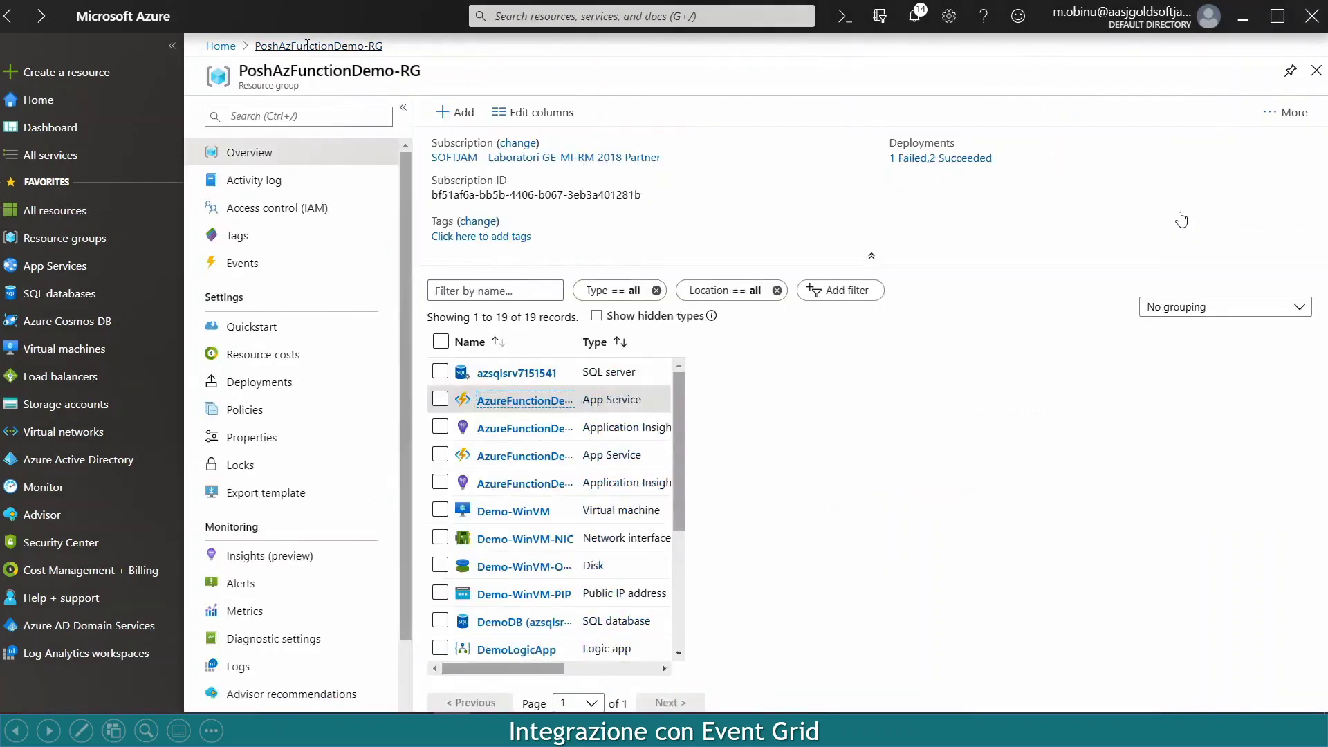
Check Demo-WinVM's status on its overview page, and advance the presentation to the slide Alert response con Azure Monitor.
click(545, 473)
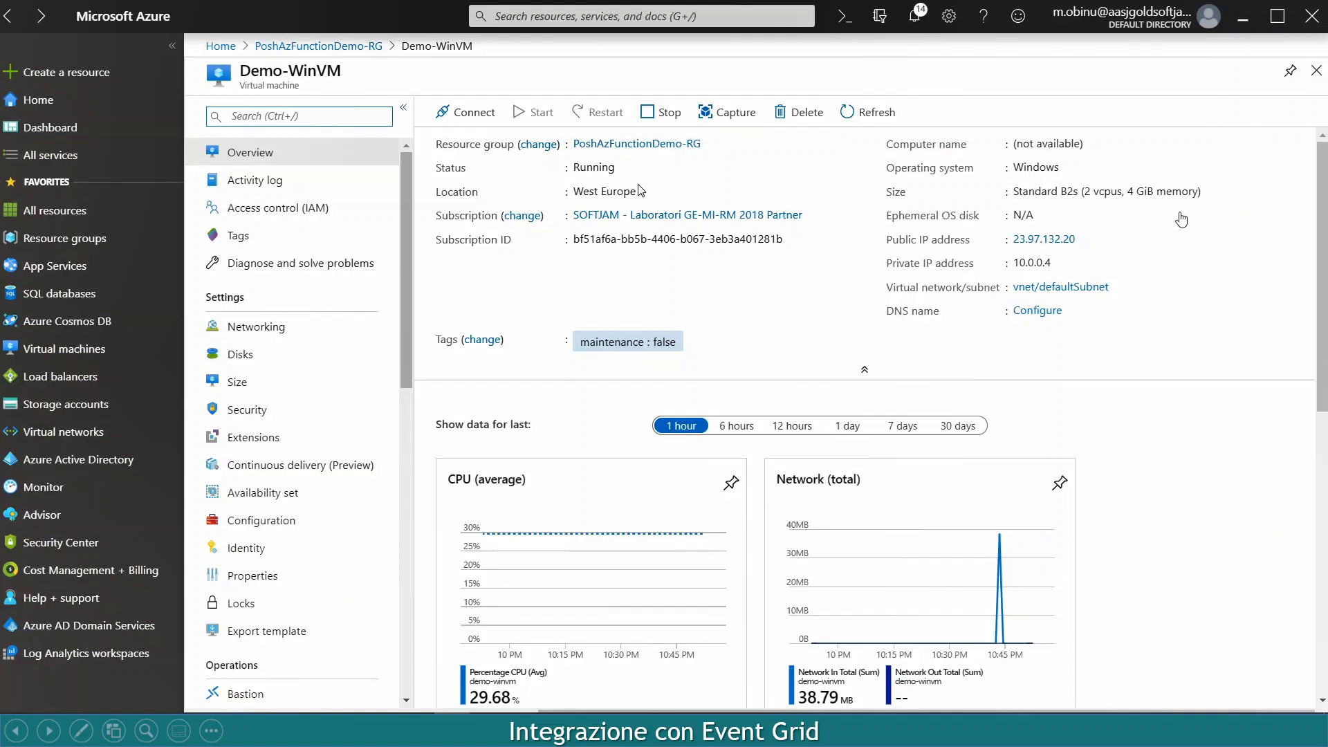
key(Right)
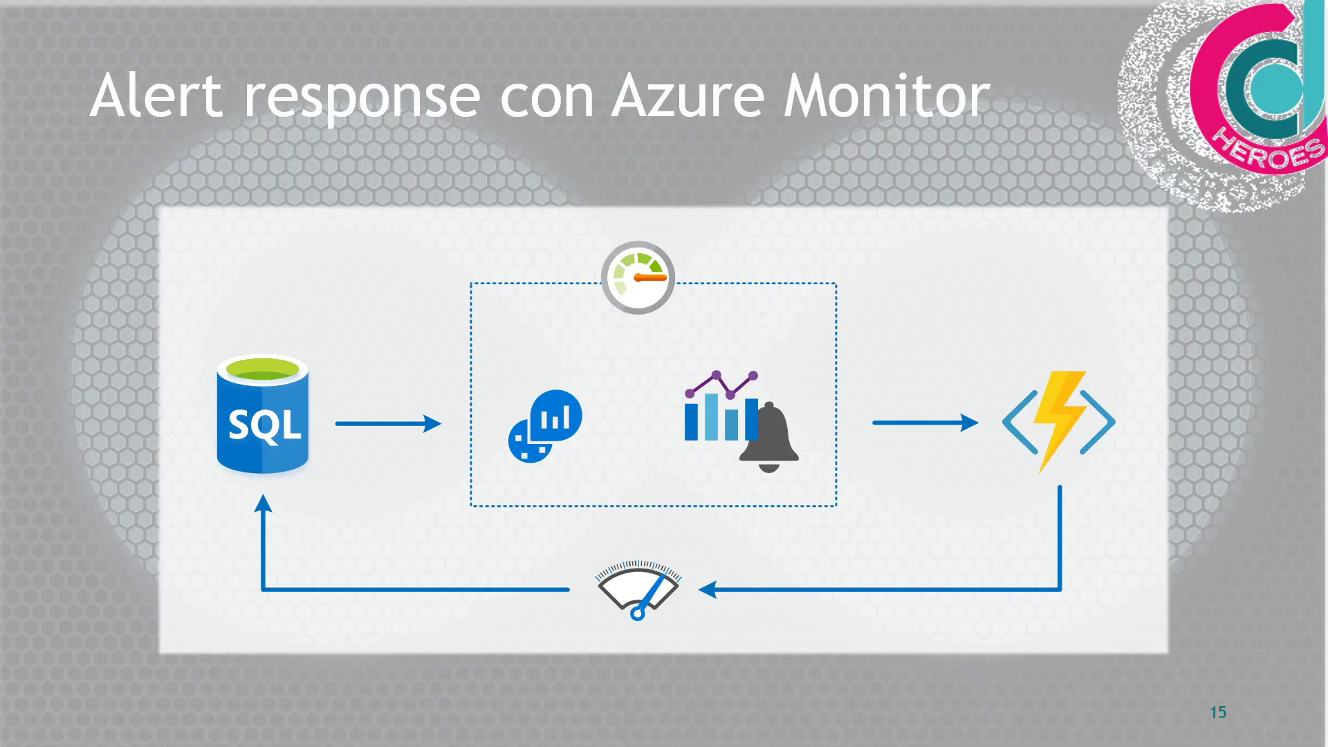
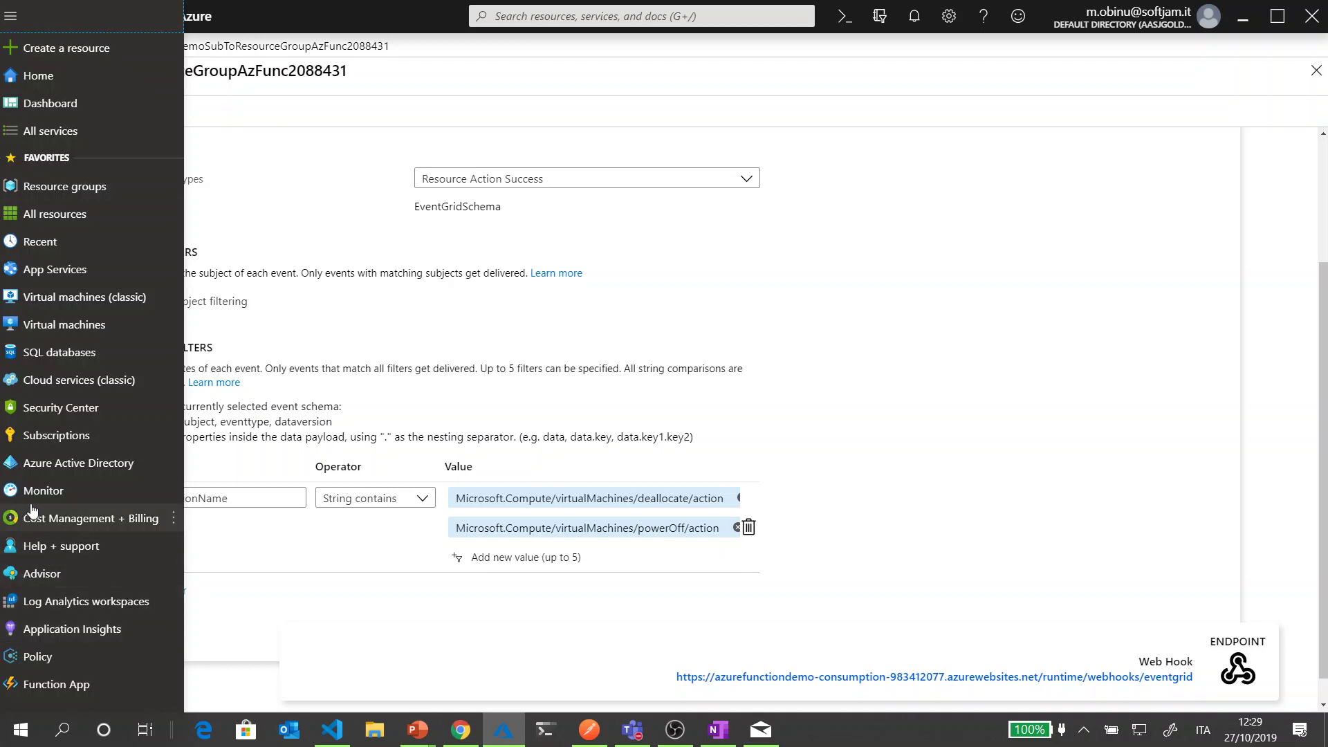
Open the alert rules in Azure Monitor and filter them by the status Disabled.
click(31, 490)
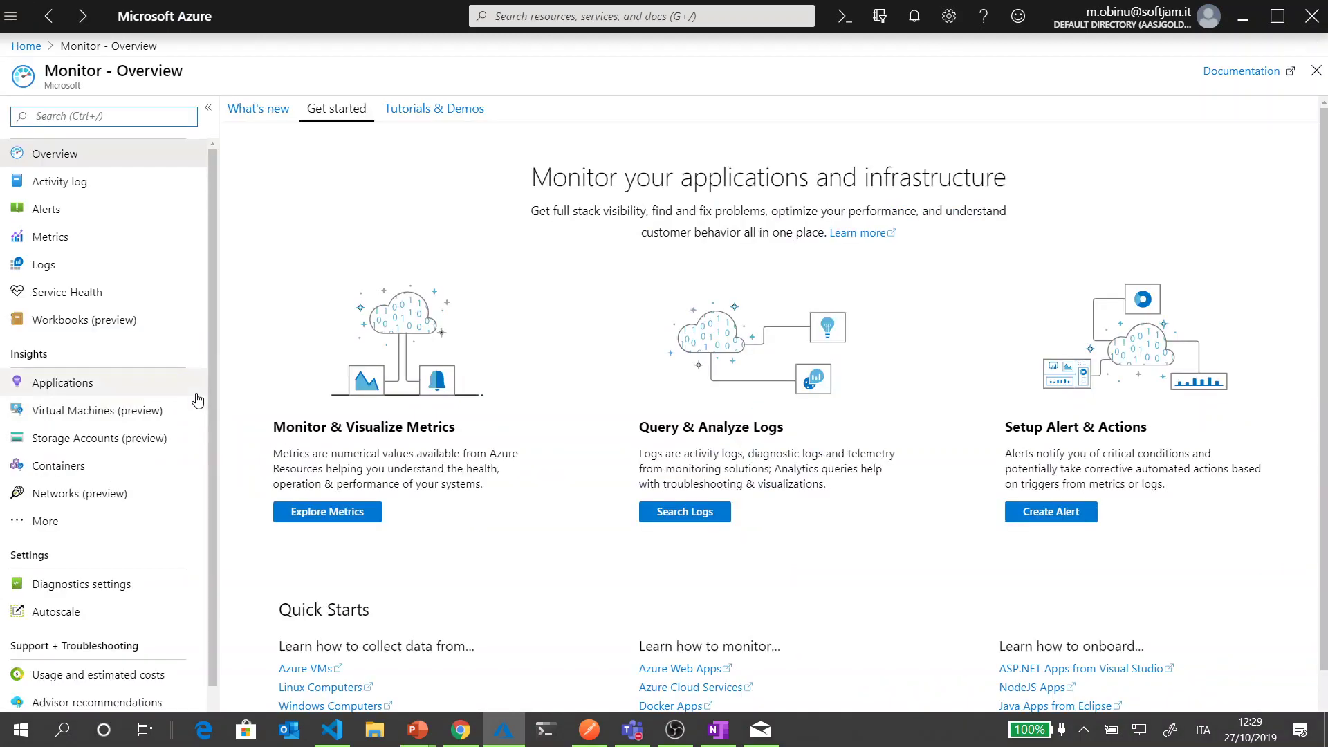
click(66, 210)
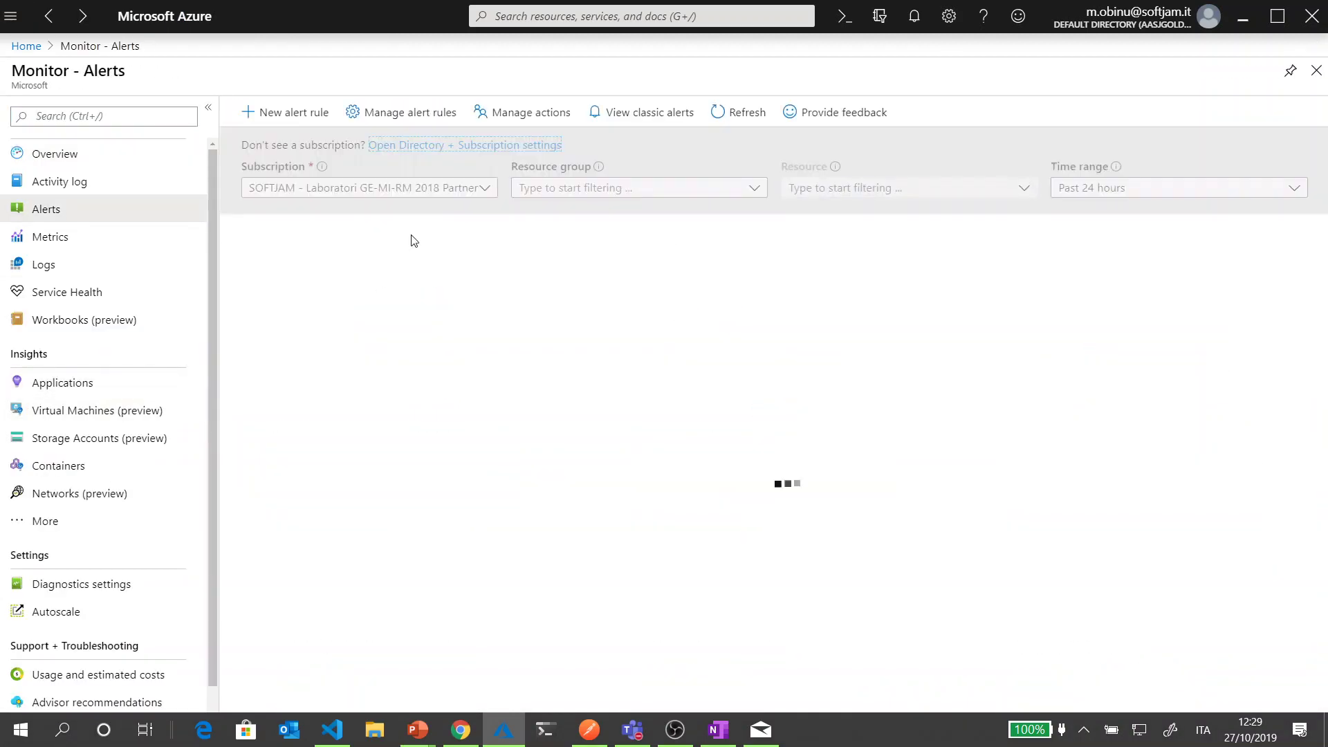
click(396, 116)
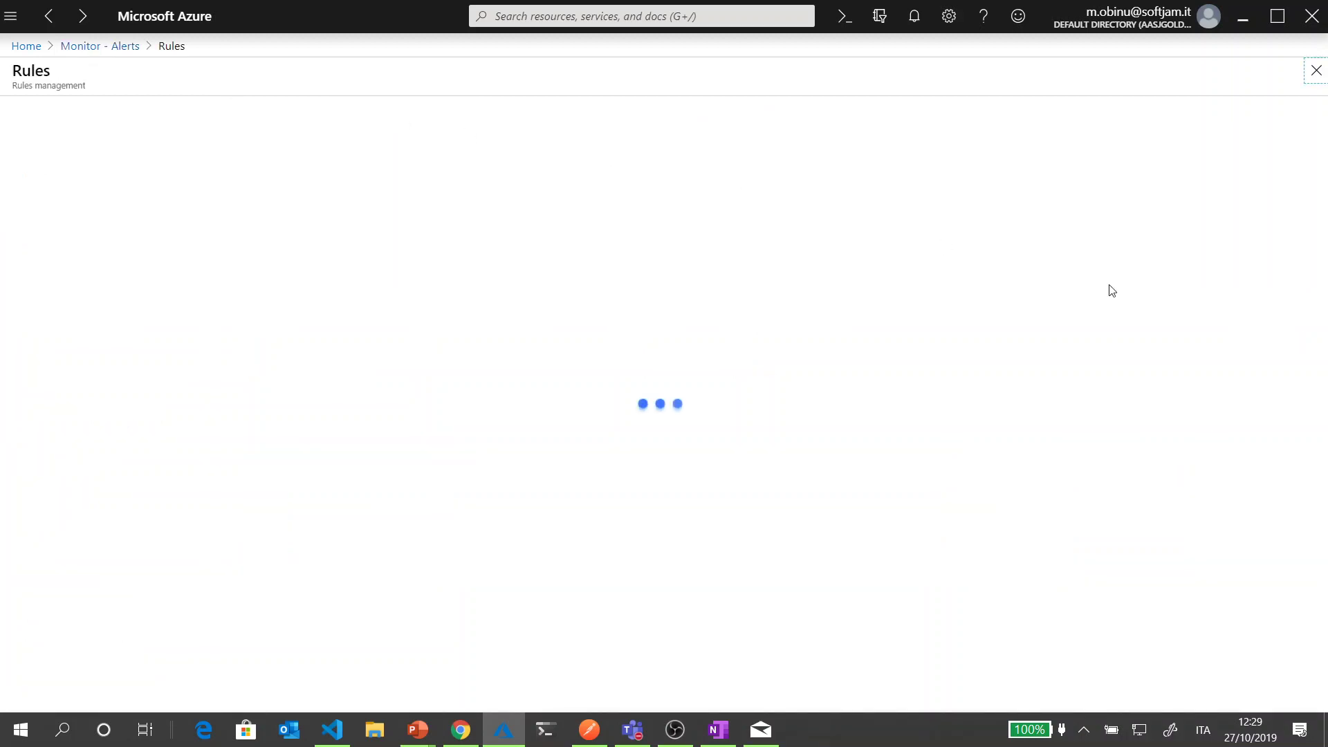
click(1162, 168)
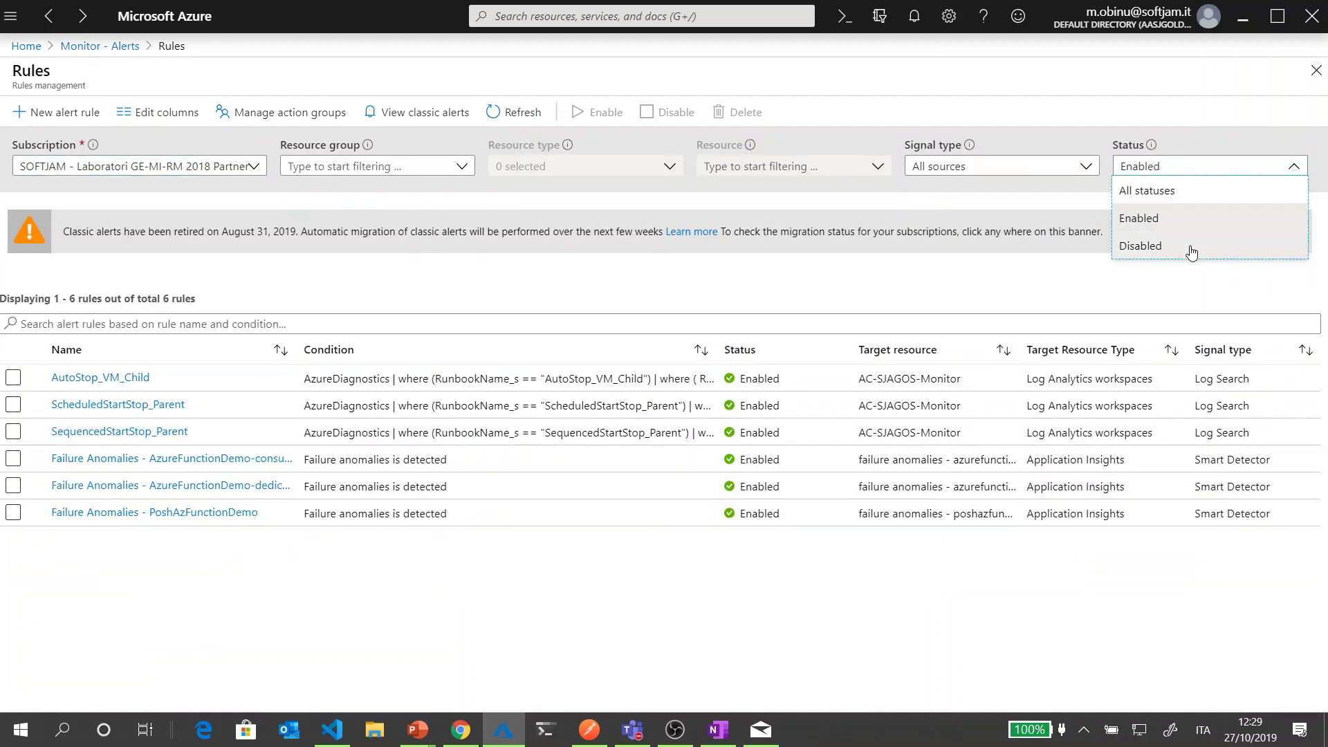
click(1125, 246)
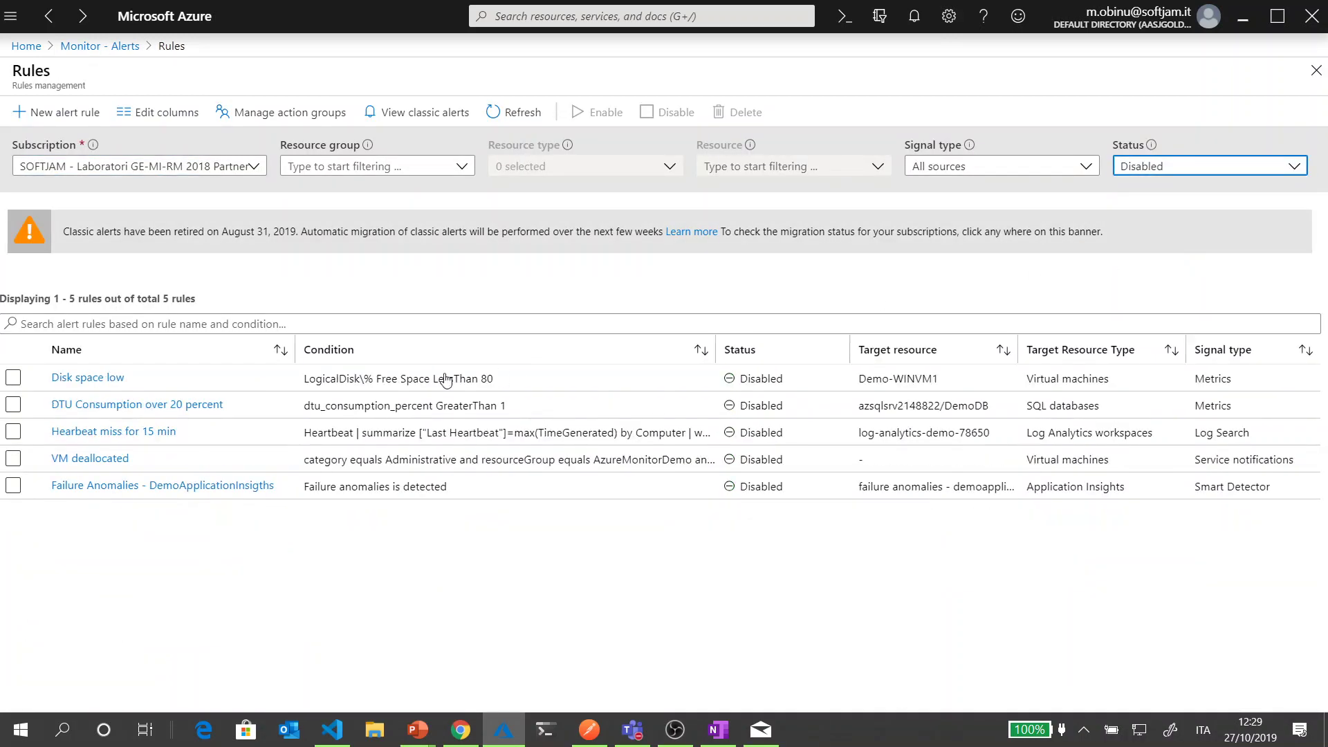
Open the alert rule DTU Consumption over 20 percent and examine its resource, condition and action group.
click(99, 407)
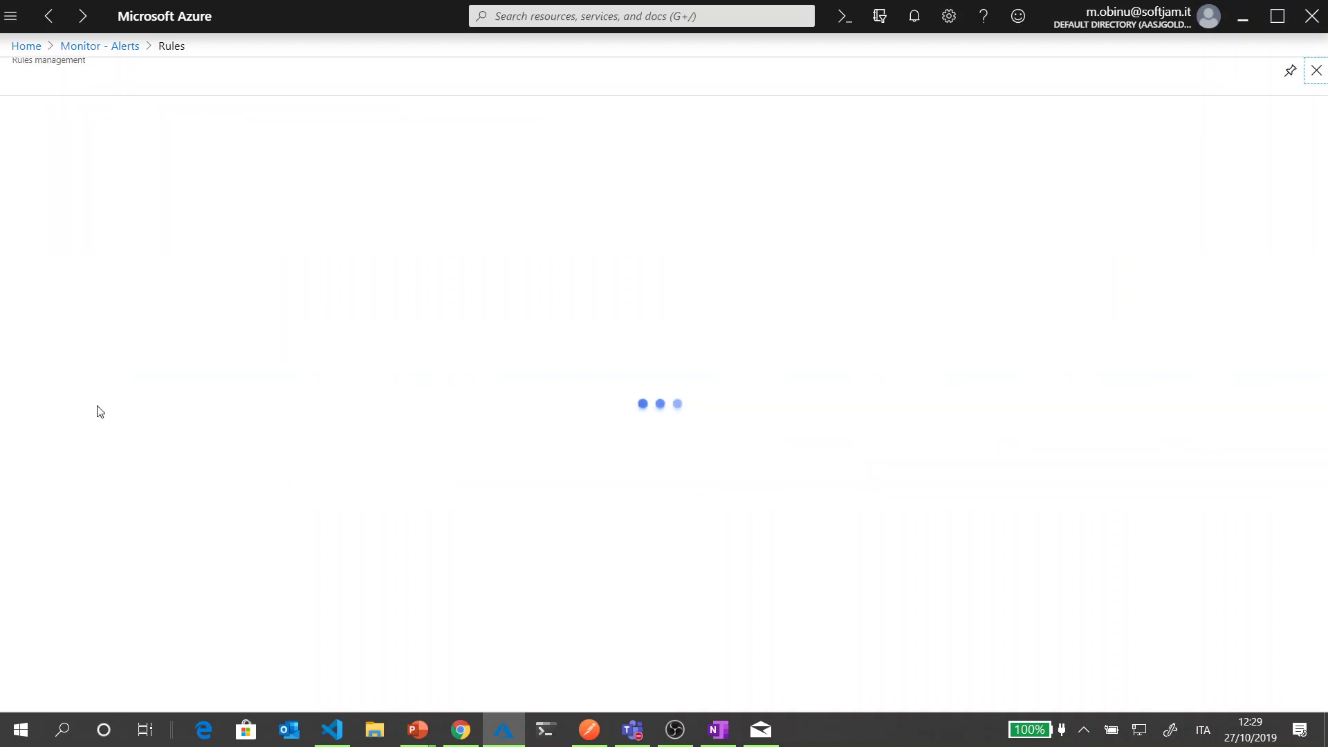
scroll(450, 375, down, 3)
scroll(222, 277, up, 3)
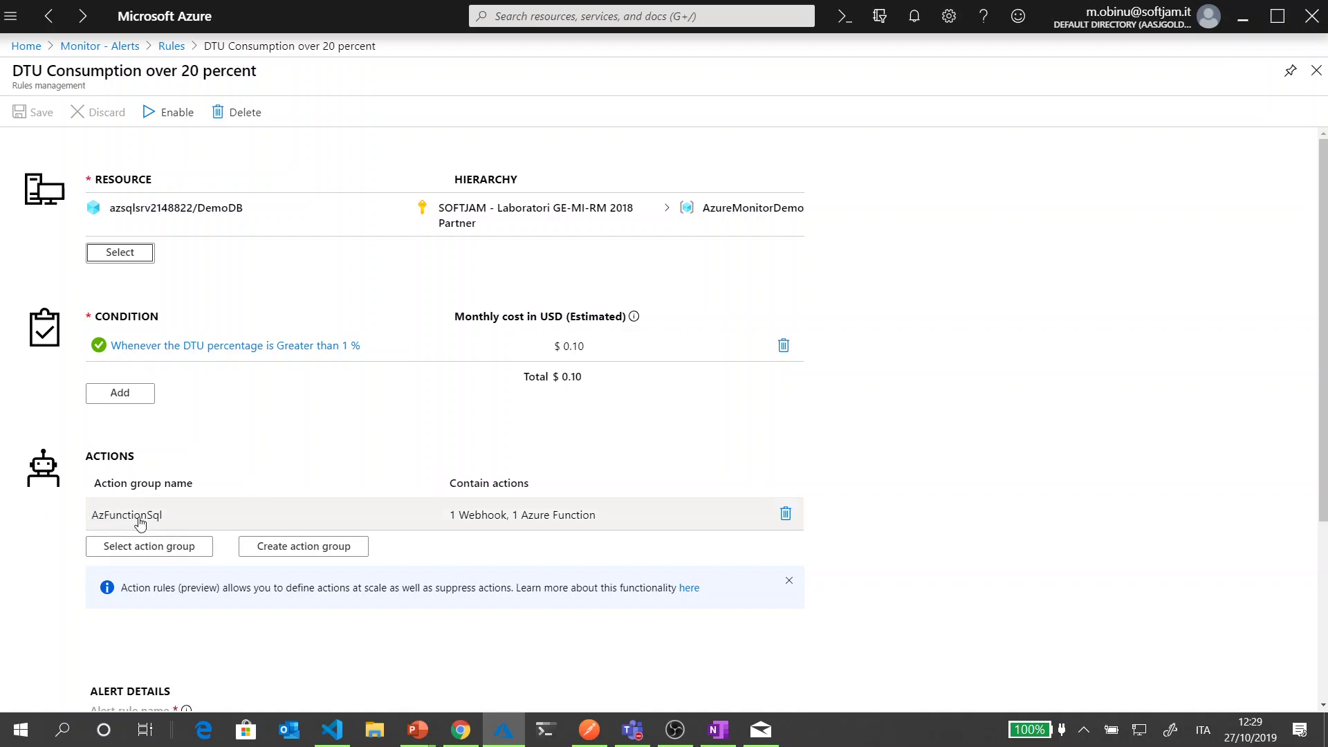
Return to the alert rules, open the AzFunctionSql action group, and review the details of its AzFunction action.
click(175, 45)
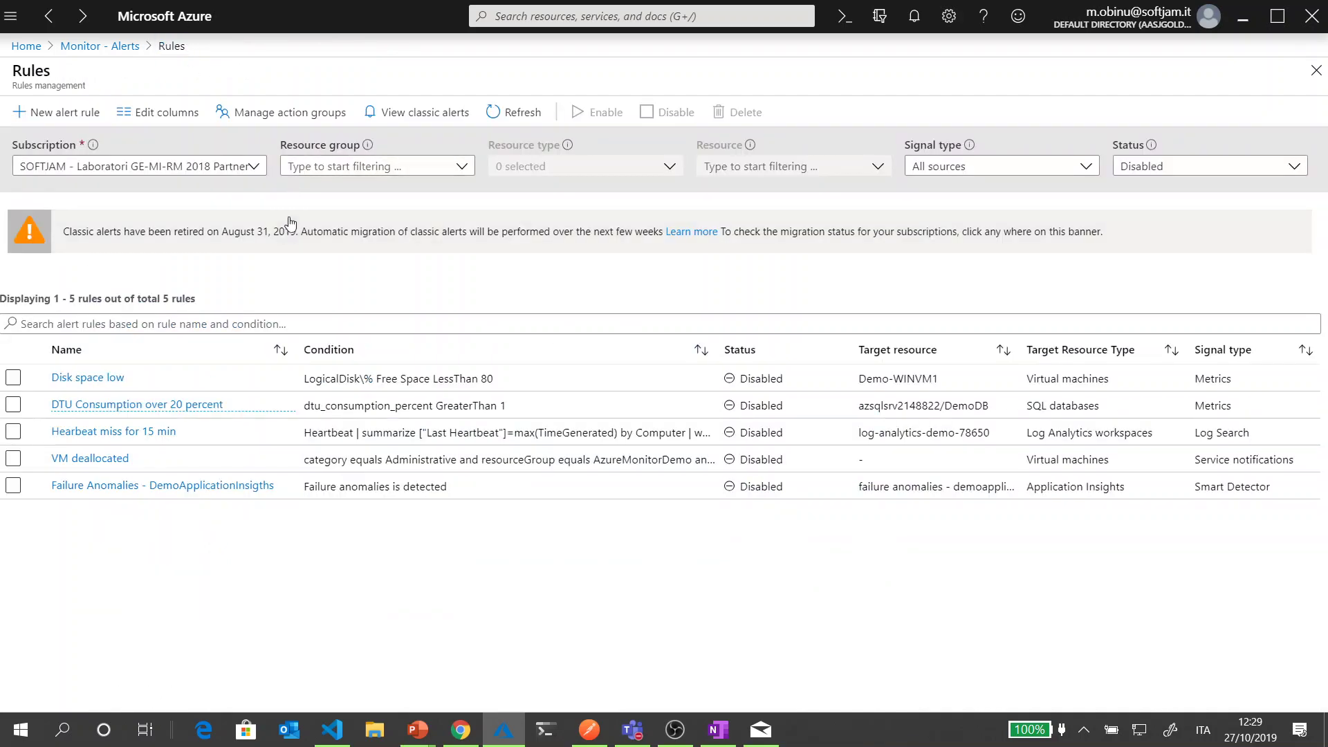
click(291, 112)
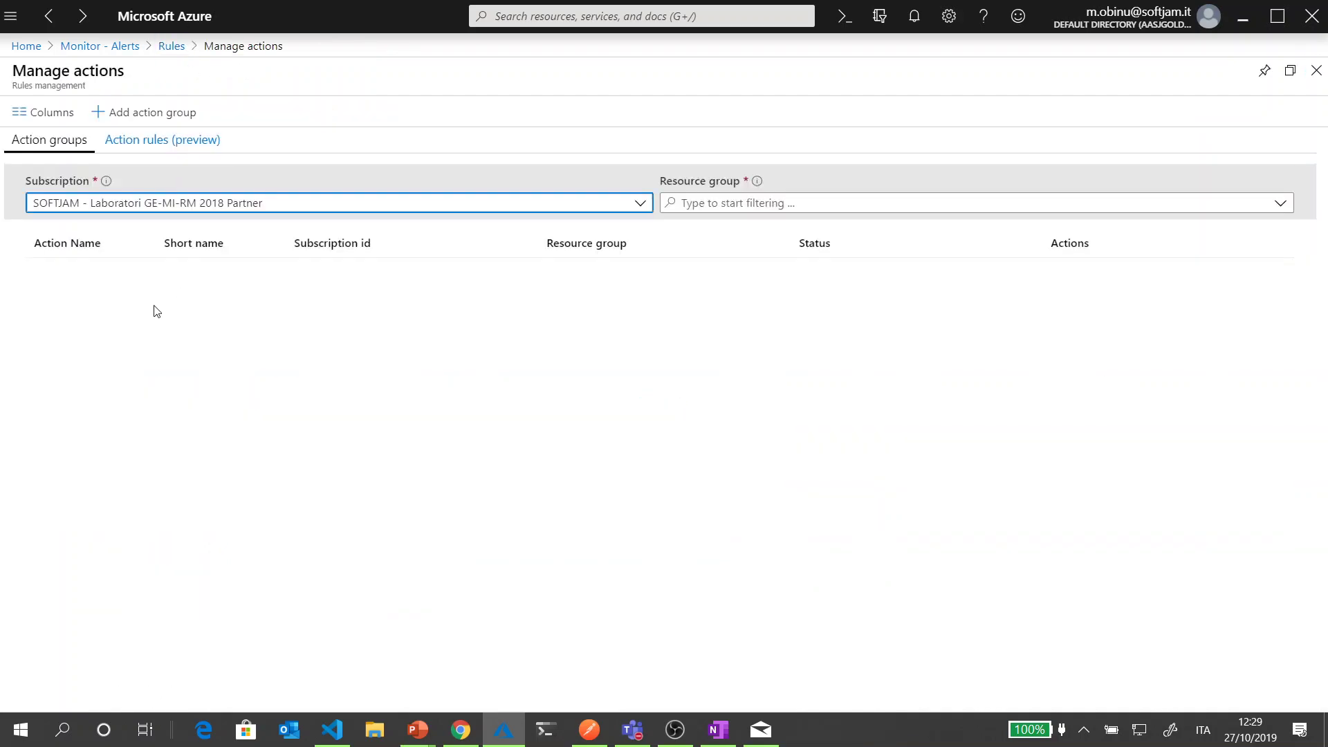
click(110, 354)
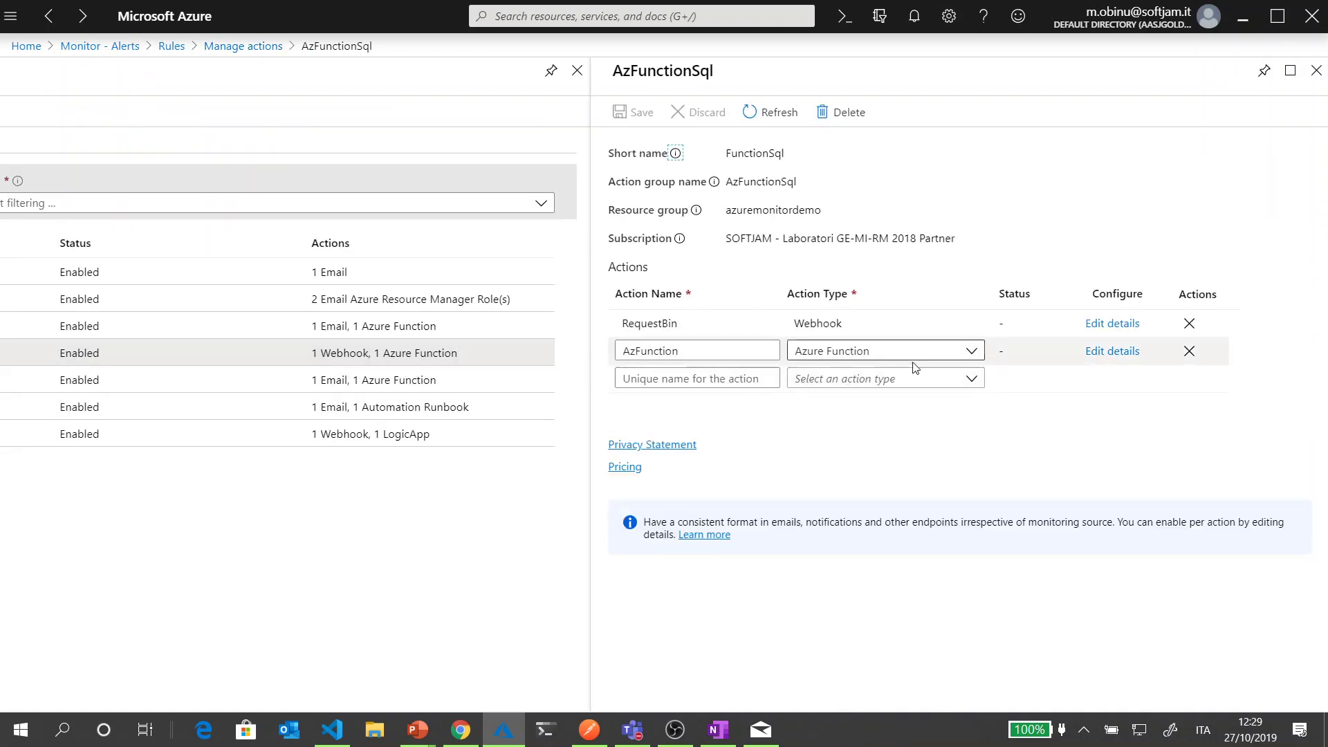
click(975, 352)
click(977, 352)
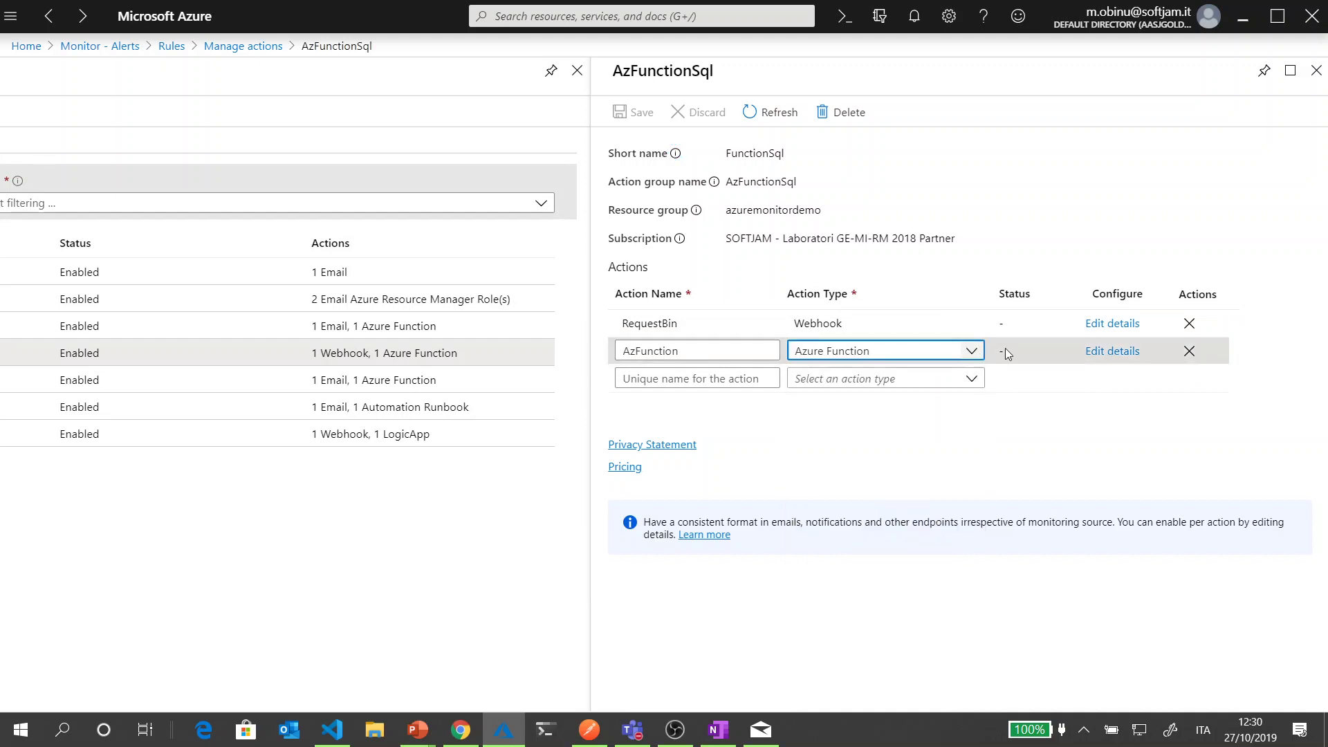
click(1107, 351)
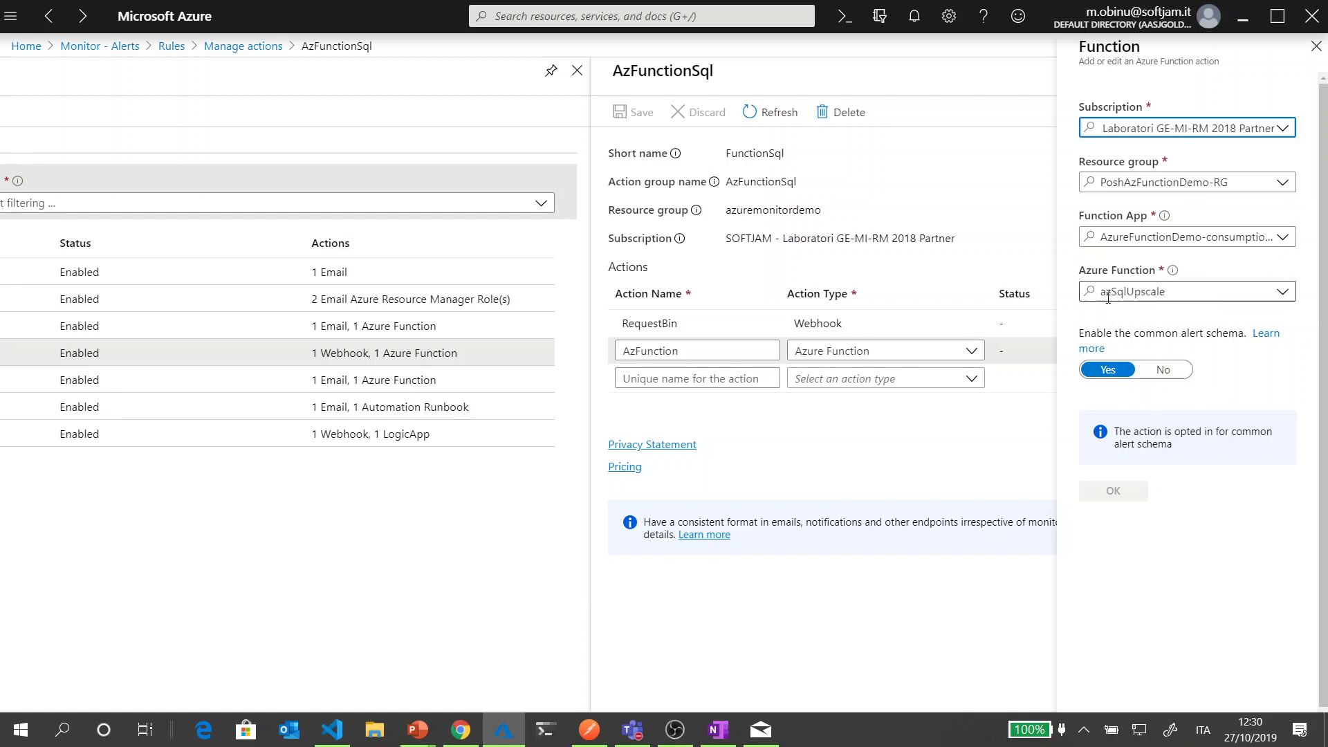
click(1316, 47)
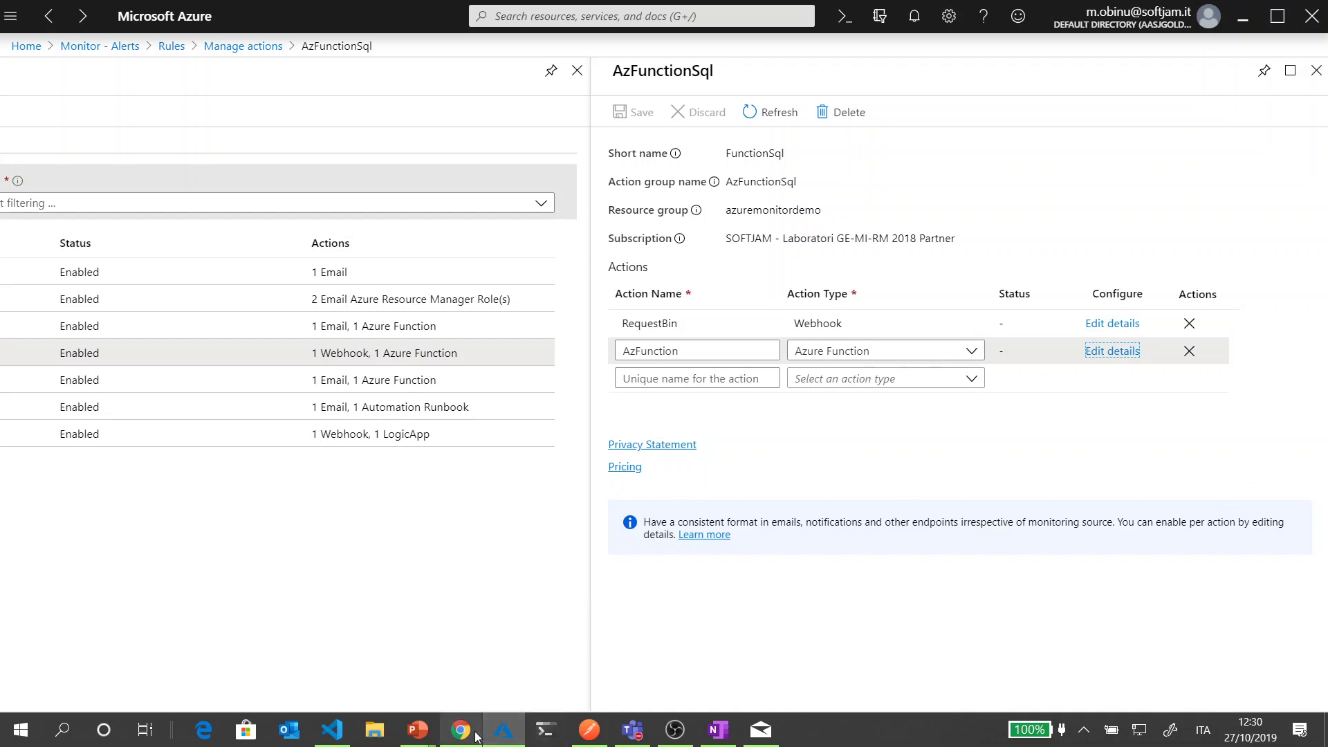
Switch to Visual Studio Code, collapse the restartVM-EventGrid folder, and open azSqlUpscale's function.json to examine its bindings.
click(332, 730)
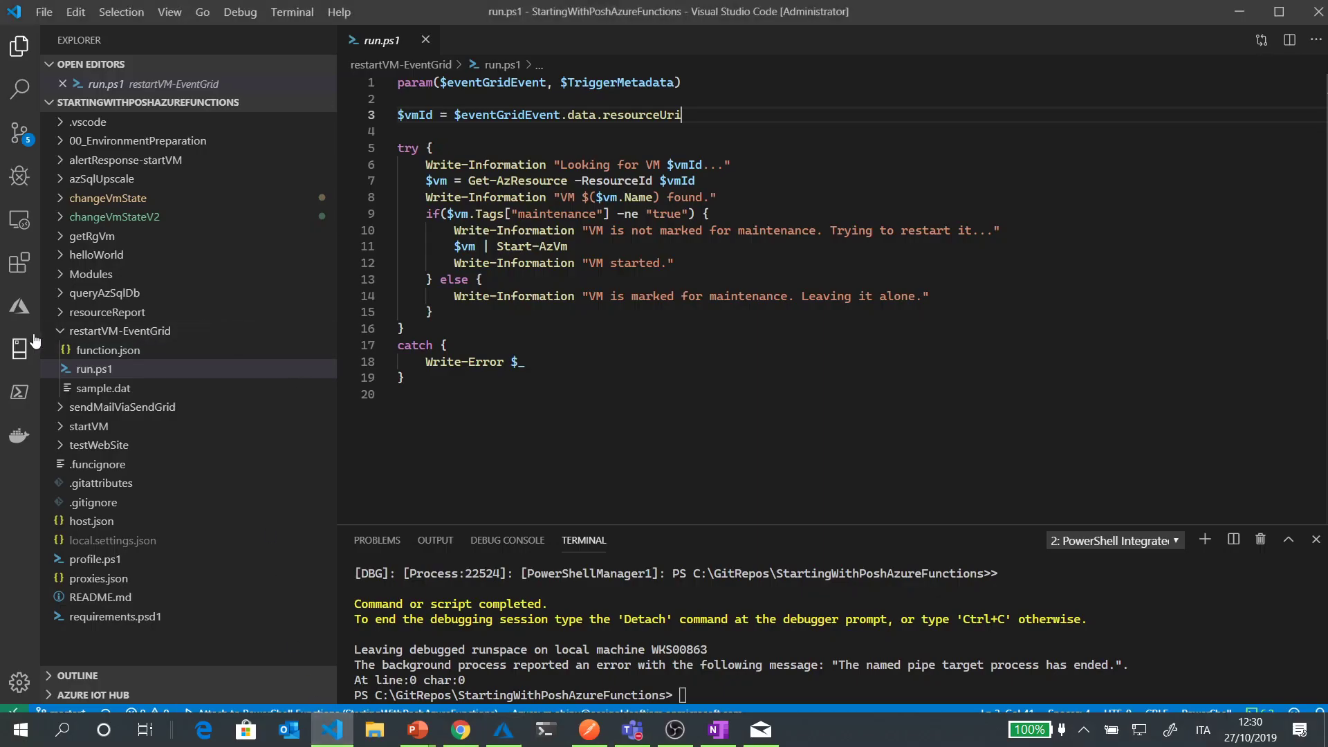
click(55, 332)
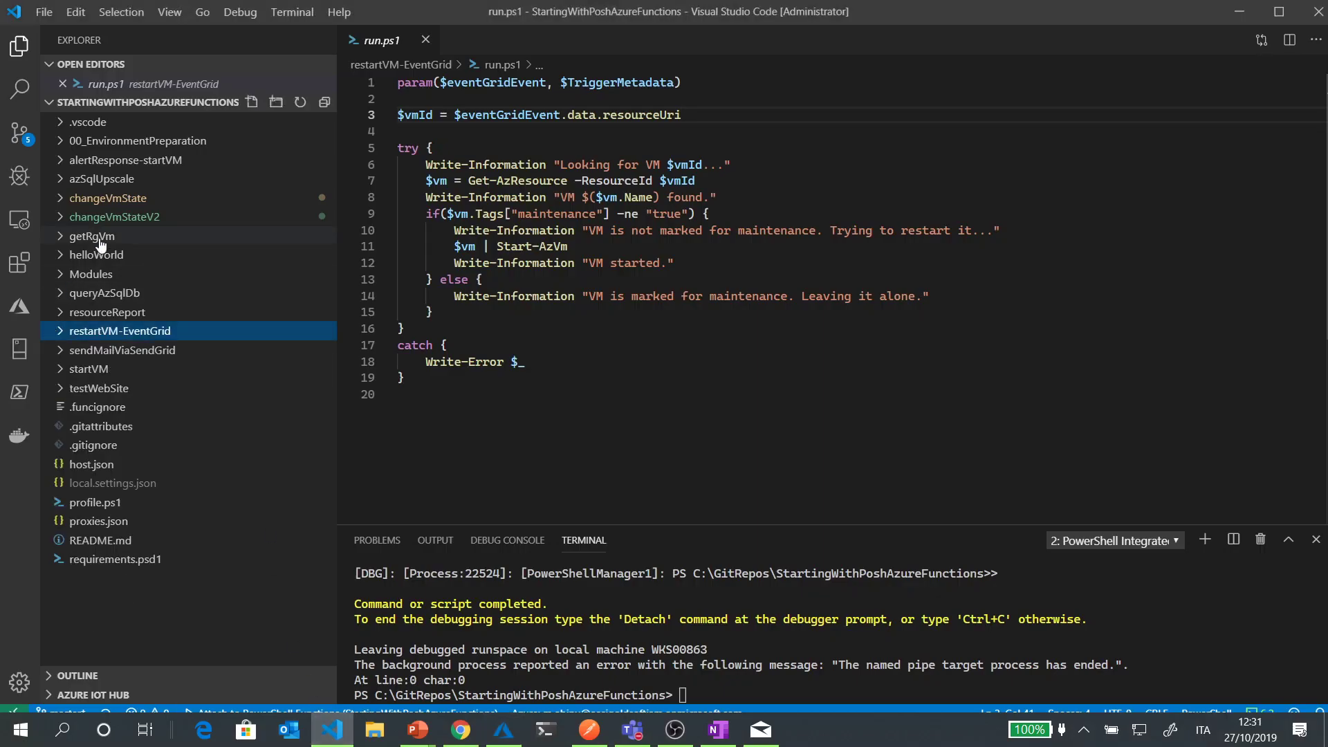
click(110, 182)
click(118, 199)
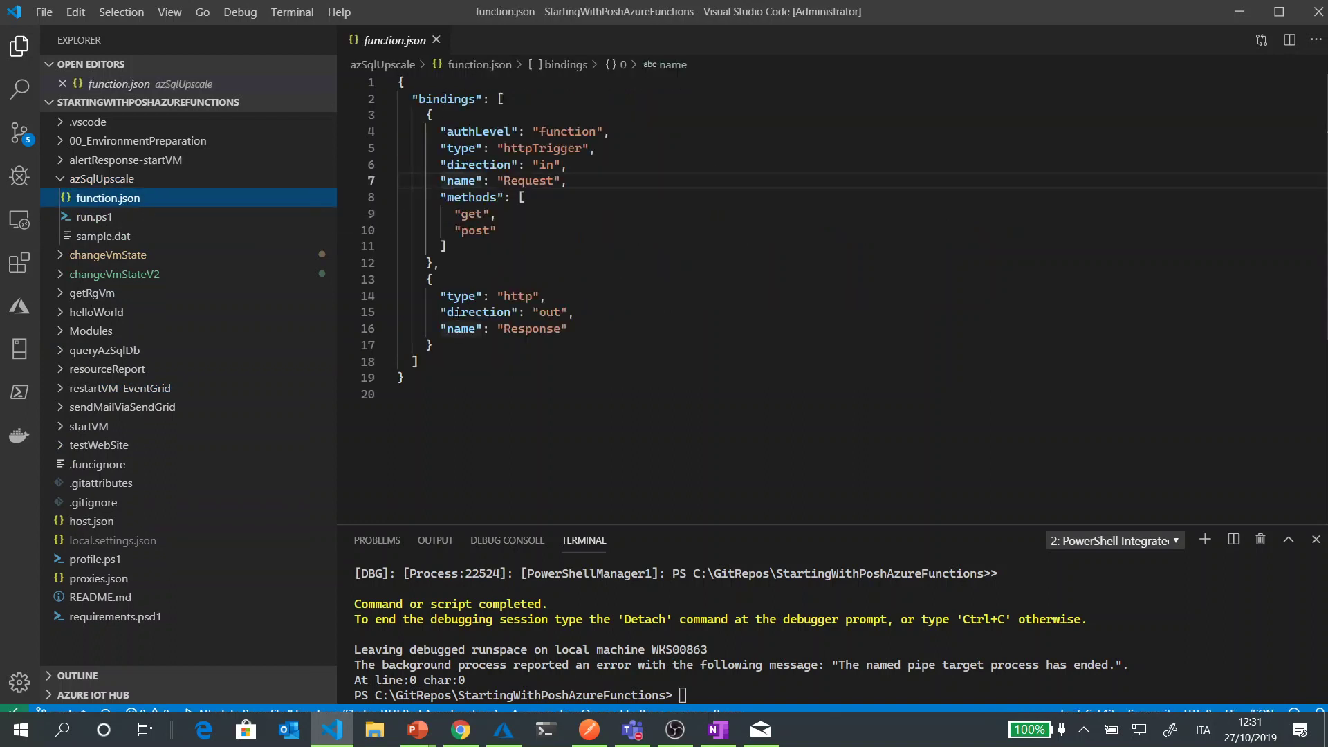
Open azSqlUpscale's run.ps1 and look through the whole script, ending at the $alert request-body check.
click(94, 216)
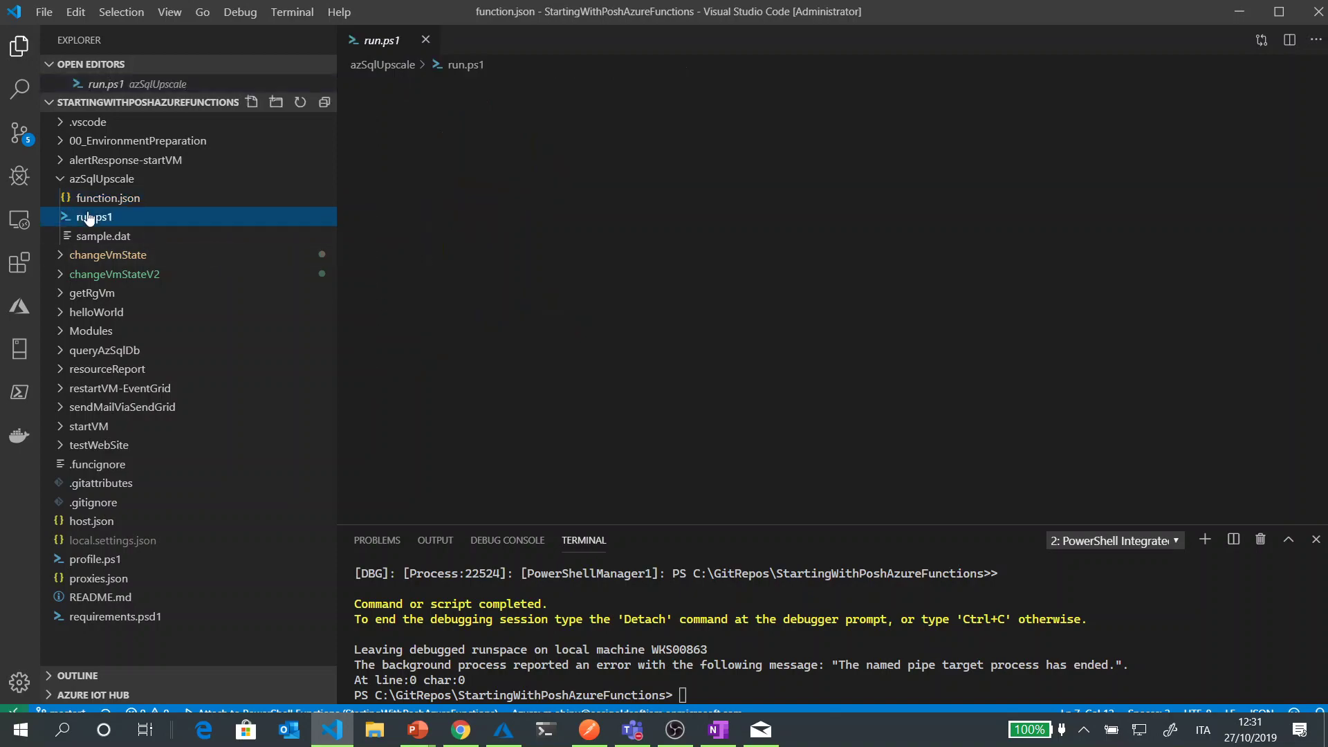
scroll(620, 235, down, 2)
scroll(619, 236, down, 13)
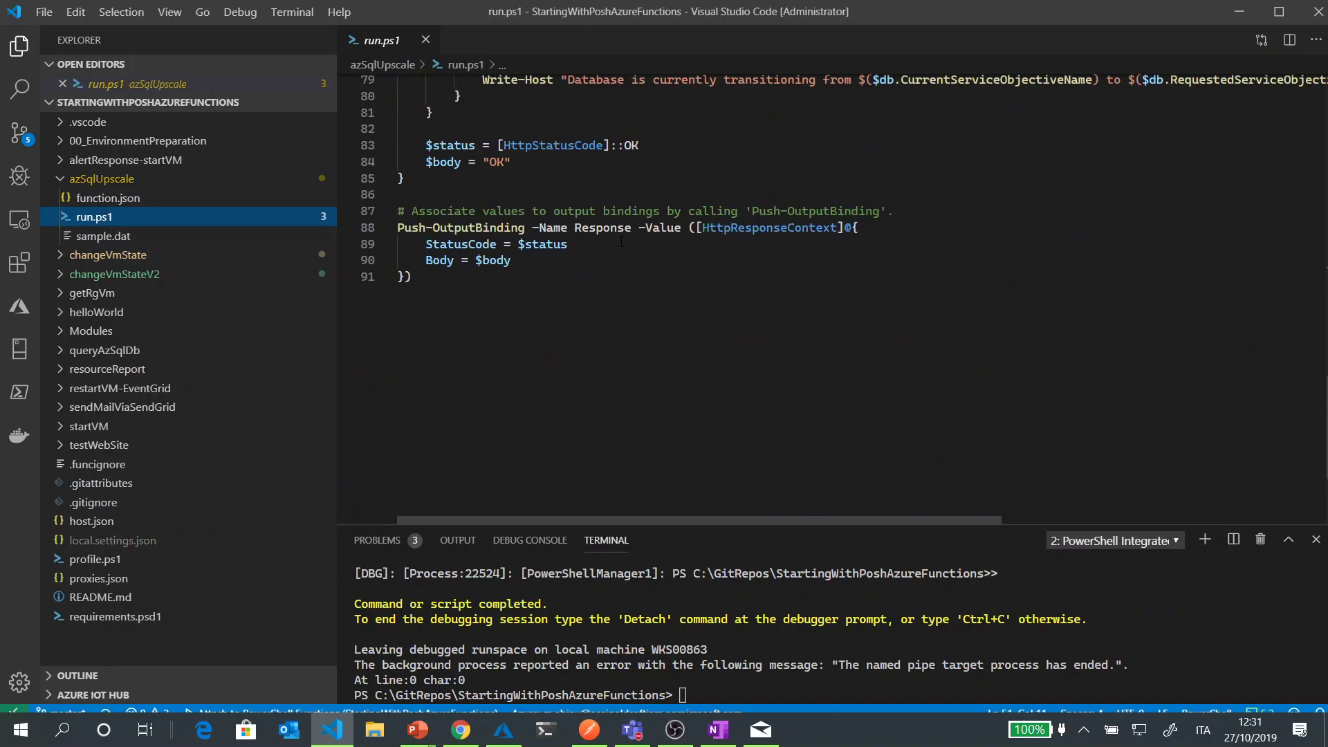
scroll(622, 241, up, 10)
scroll(622, 241, up, 19)
scroll(622, 242, down, 15)
scroll(621, 242, down, 4)
scroll(621, 242, up, 2)
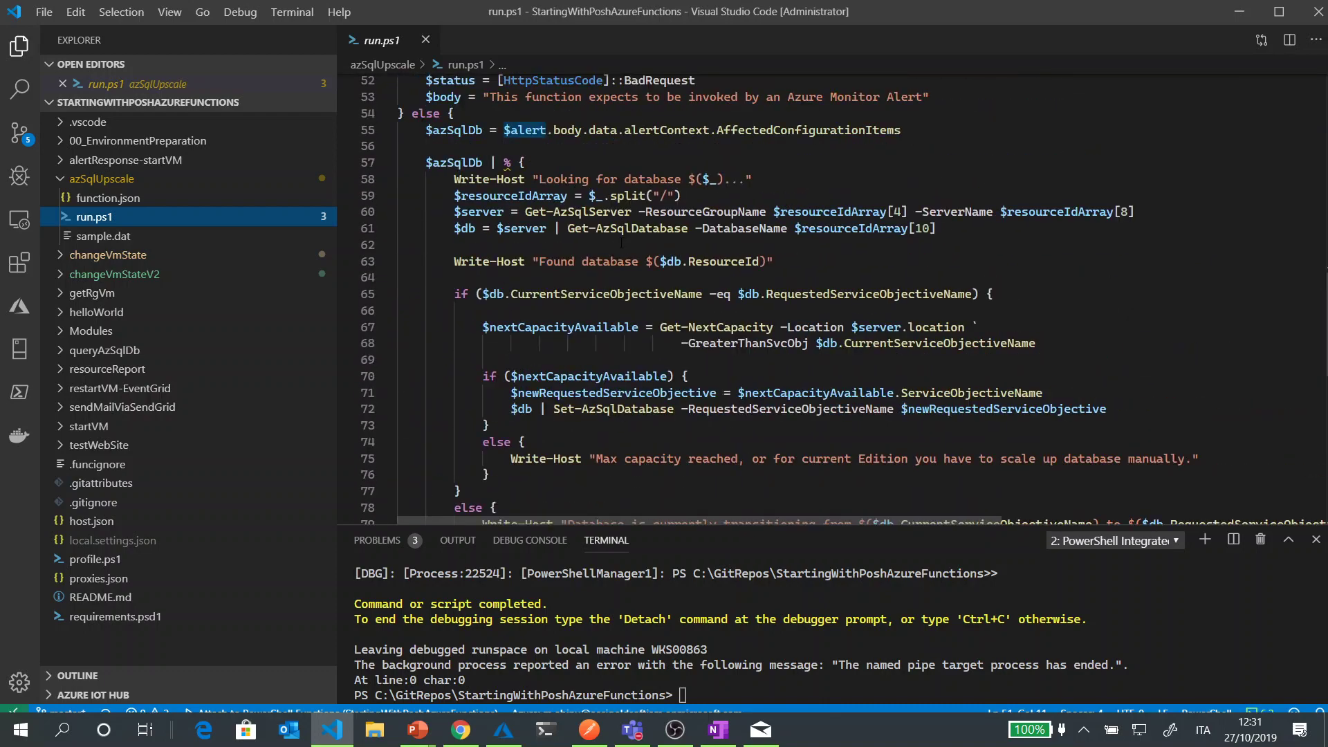
scroll(621, 242, up, 2)
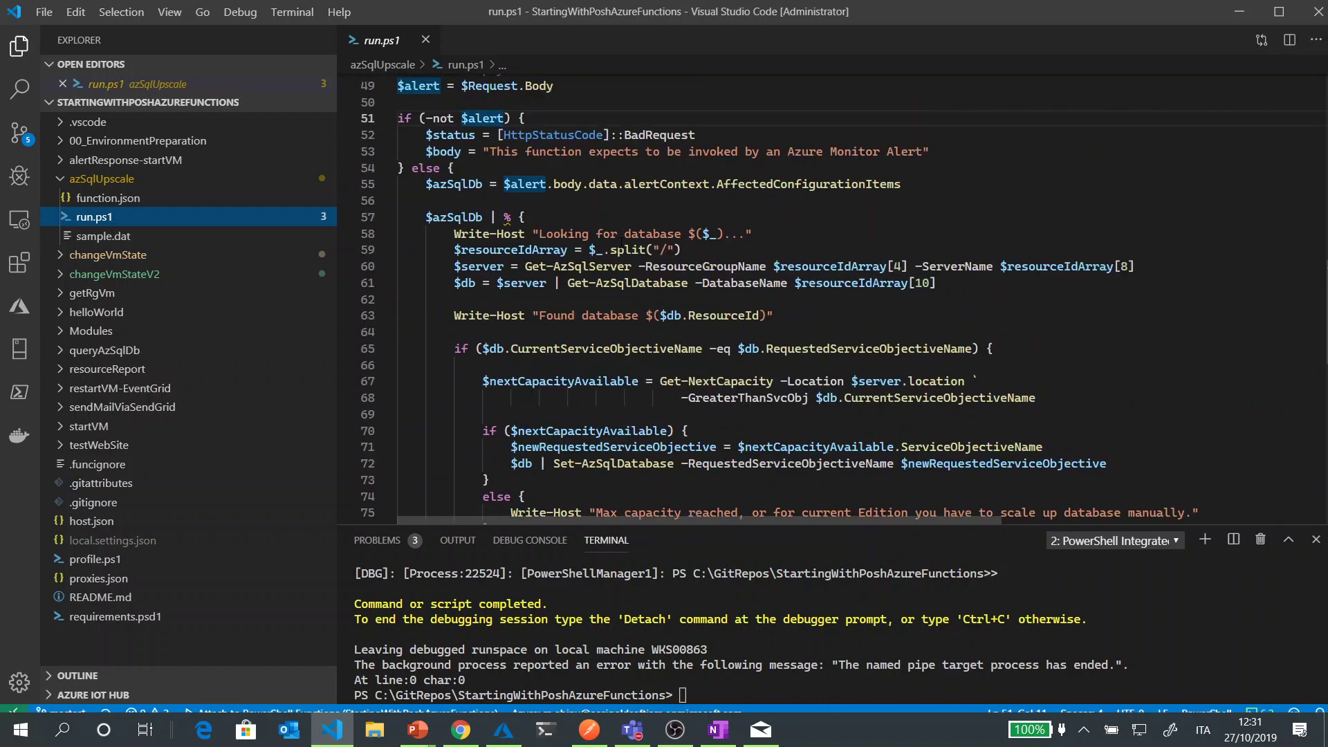
Highlight the $azSqlDb assignment from the alert context in run.ps1 and examine the database scale-up logic through the response output binding.
drag(427, 184, 958, 189)
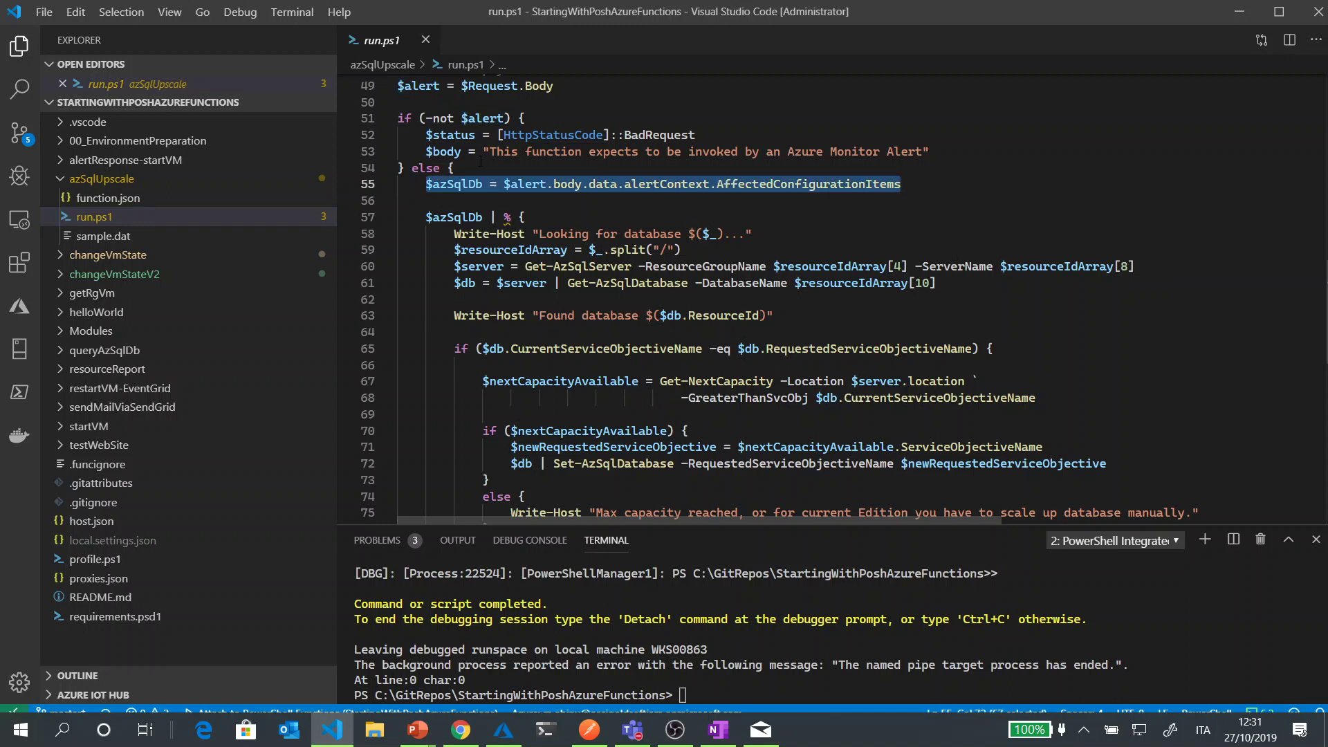
click(470, 184)
scroll(470, 185, down, 1)
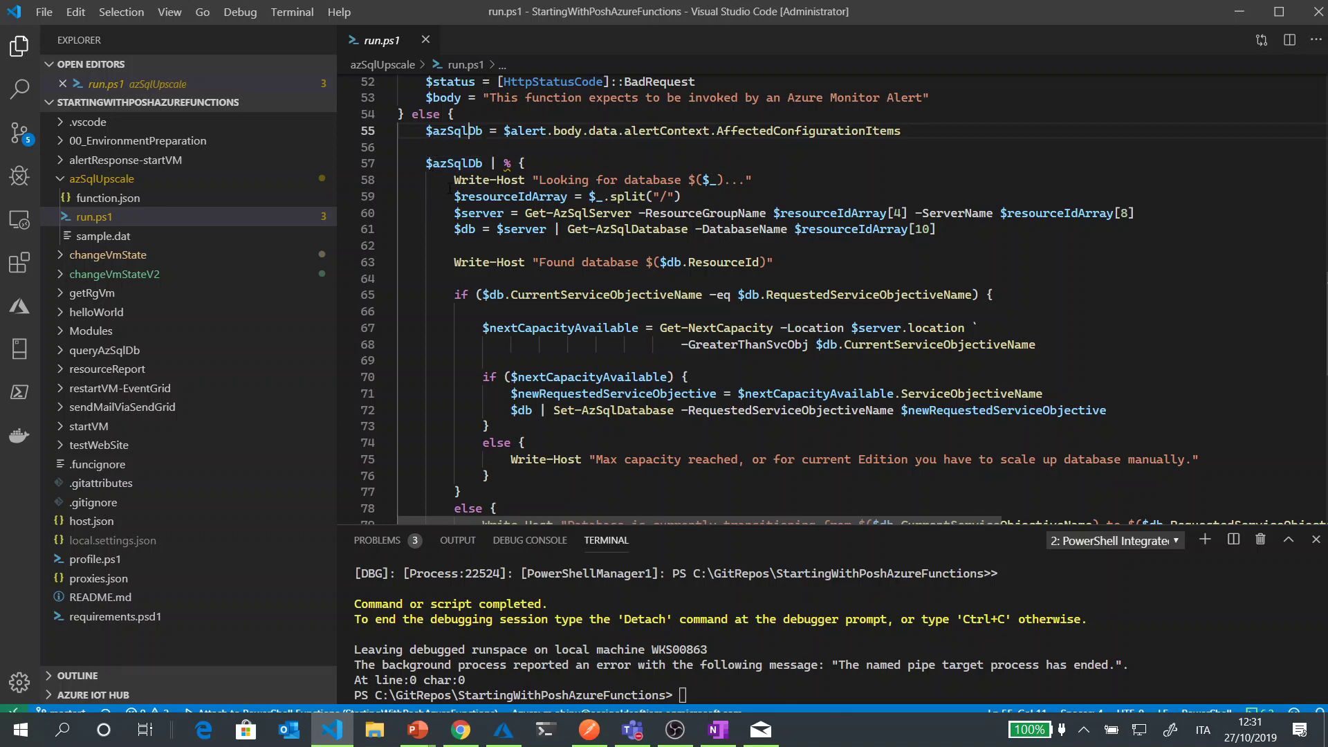
scroll(460, 199, down, 2)
scroll(450, 224, up, 1)
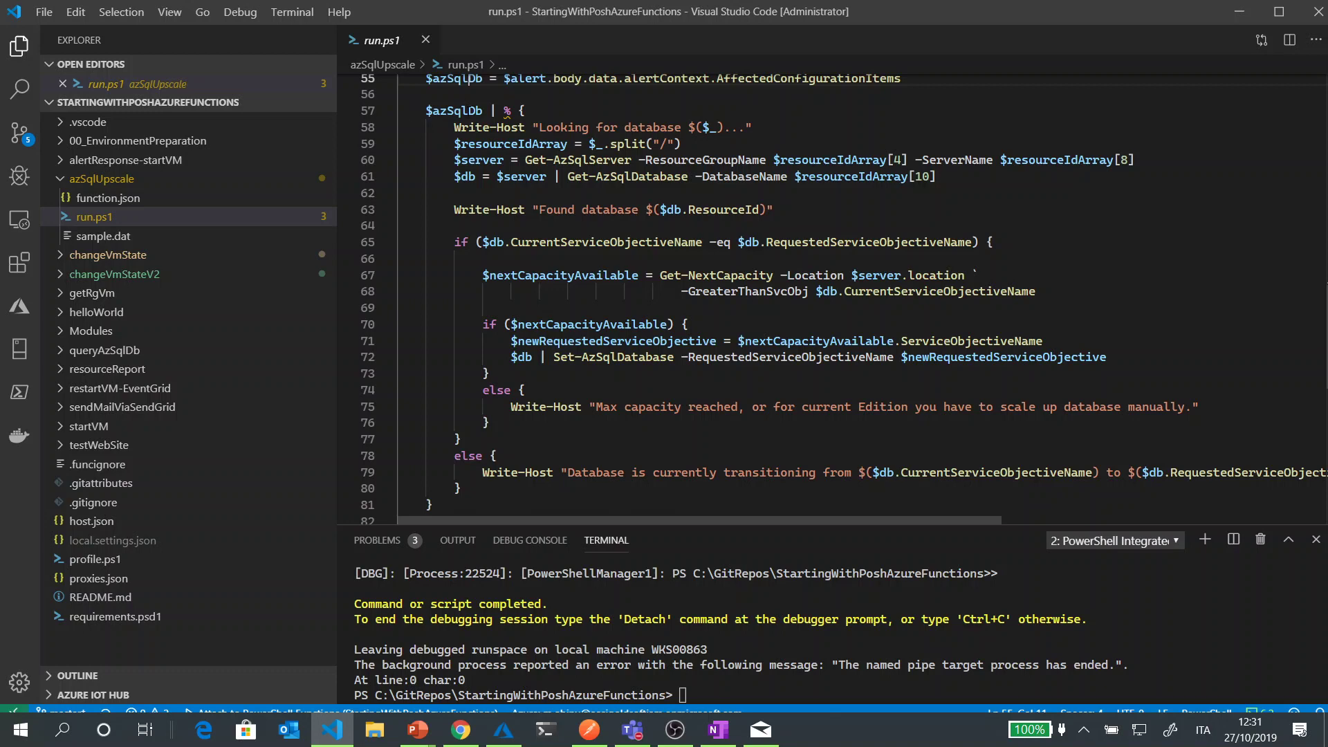
scroll(582, 206, down, 3)
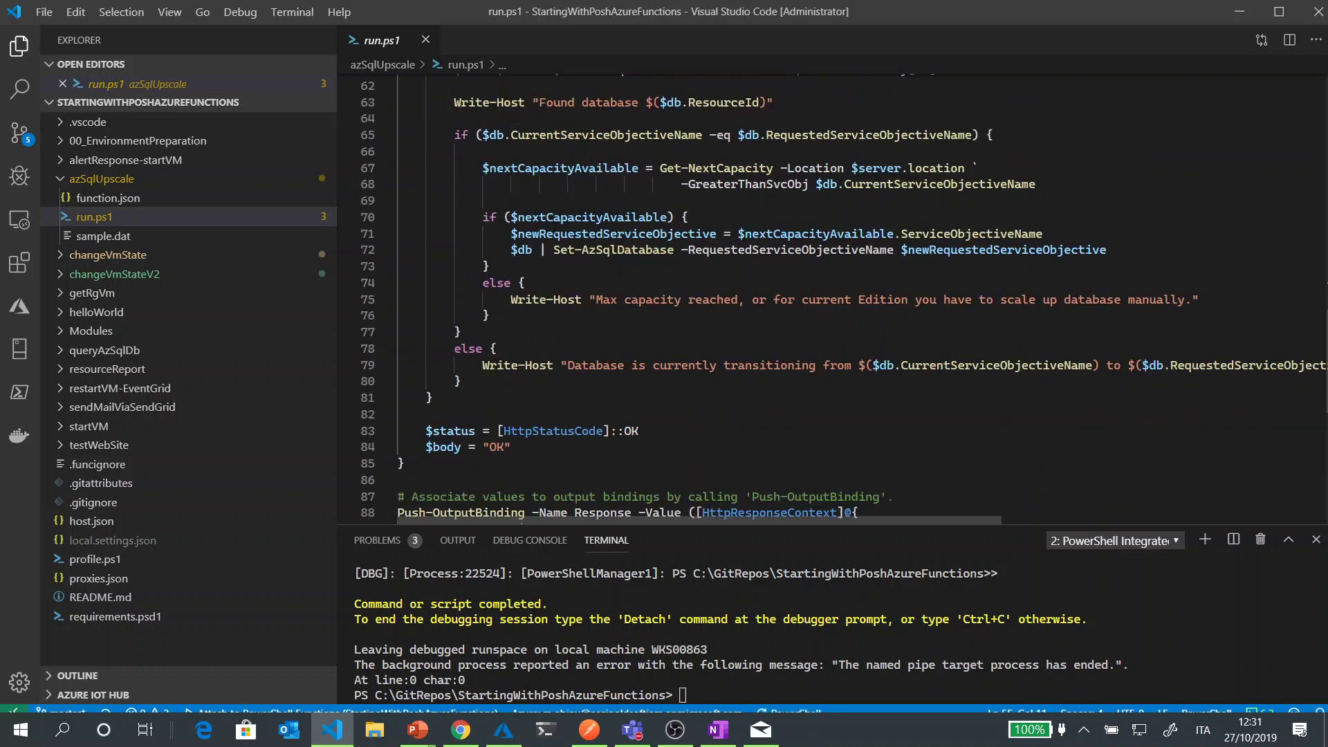
scroll(545, 274, down, 3)
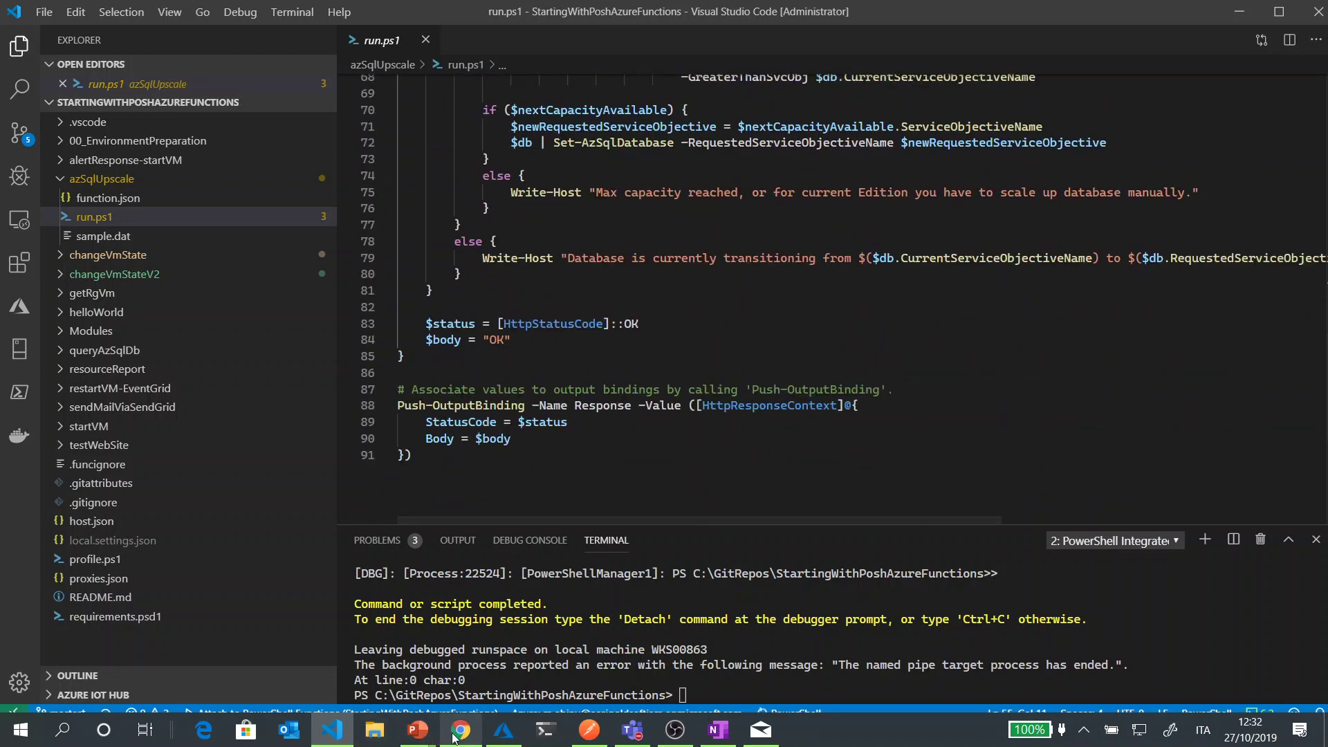
Switch to the PowerPoint presentation's Azure portal demo and open the pricing tier configuration of the SQL database DemoDB.
click(417, 730)
click(505, 661)
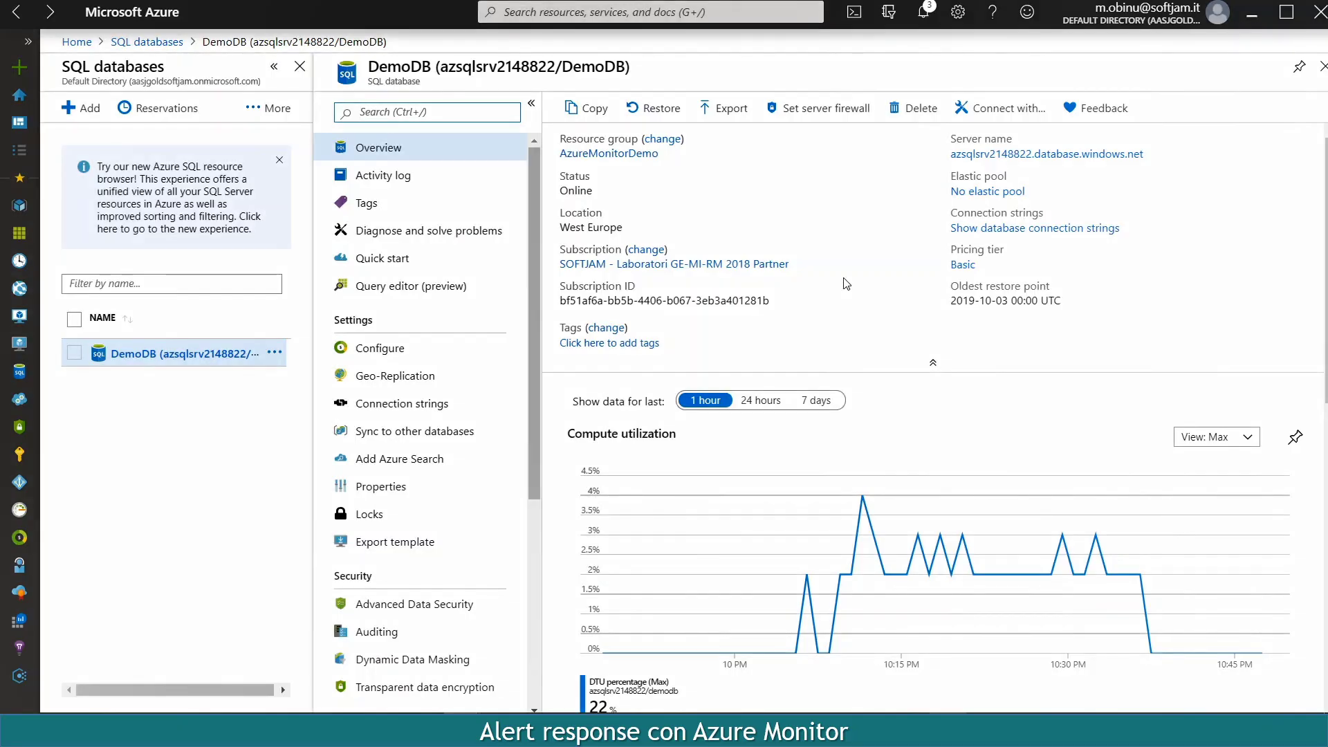
click(955, 265)
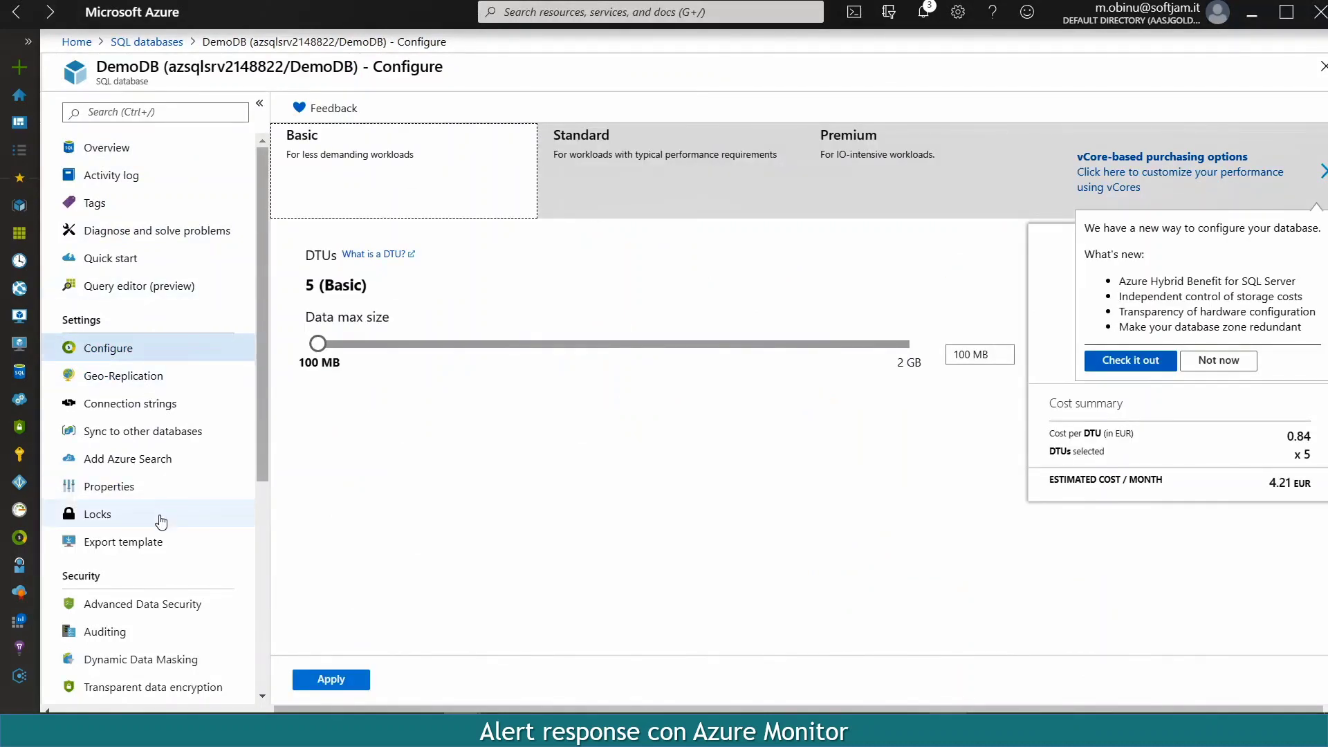
Chart DemoDB's DTU percentage metric and zoom the chart into the most recent activity of the last 24 hours.
scroll(159, 526, down, 5)
click(143, 567)
click(713, 364)
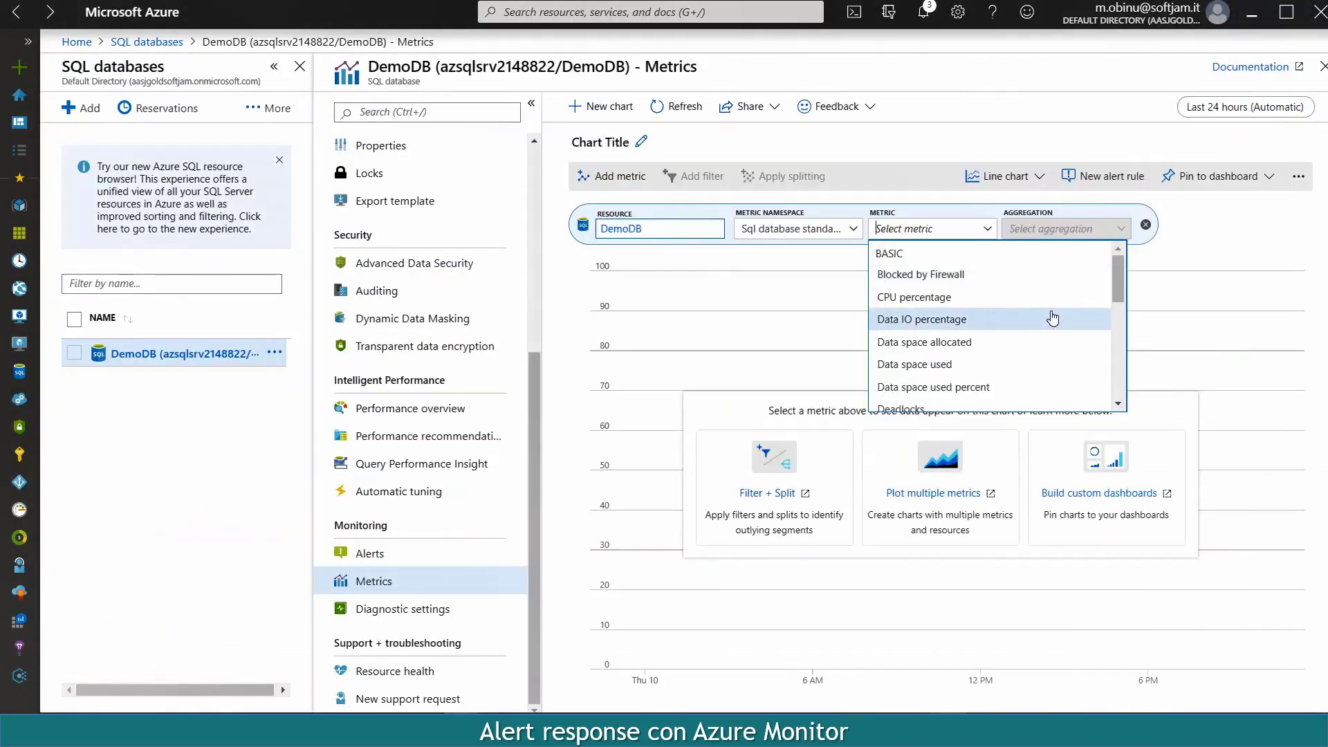
scroll(1022, 342, down, 3)
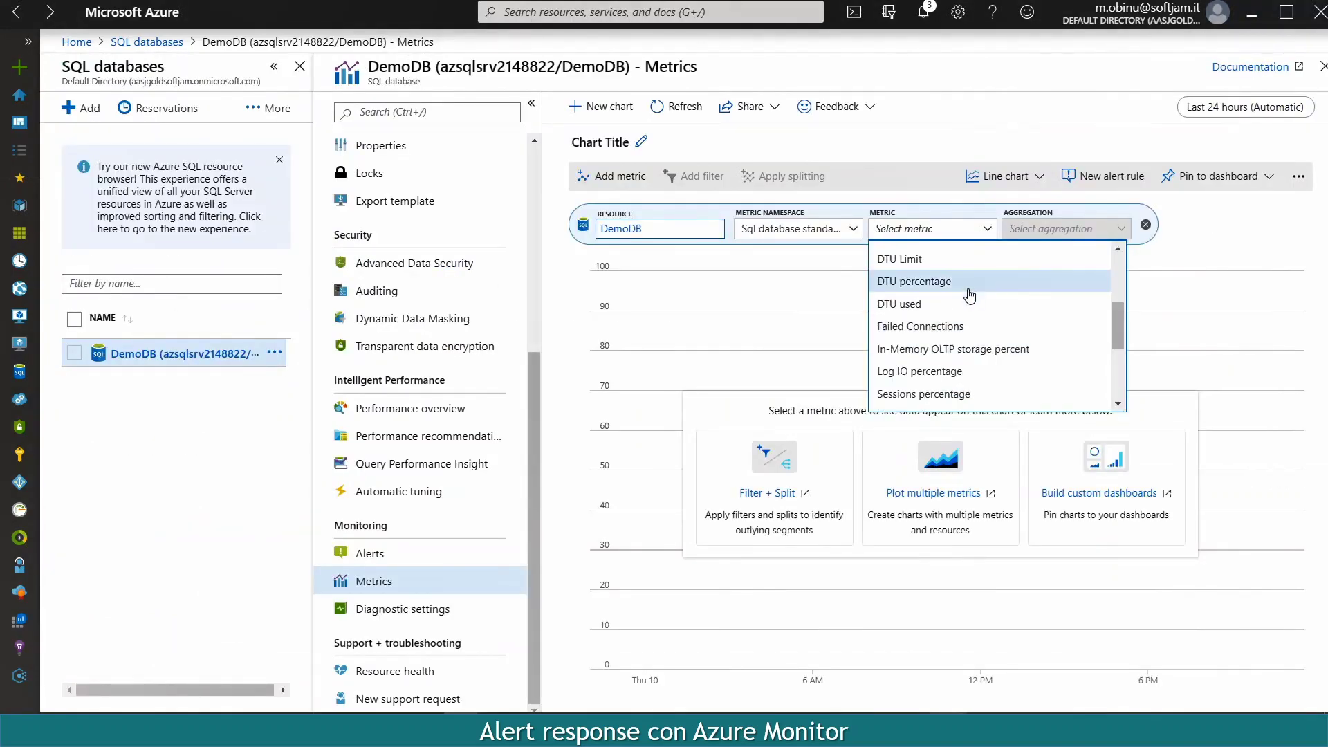
click(969, 291)
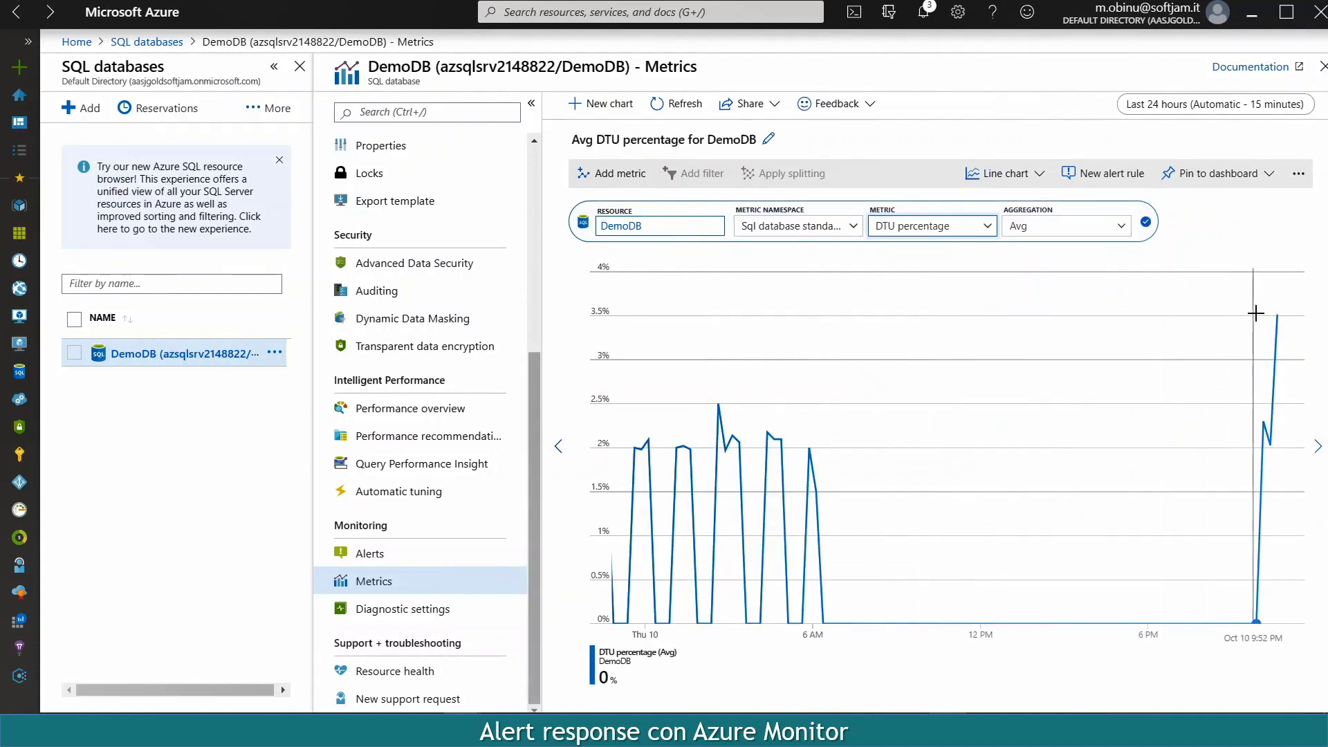
mouse_move(1194, 304)
mouse_down()
mouse_move(1321, 304)
mouse_move(1299, 304)
mouse_up()
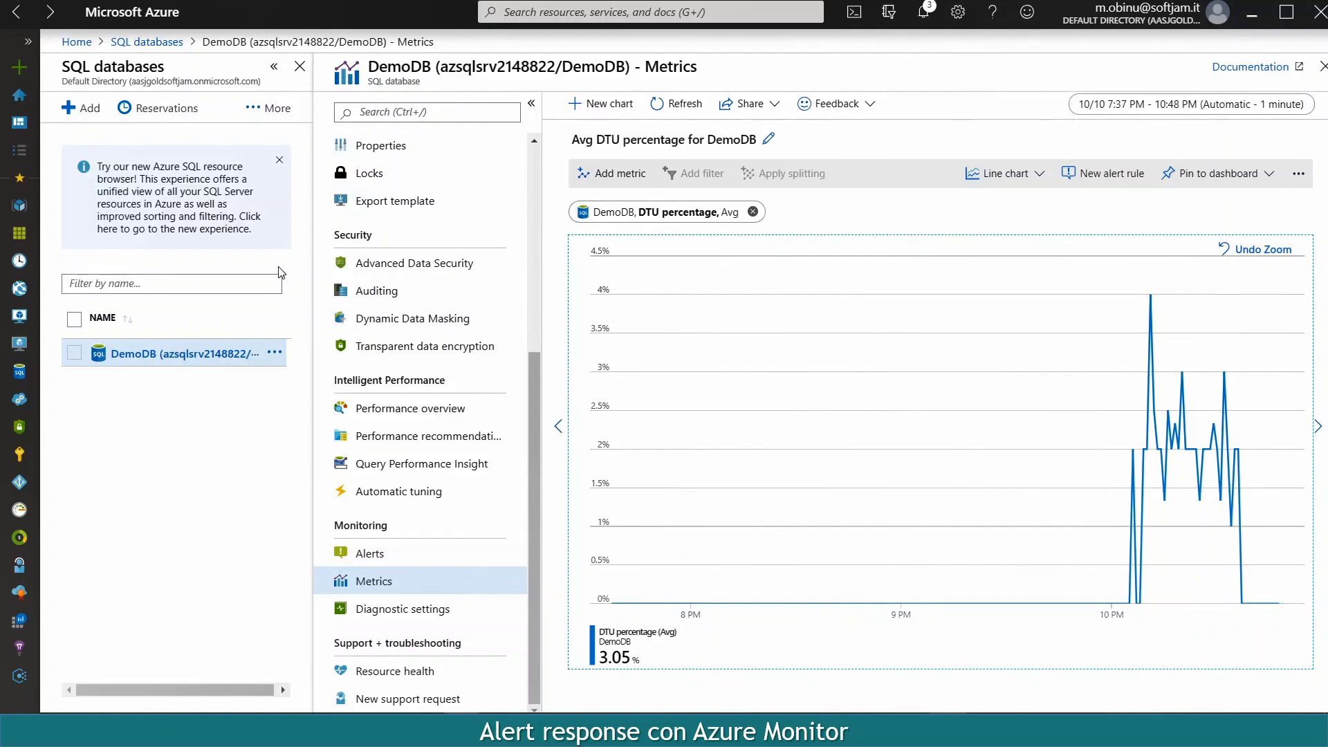
Check the SQL workload in the Demo-WINVM1 remote session, minimize it, and reopen DemoDB's overview from SQL databases to examine its pricing tier.
key(alt+Tab)
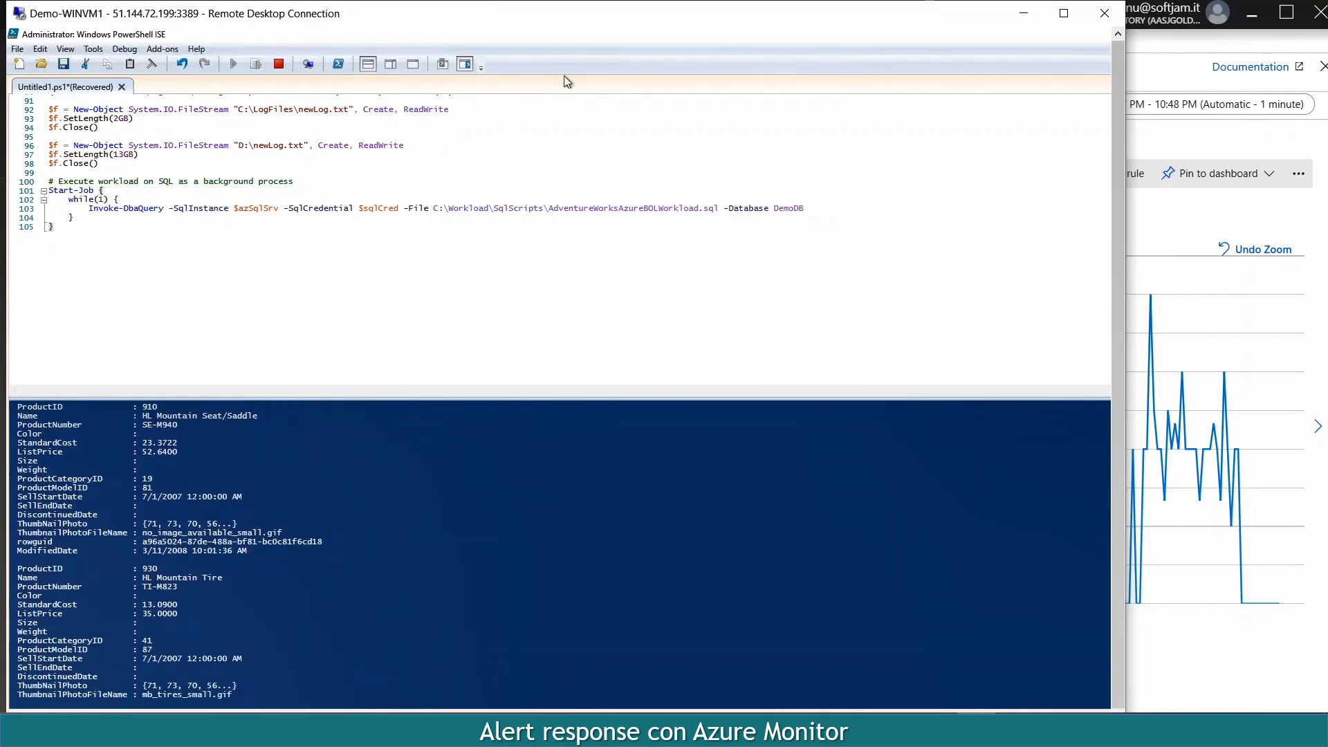
click(1025, 16)
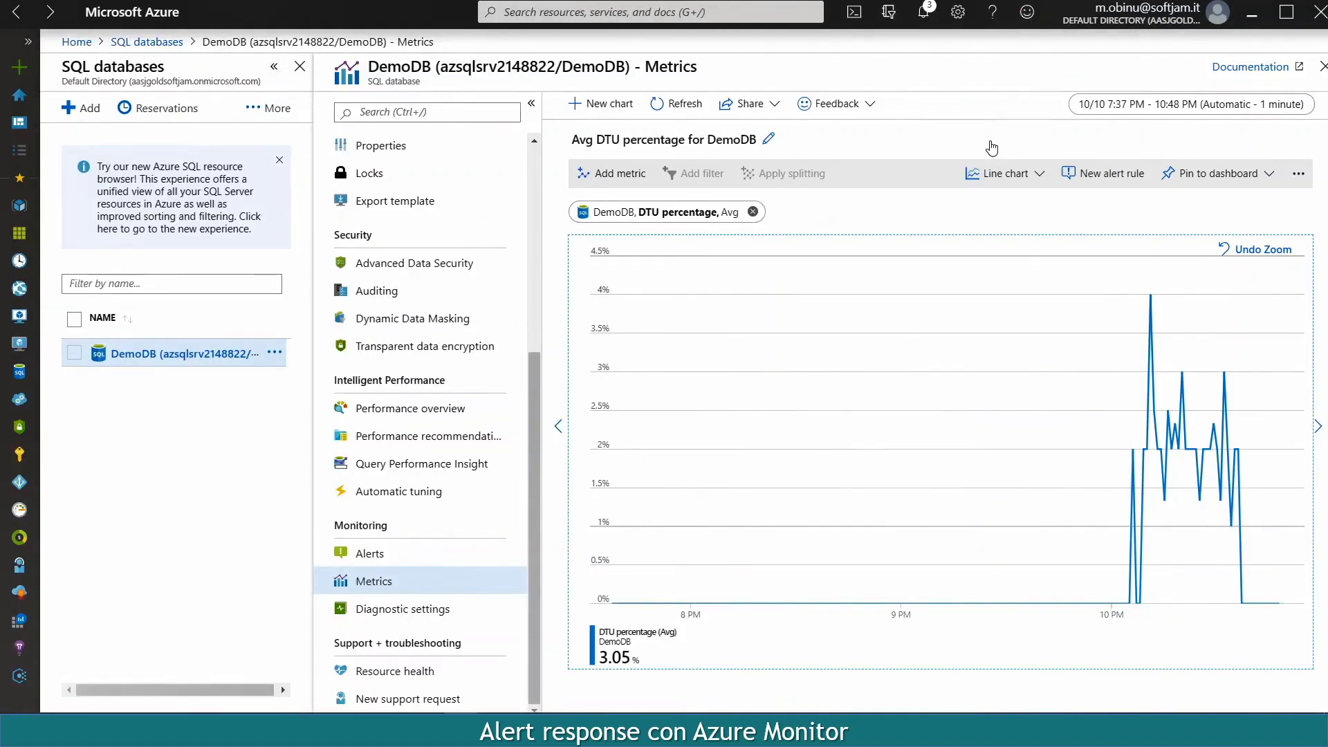
click(165, 42)
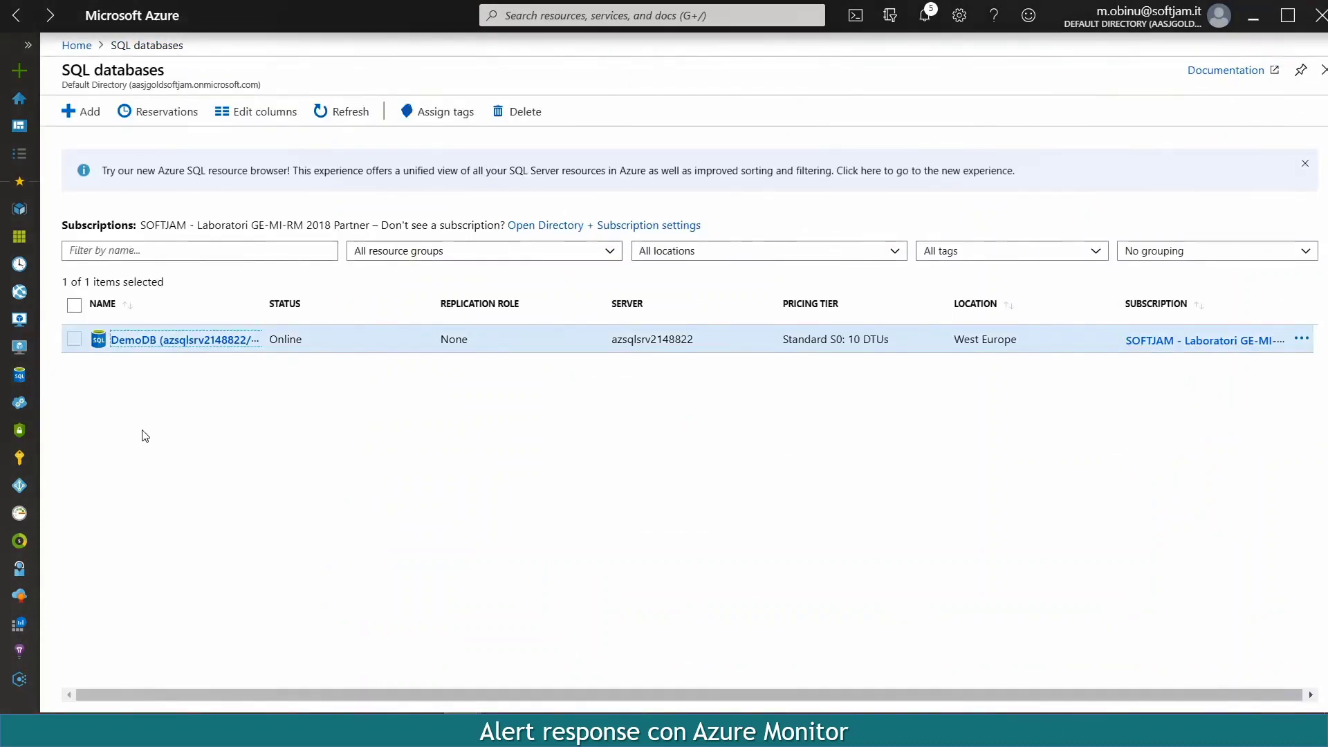
click(177, 340)
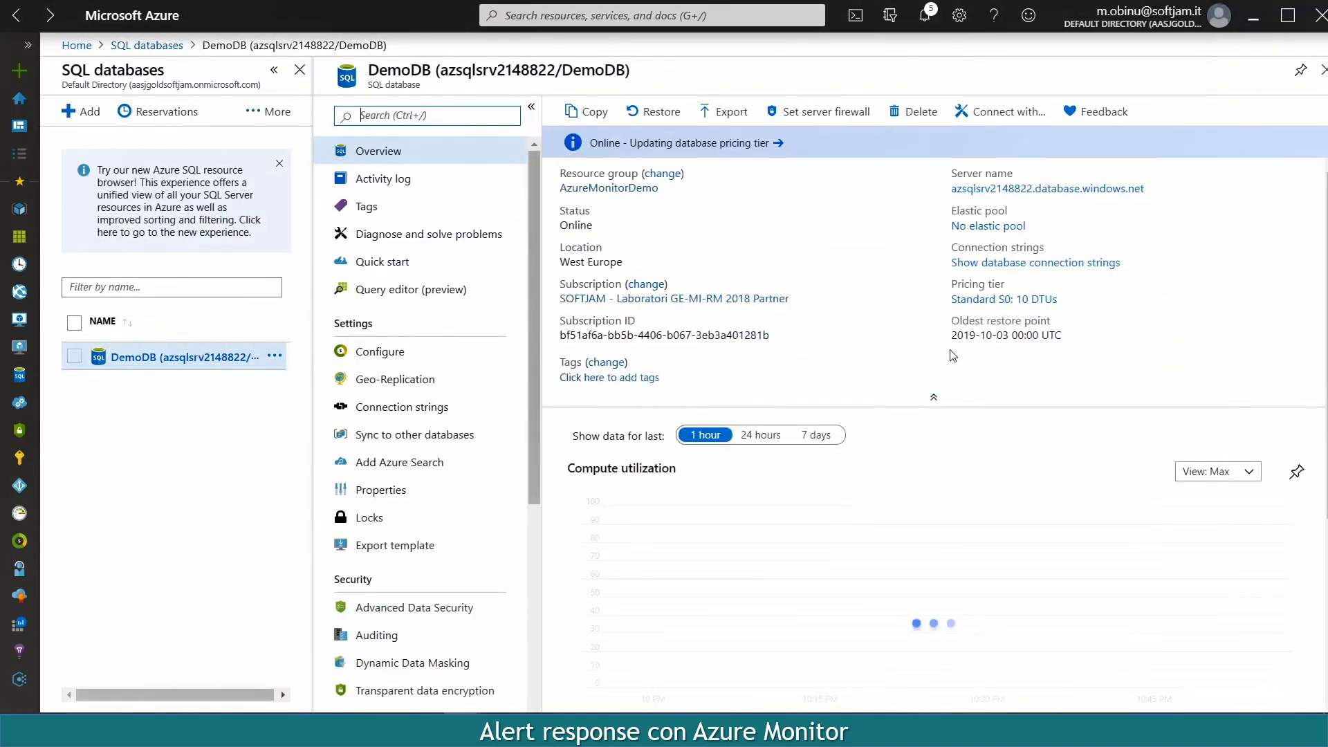
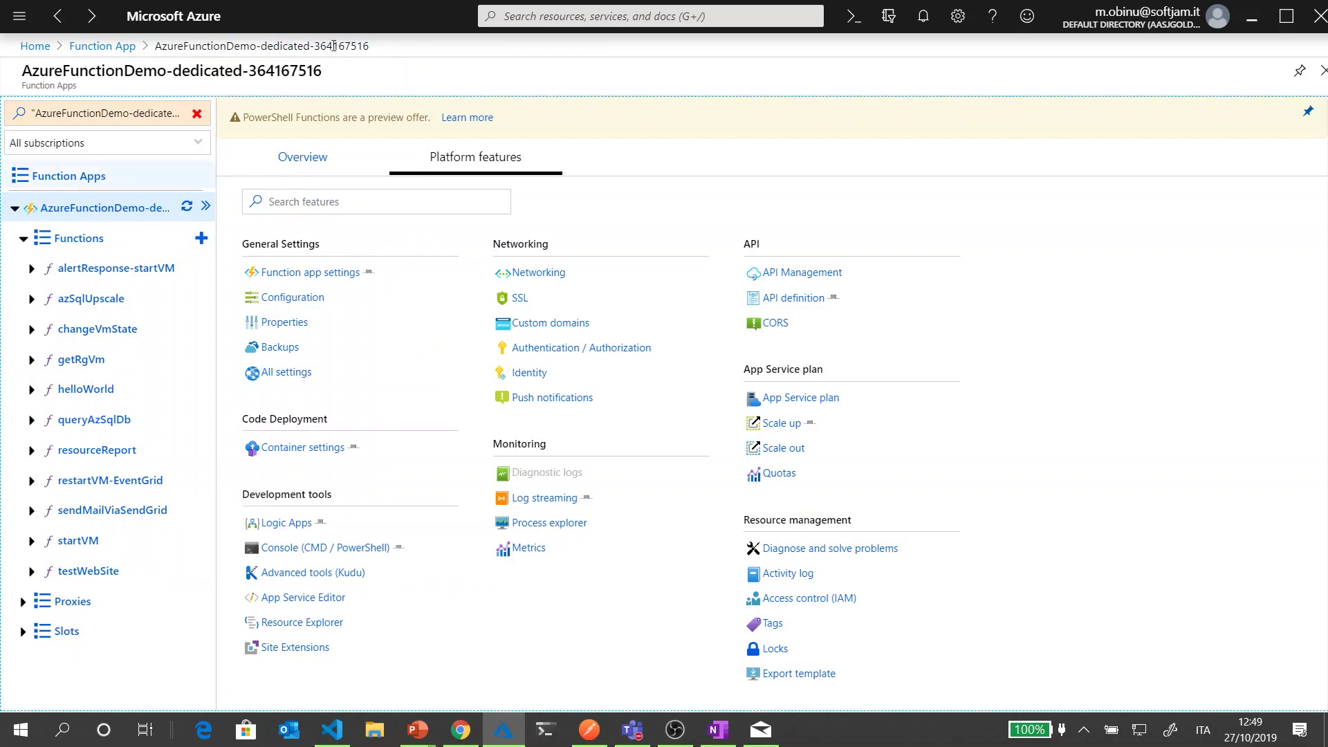
Find the Logic Apps service in the Azure portal and open DemoLogicApp in the designer.
click(552, 13)
text(logicv)
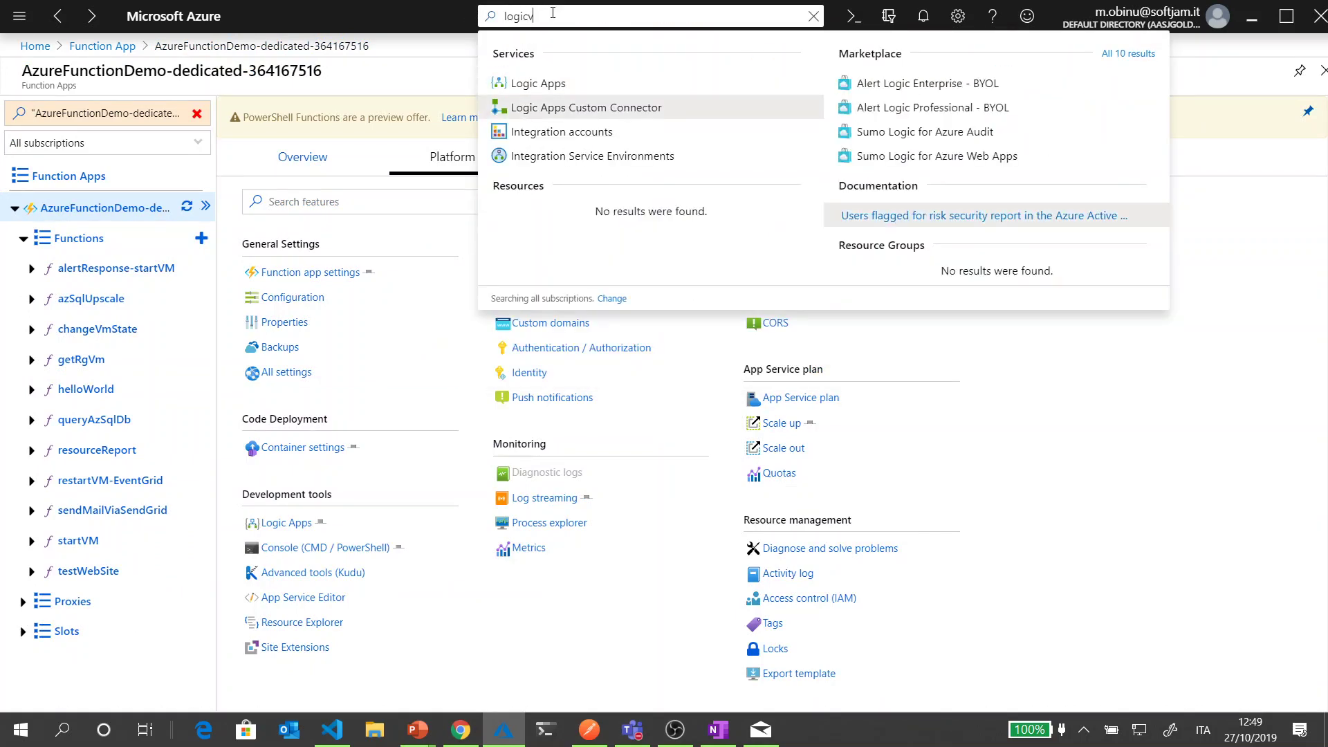
click(548, 87)
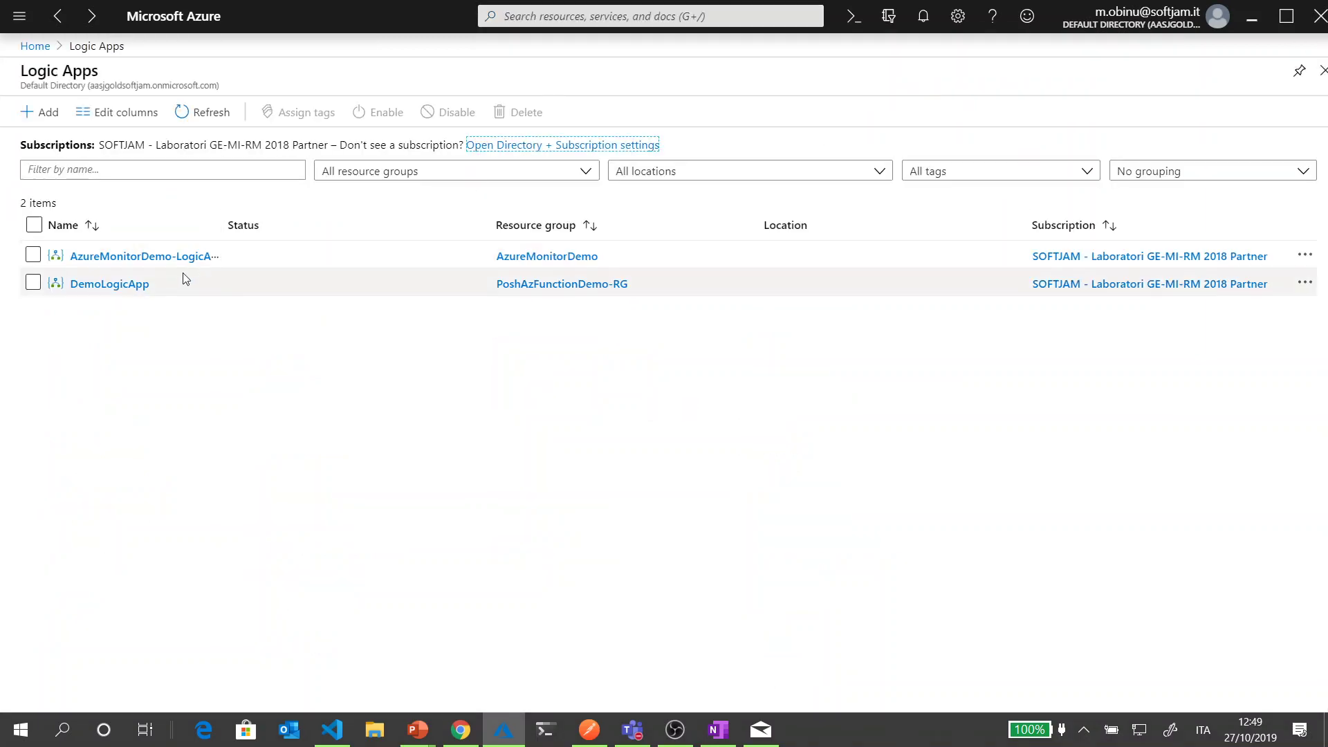
click(110, 288)
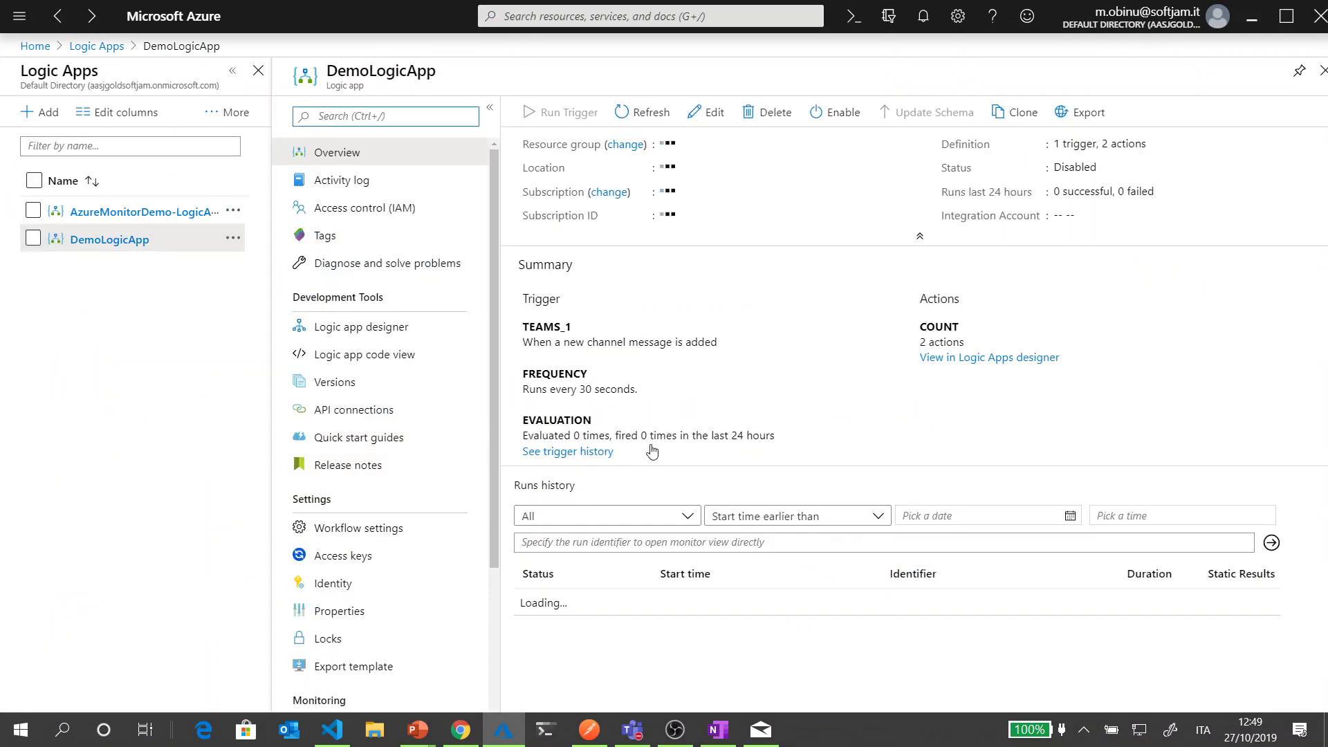
click(719, 112)
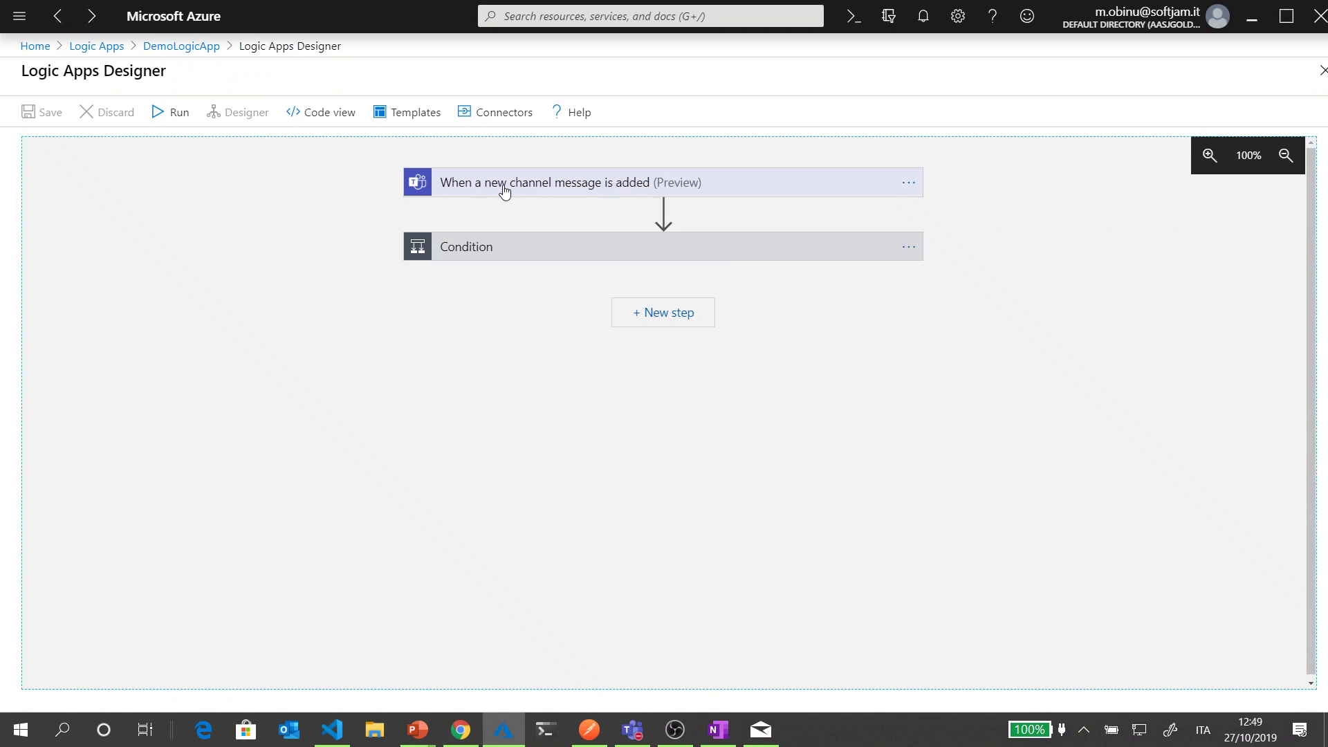
Expand the Condition and its getRgVm 2 action in the If true branch to examine the request body and authentication settings.
click(501, 259)
click(502, 259)
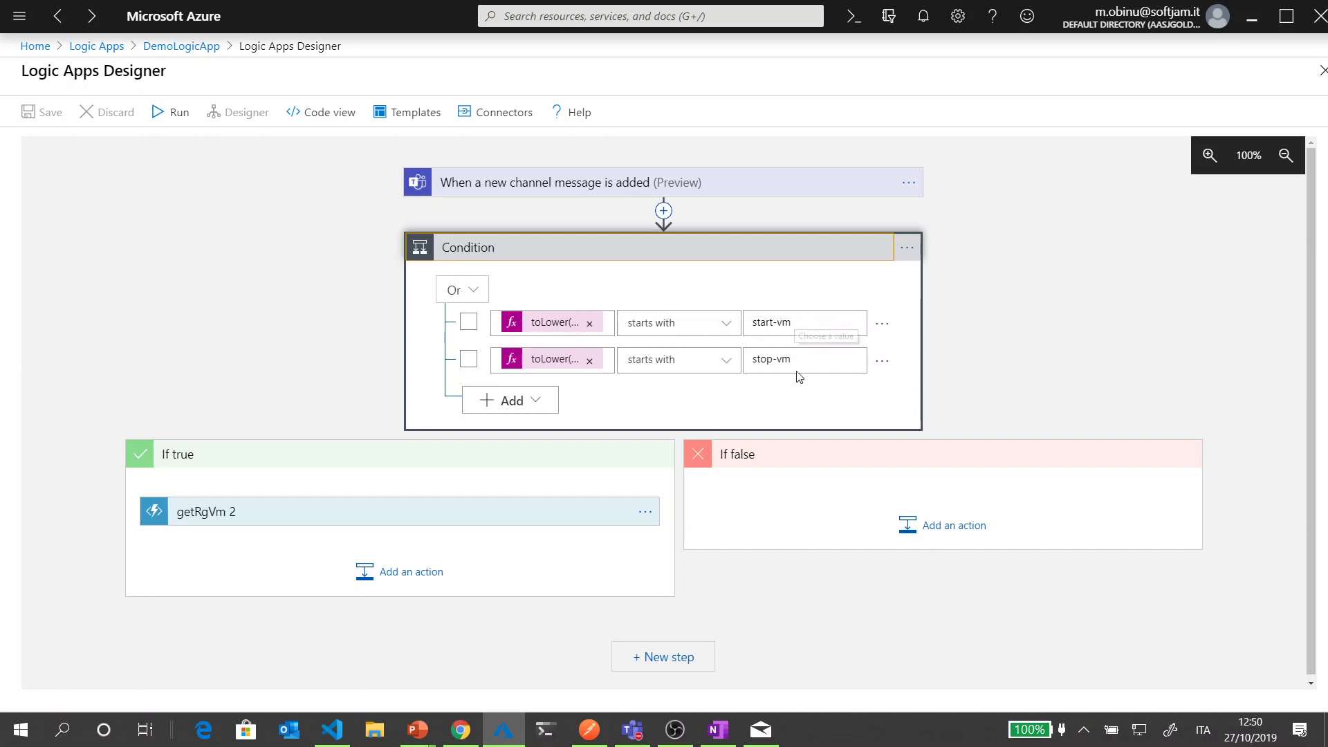
click(192, 513)
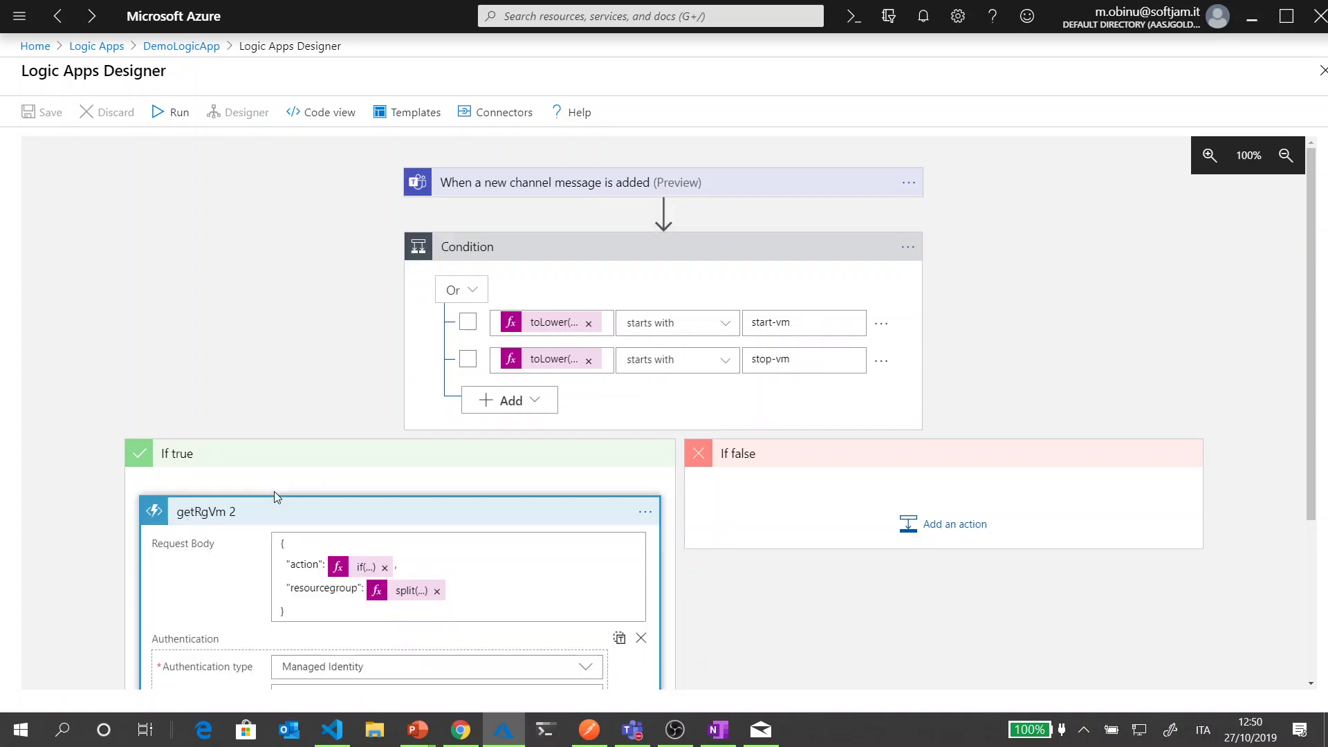
scroll(276, 442, down, 3)
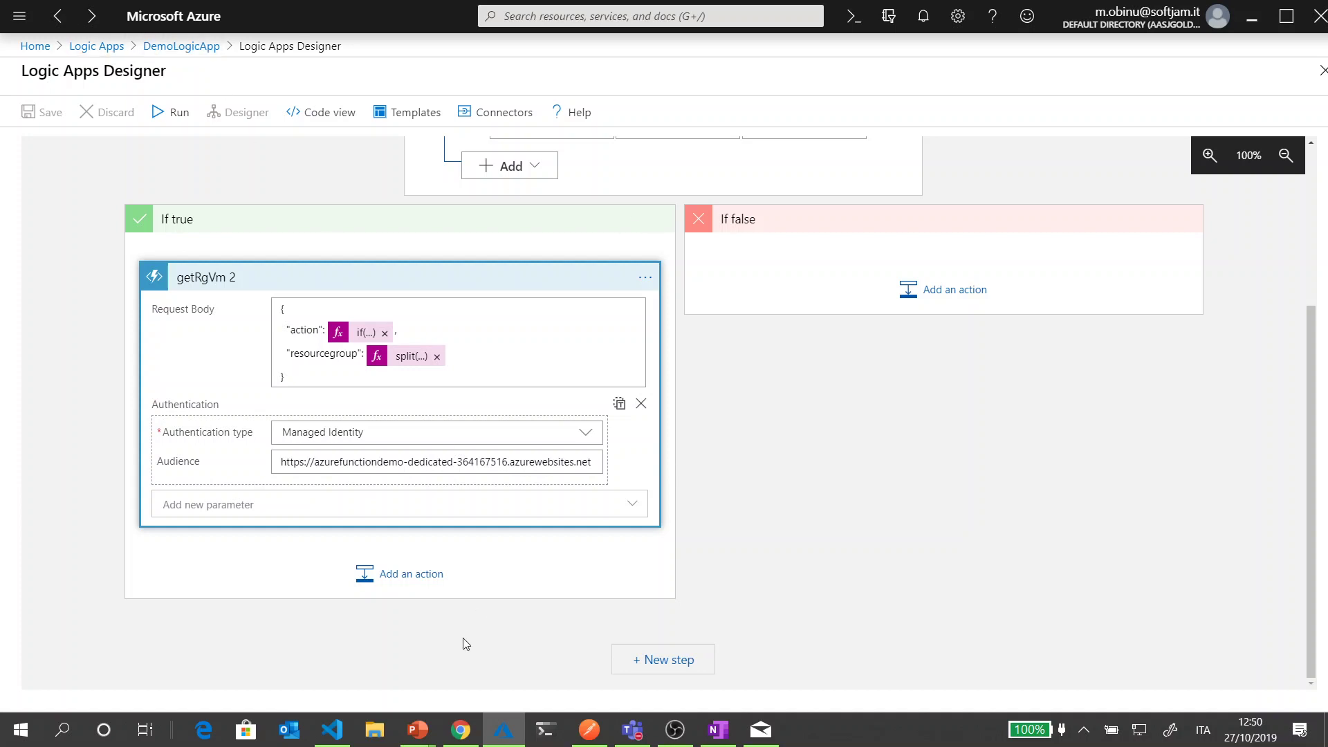
Switch to Visual Studio Code, examine the bindings in getRgVm's function.json, and highlight the queue name %storageQueueName%.
click(328, 741)
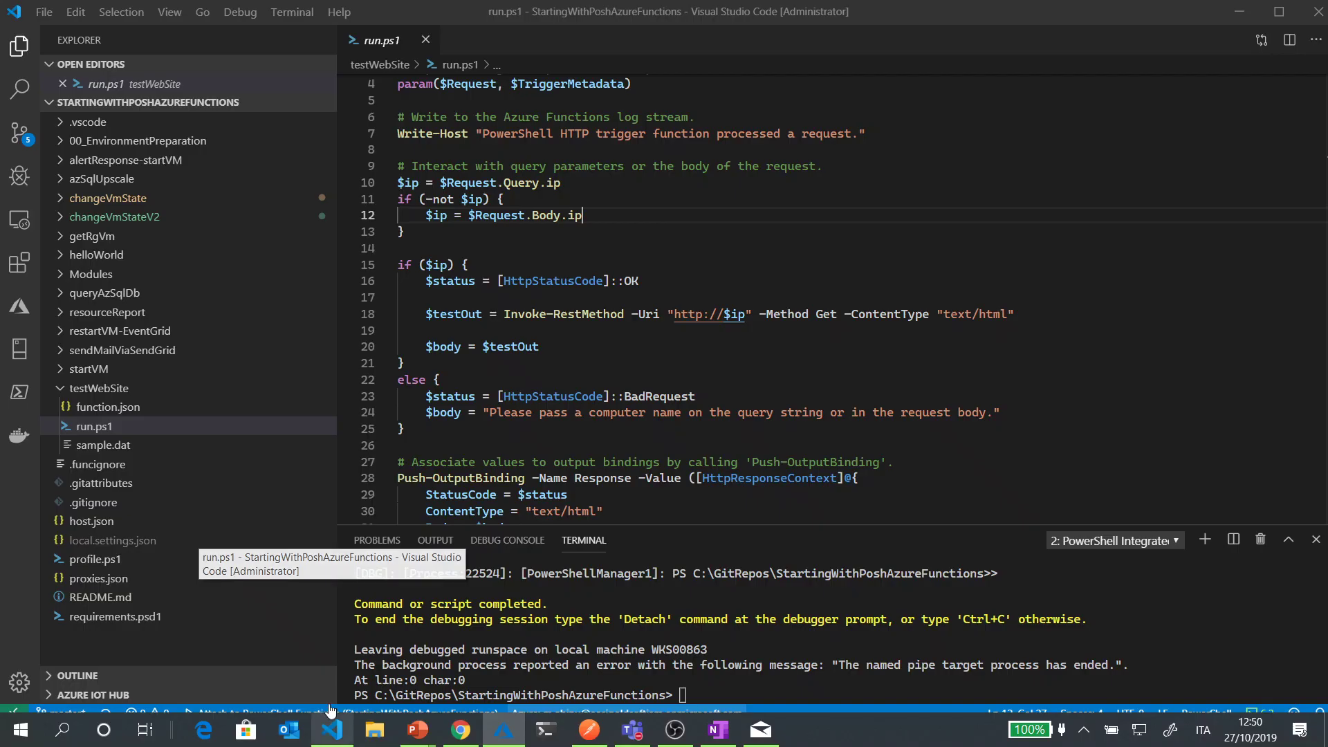
click(99, 240)
click(106, 257)
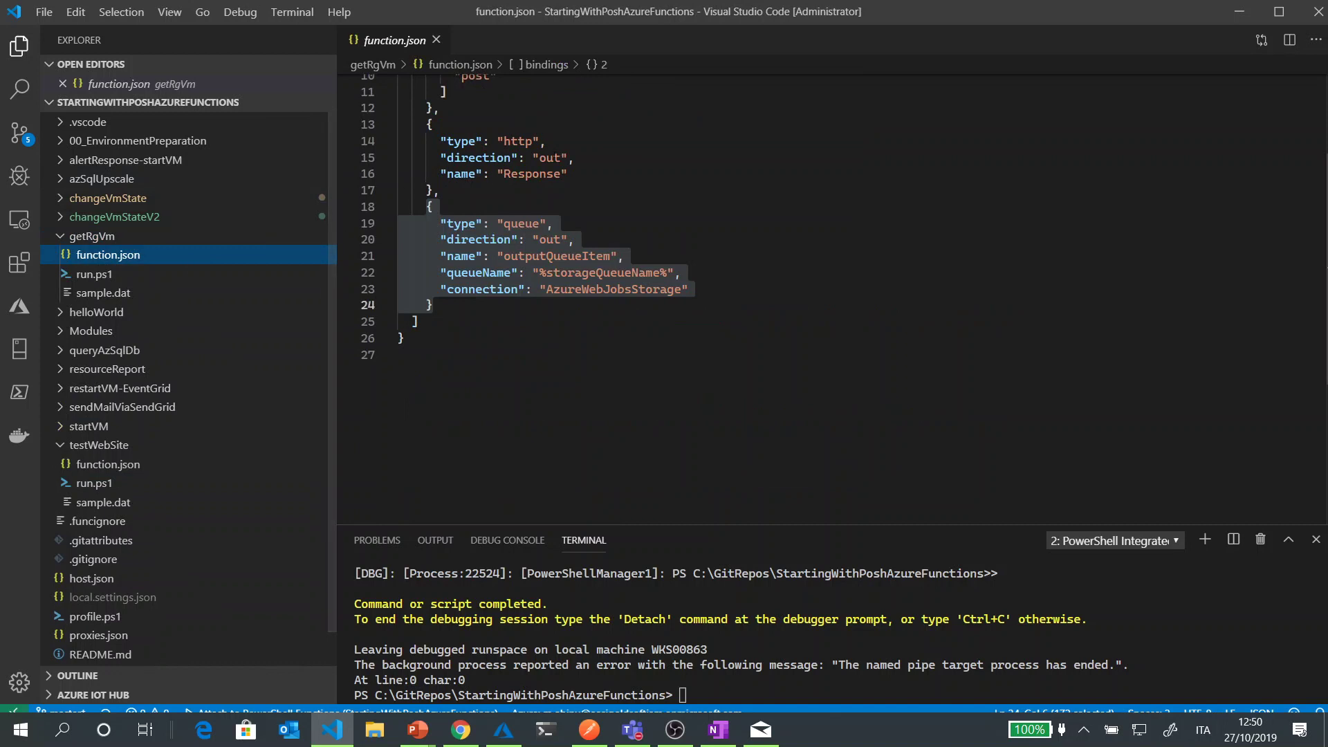
scroll(692, 277, up, 3)
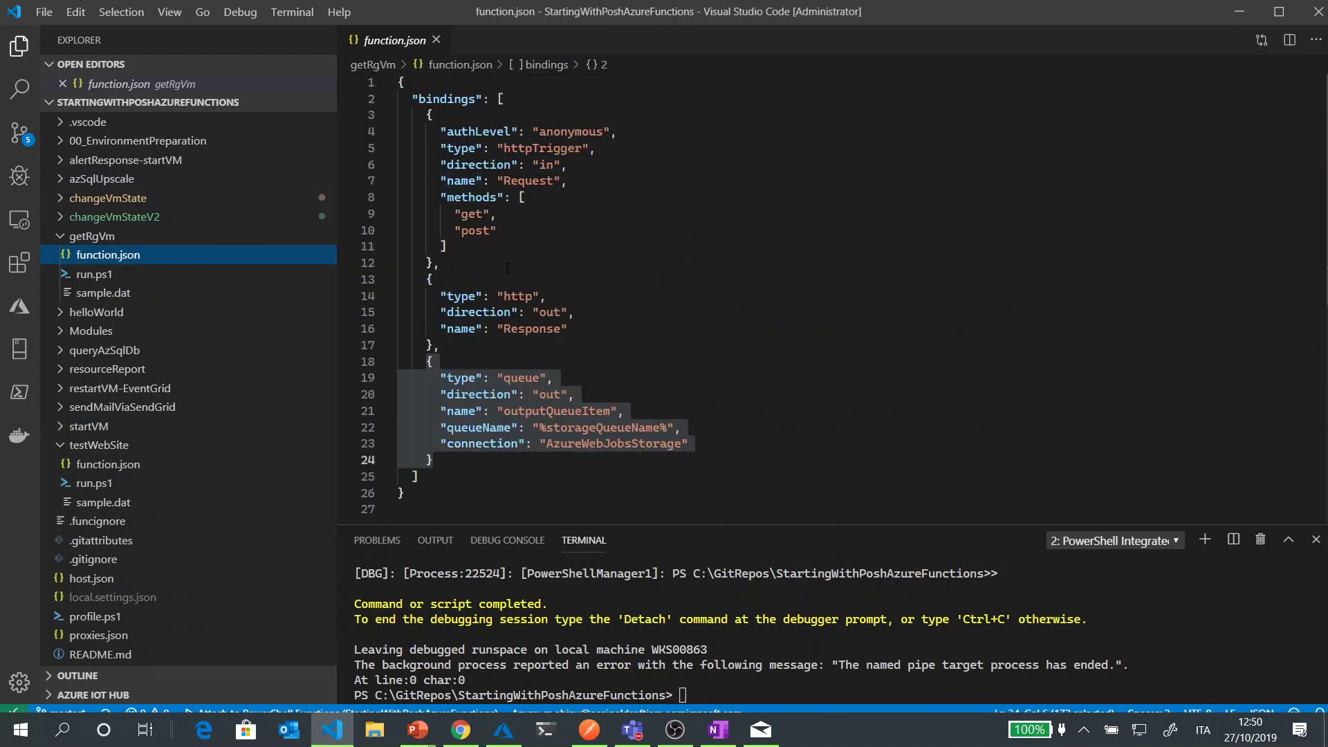
click(426, 368)
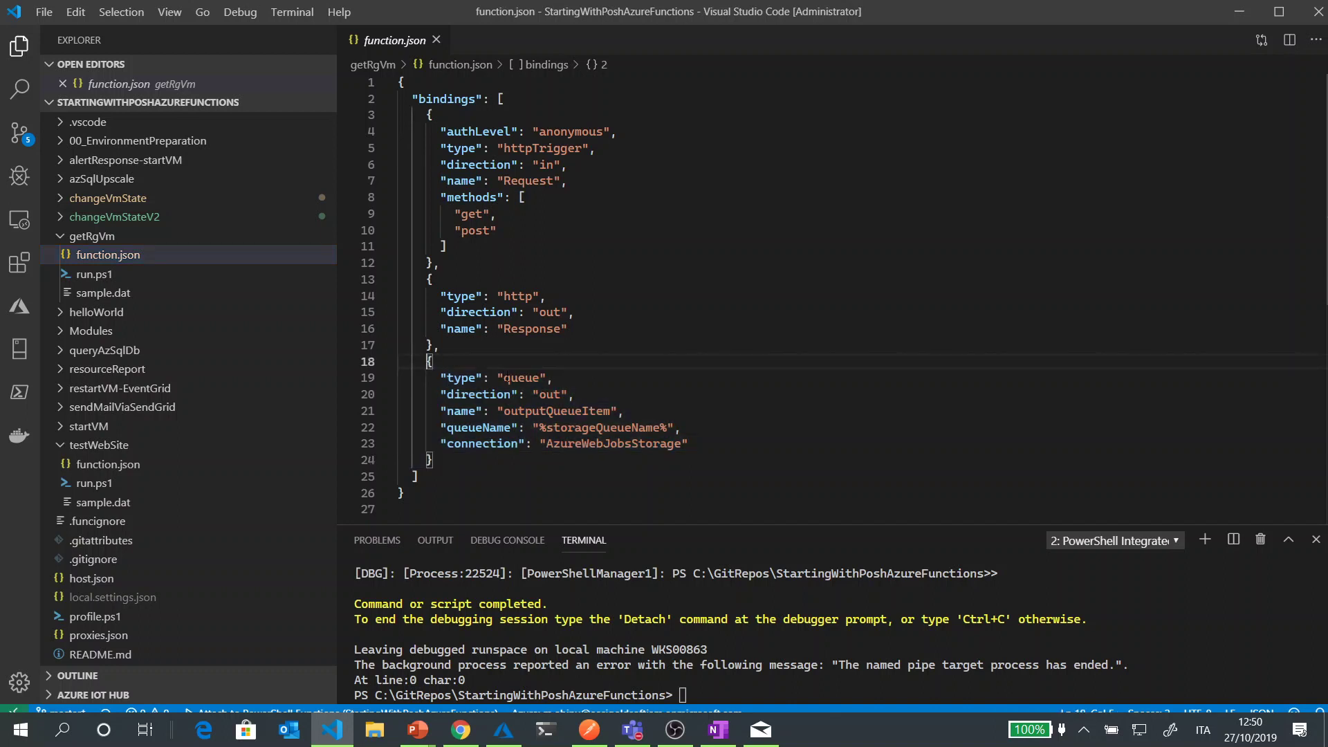
scroll(543, 368, down, 2)
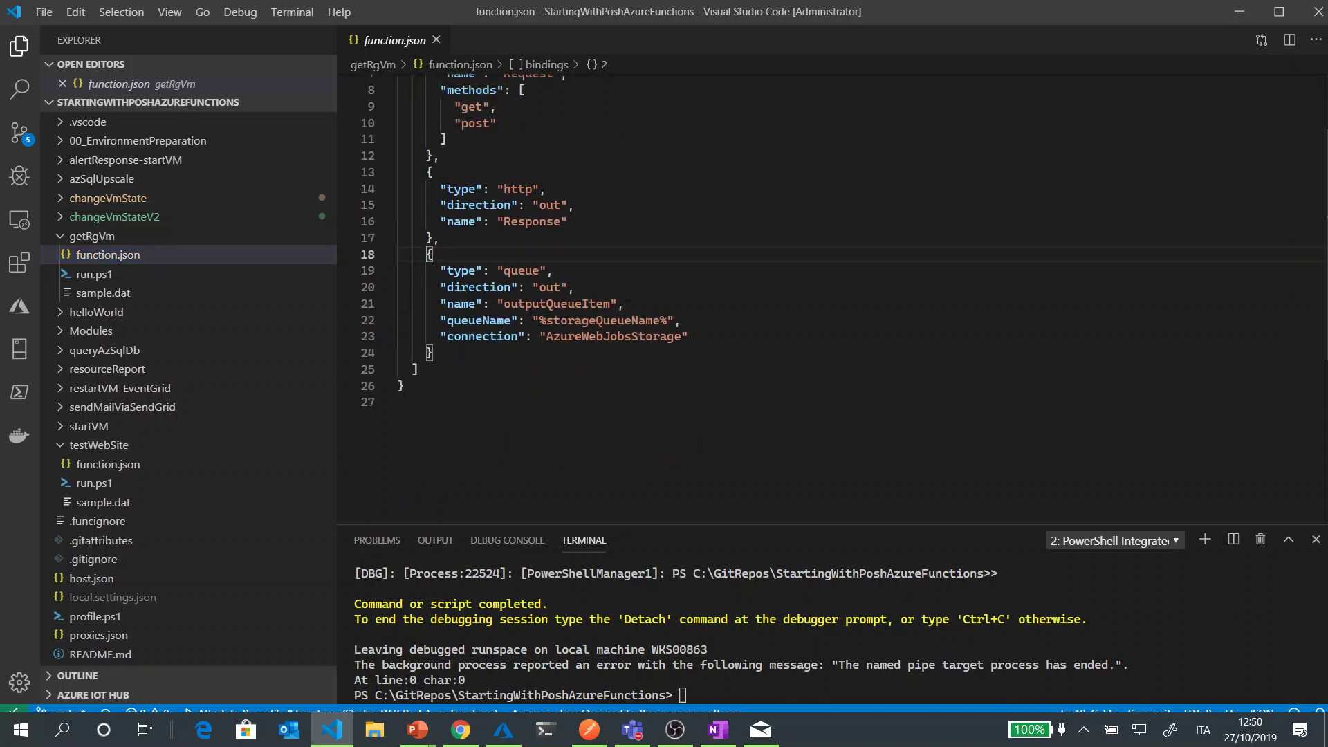
drag(541, 322, 668, 320)
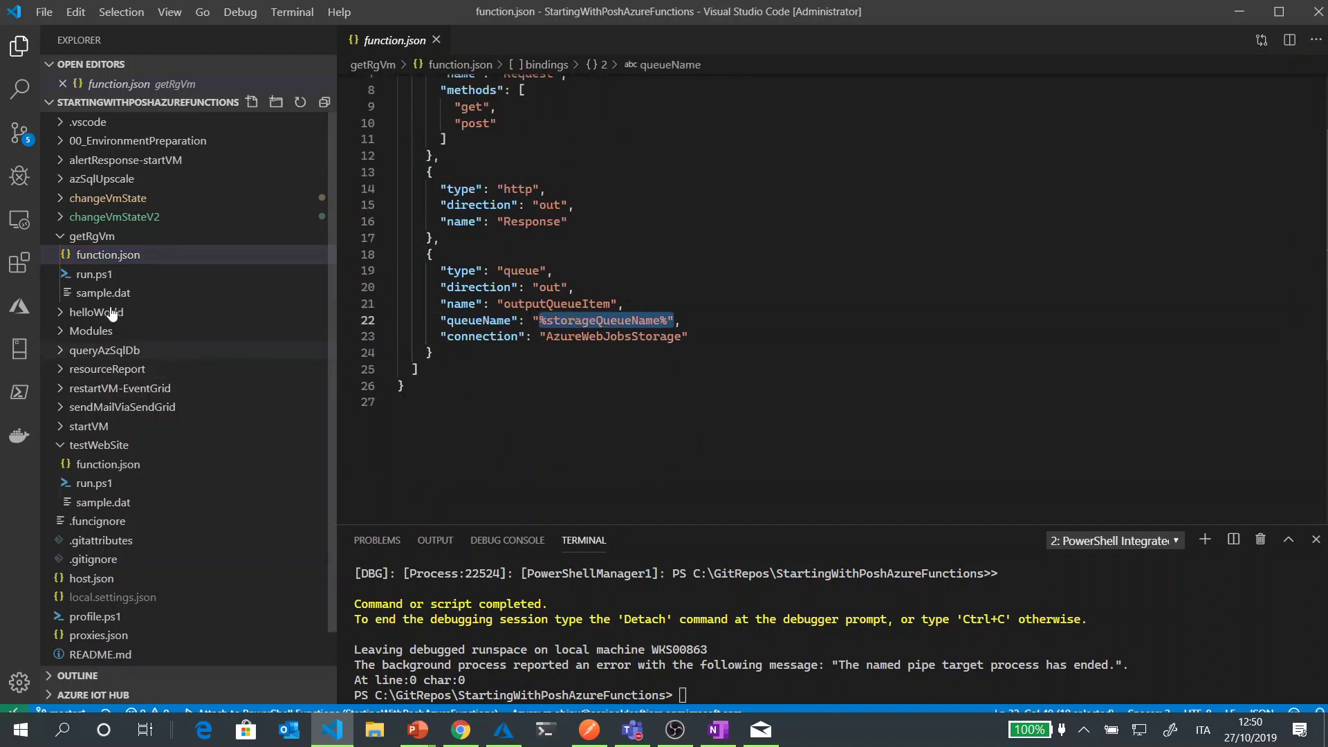
Open getRgVm's run.ps1 and examine how it writes each VM's details and action to the output queue.
click(104, 274)
scroll(792, 256, up, 2)
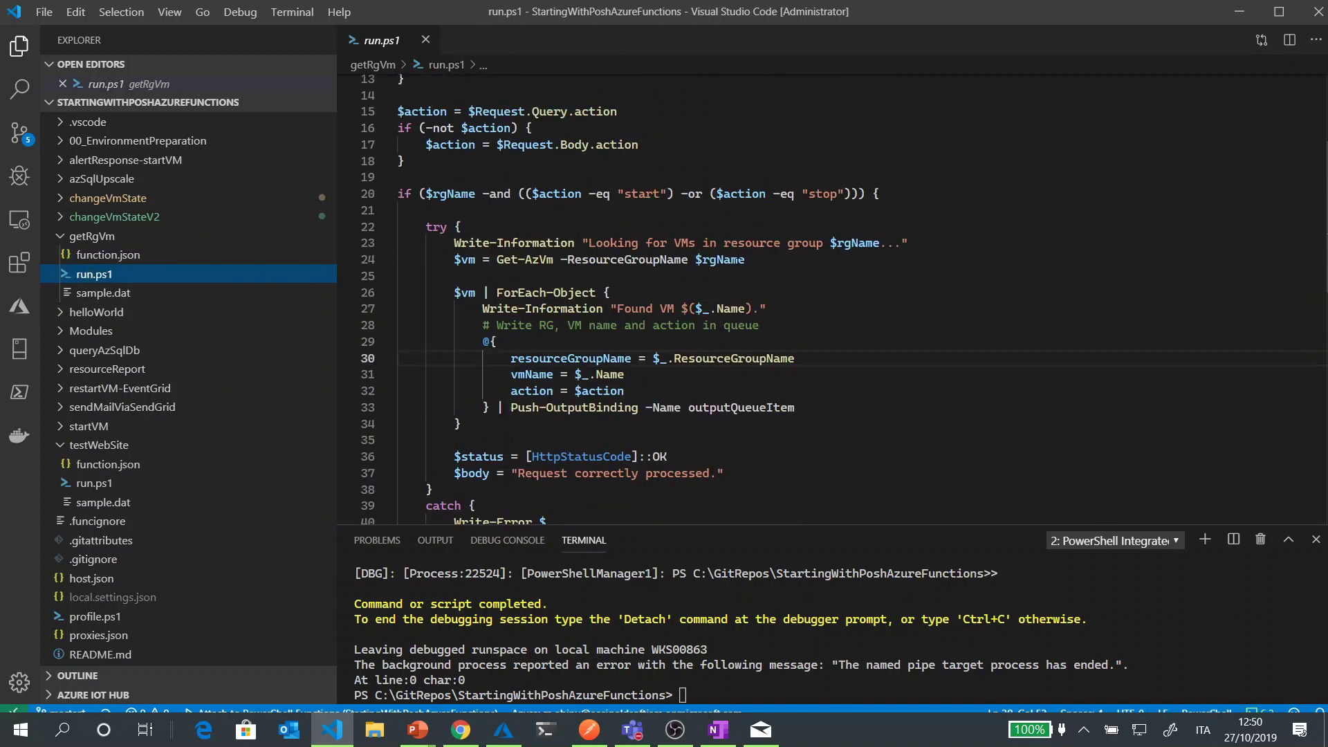
scroll(464, 309, down, 1)
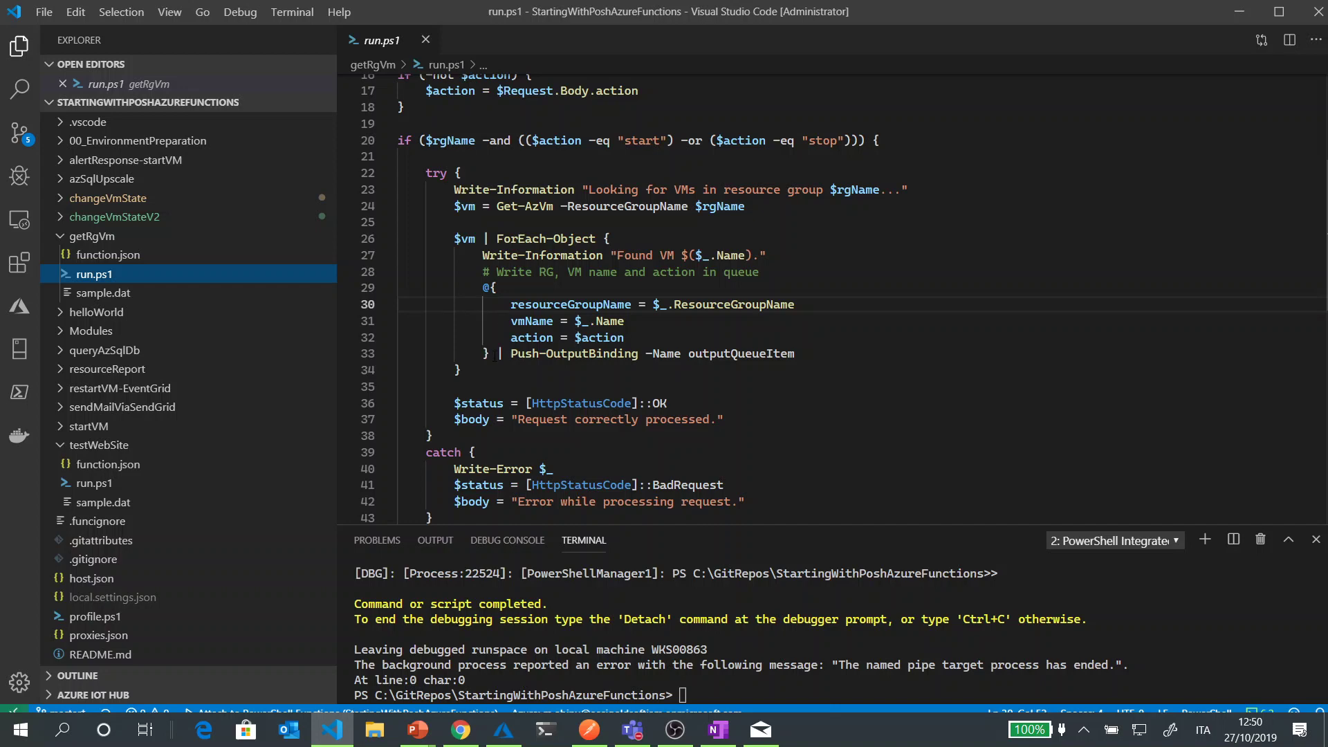
scroll(809, 354, down, 1)
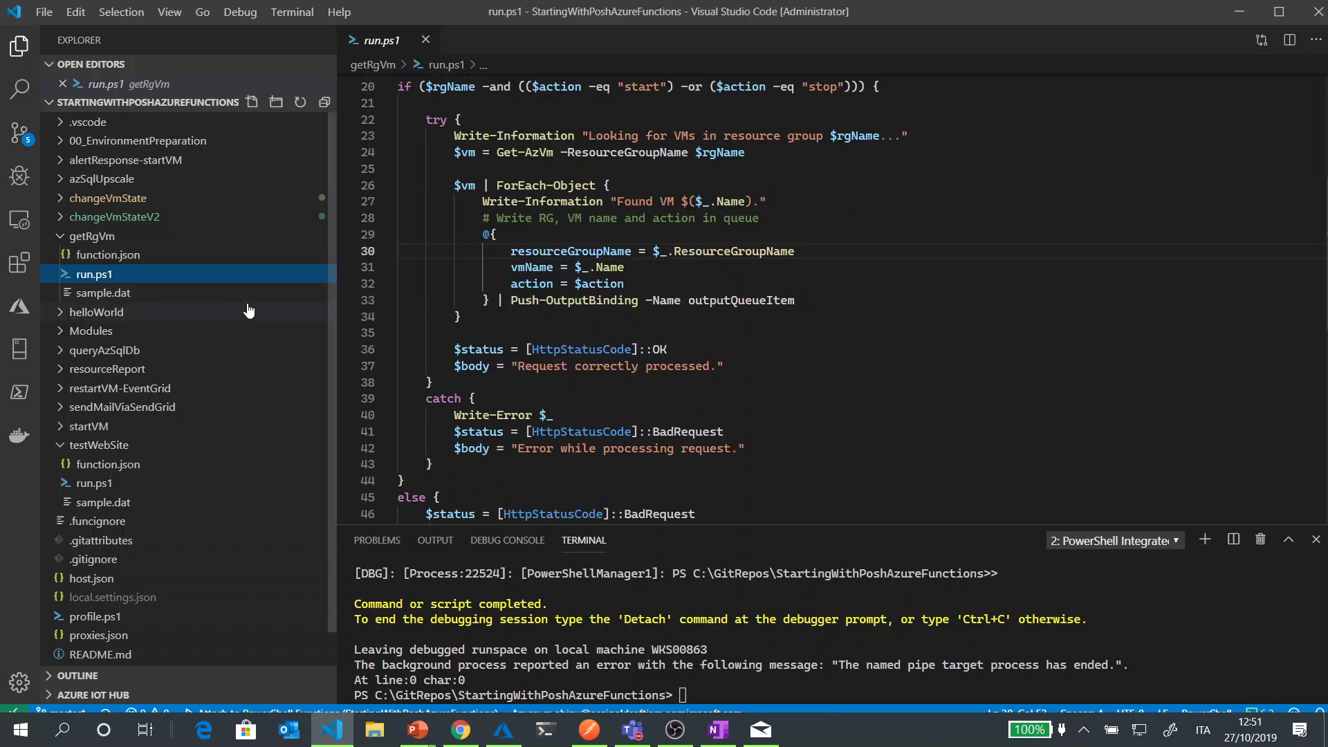
Collapse the getRgVm folder and open changeVmState's function.json to examine its queue trigger binding.
click(62, 239)
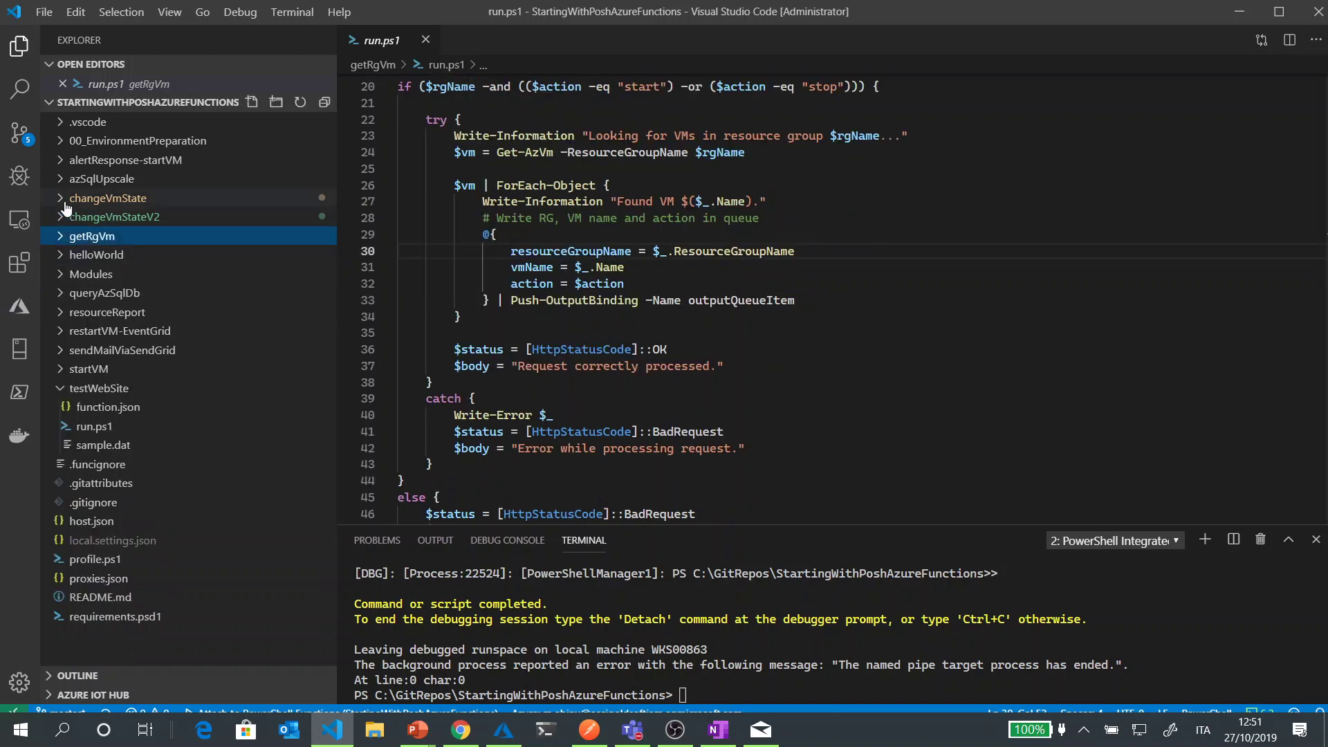
click(62, 200)
click(108, 217)
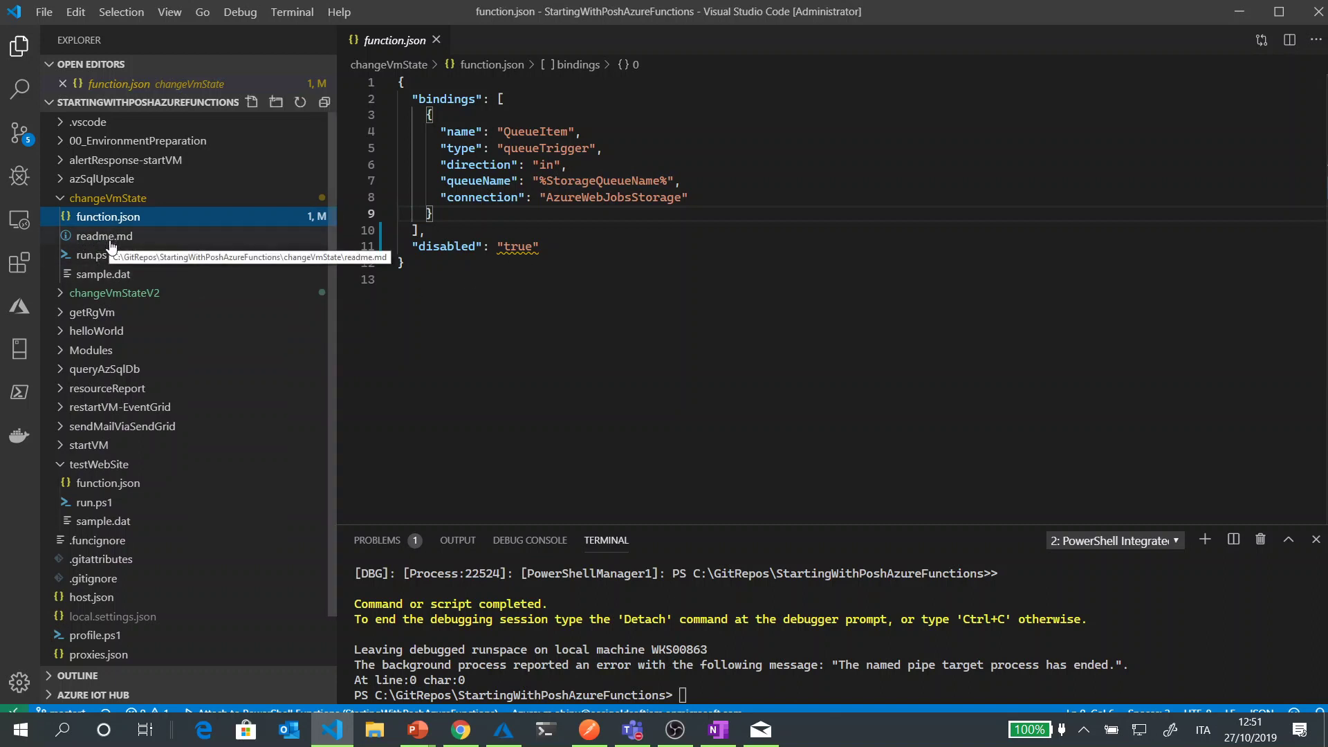
Open changeVmState's run.ps1 and read through the whole script, from the queue item parameters to the response output binding.
click(108, 258)
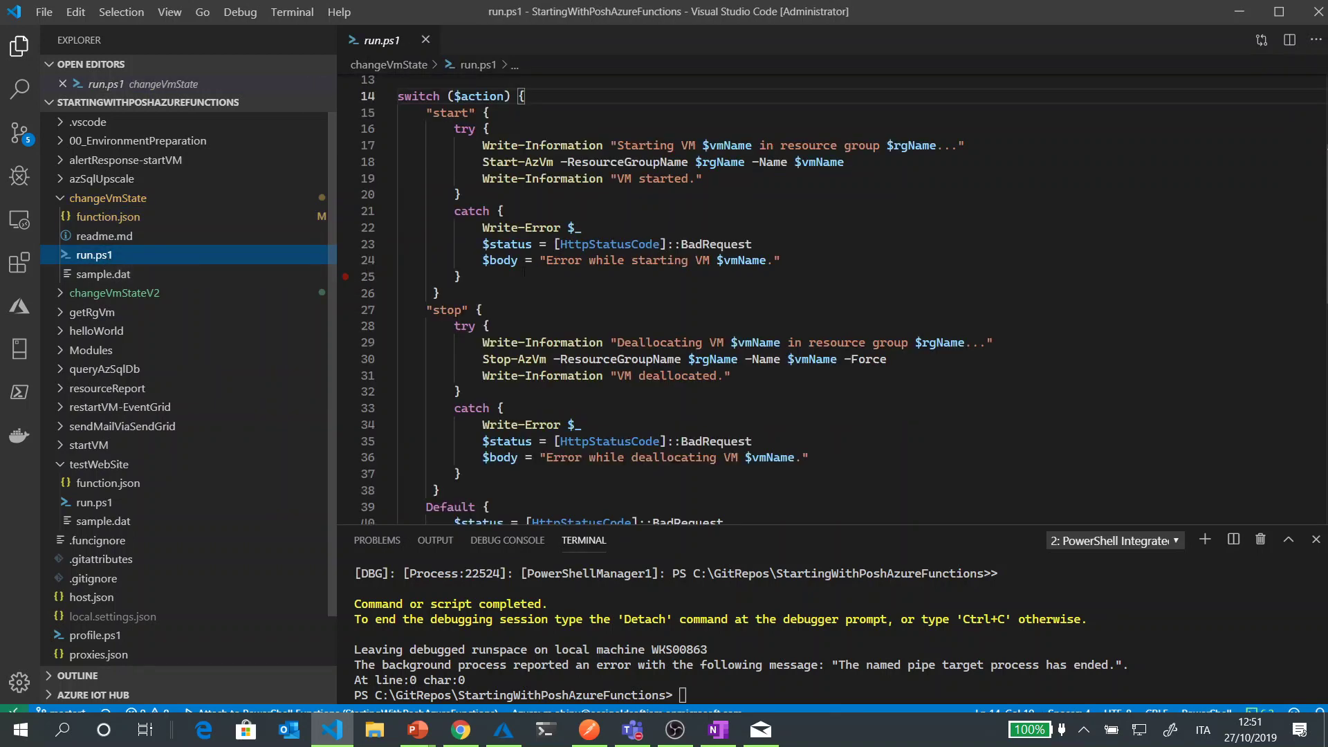
scroll(625, 272, up, 2)
scroll(626, 271, up, 3)
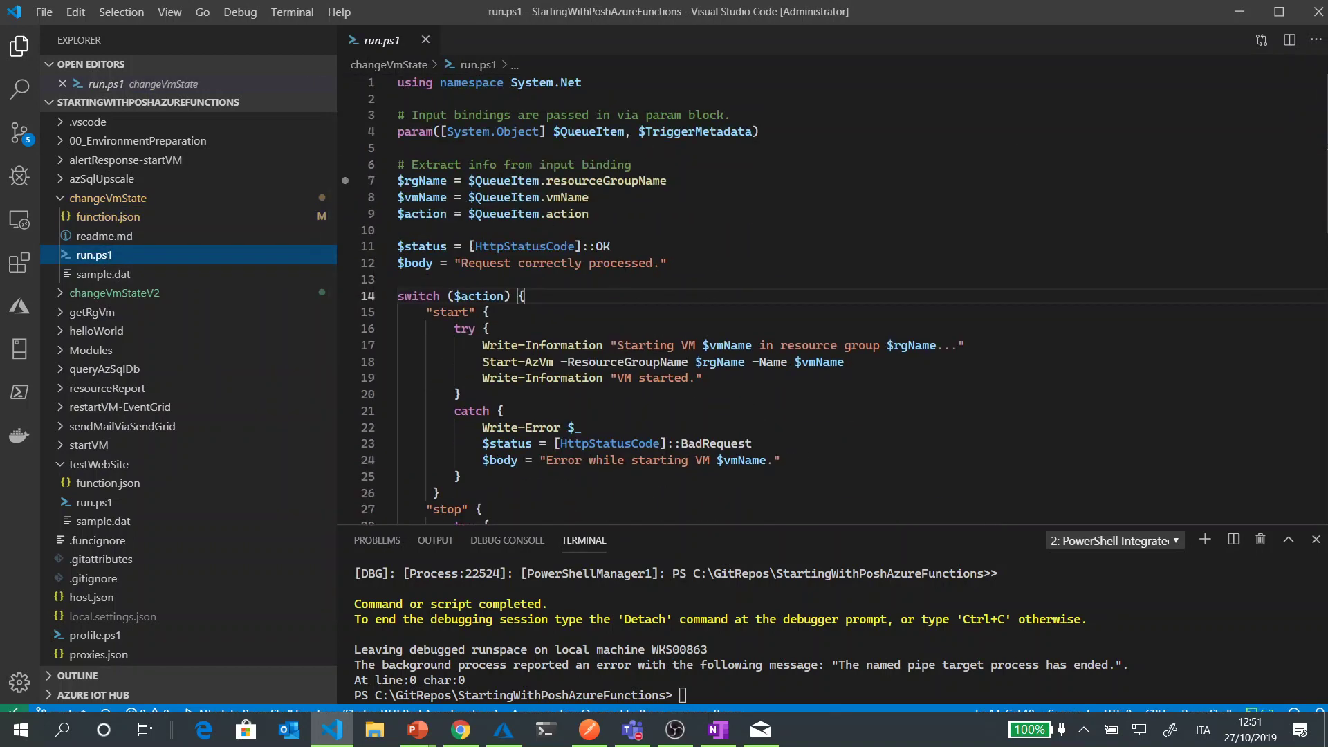
scroll(631, 238, down, 4)
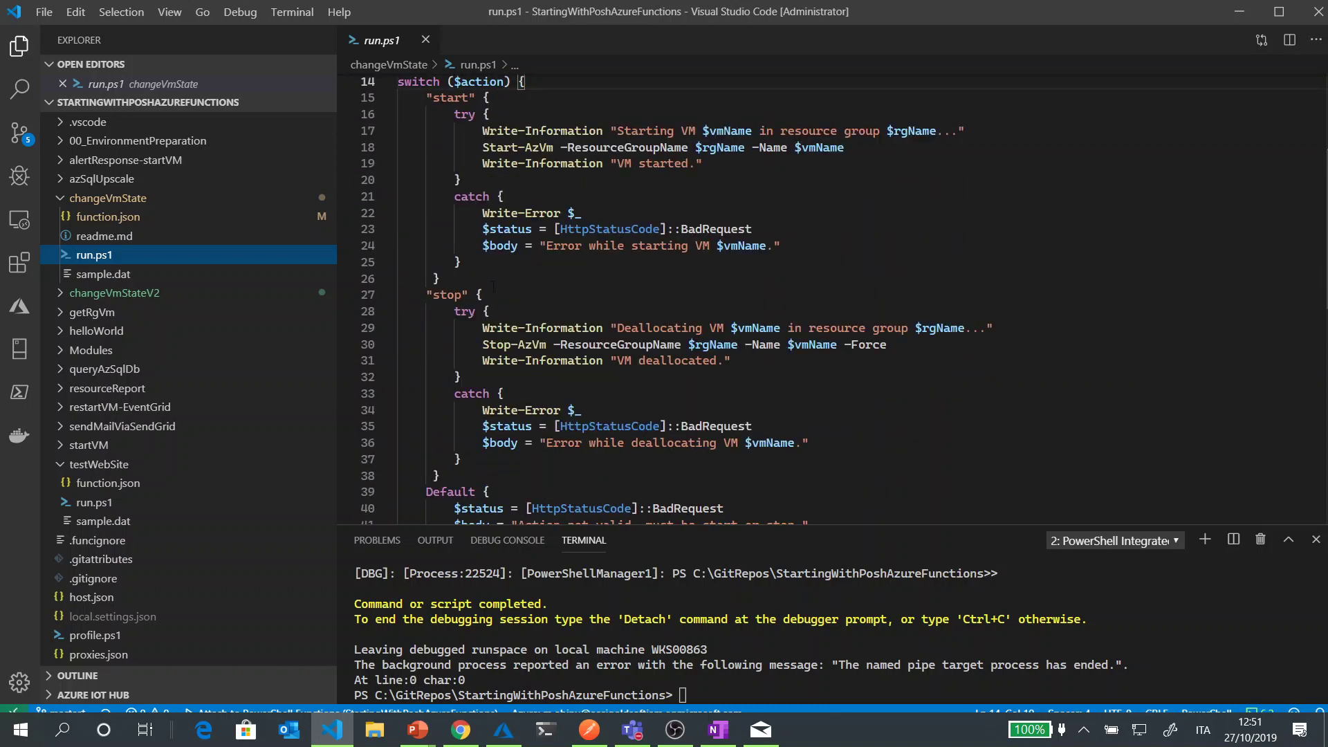
scroll(528, 381, down, 3)
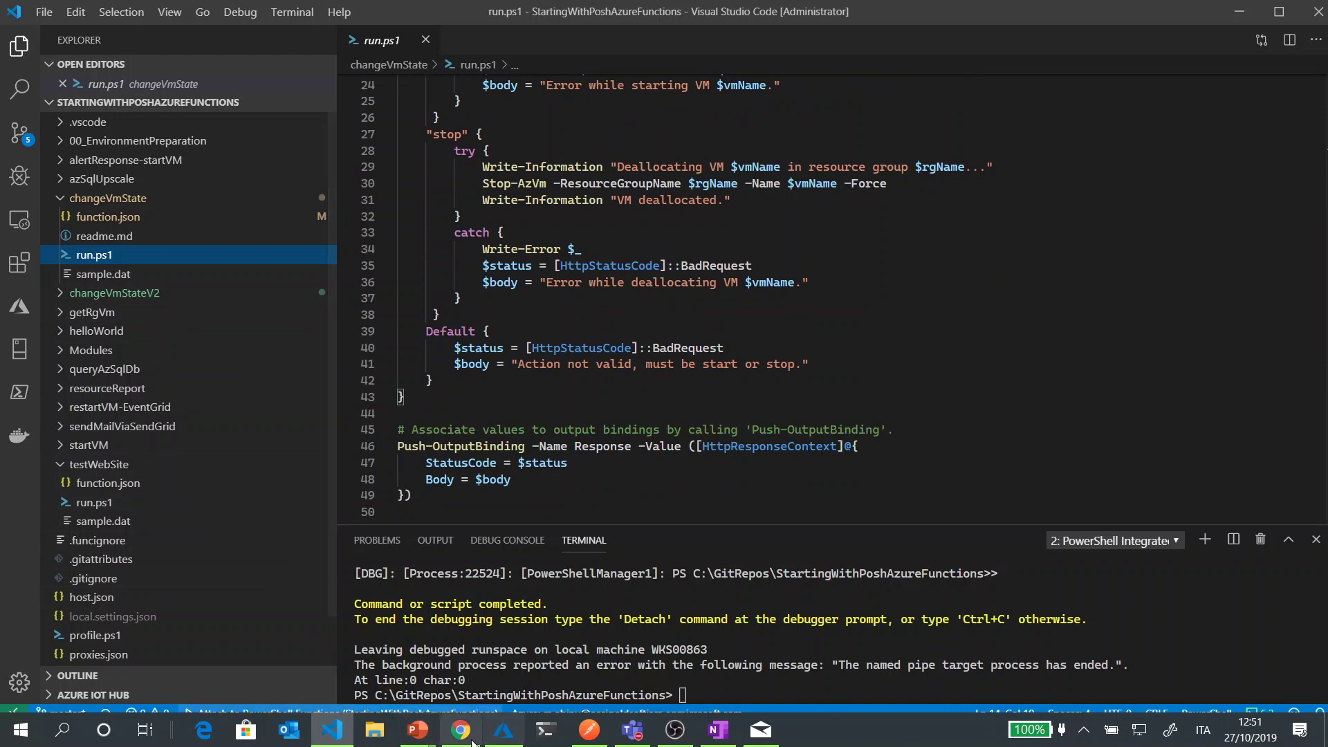
Switch to the PowerPoint presentation's Teams demo and post "start-vm resourcegroup=AzureMonitorDemo" in the General channel of AzureIntegrationDemo.
mouse_move(418, 730)
click(471, 692)
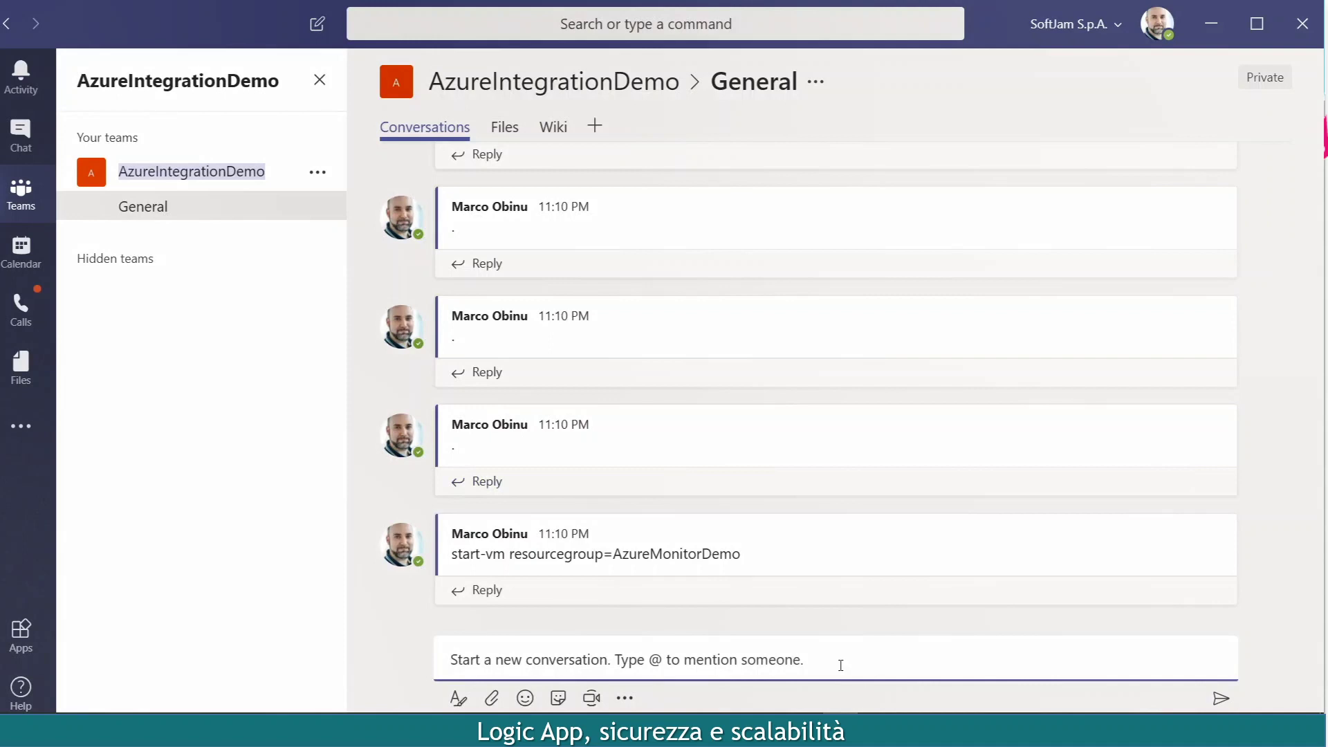
text(start-vm )
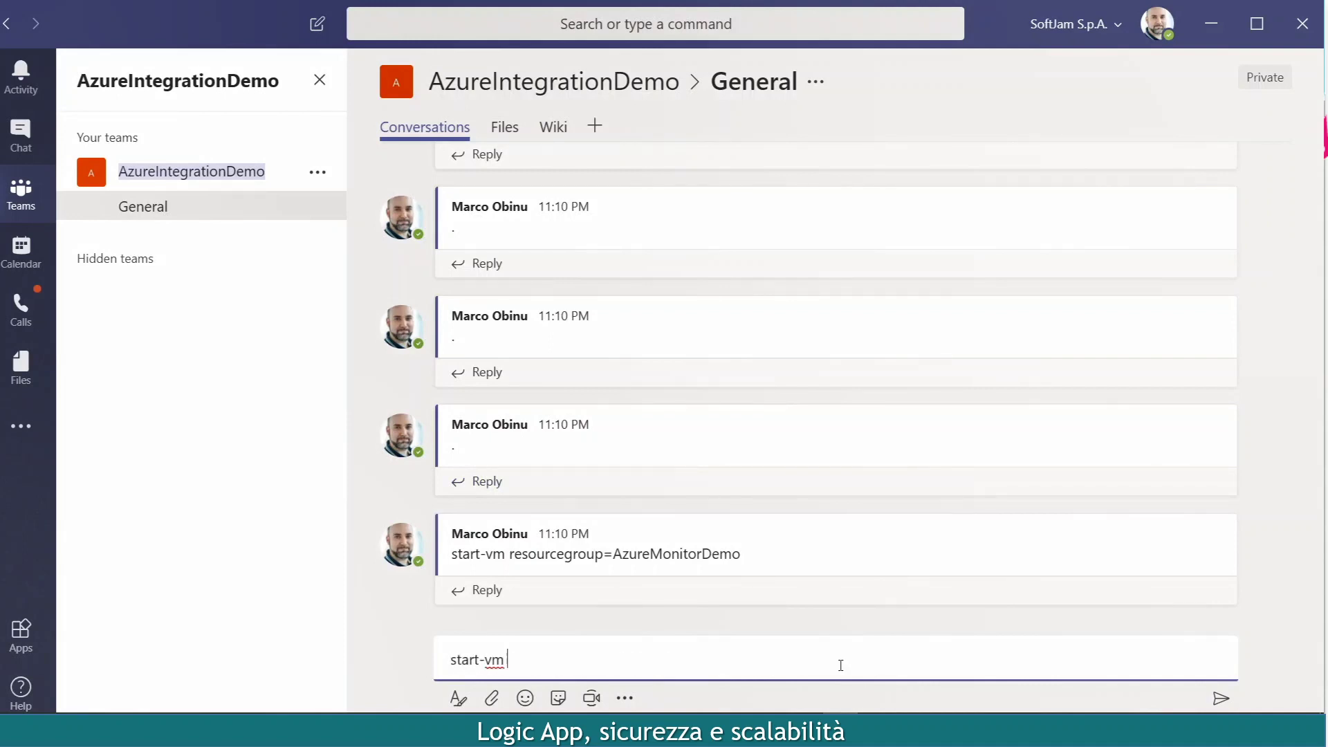
text(resourcegroup=AzureMonitu)
key(BackSpace)
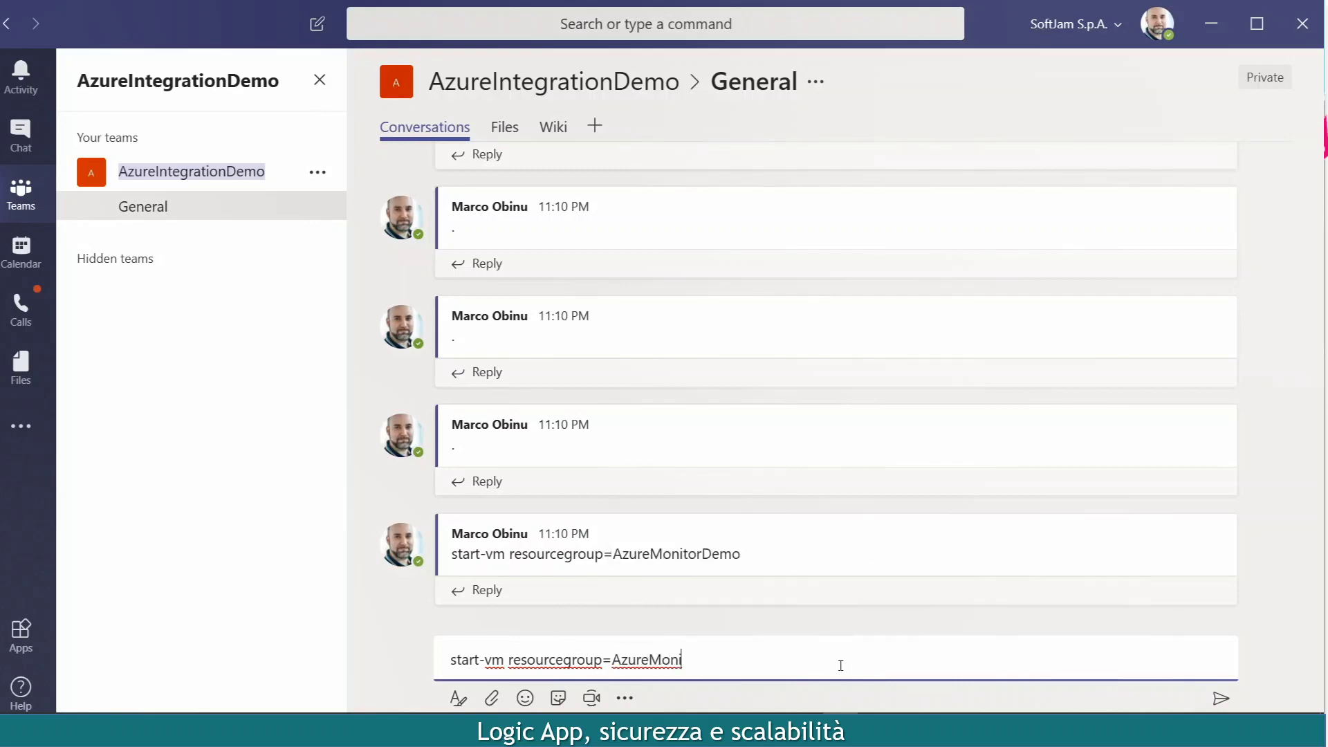
text(orDemo)
key(Return)
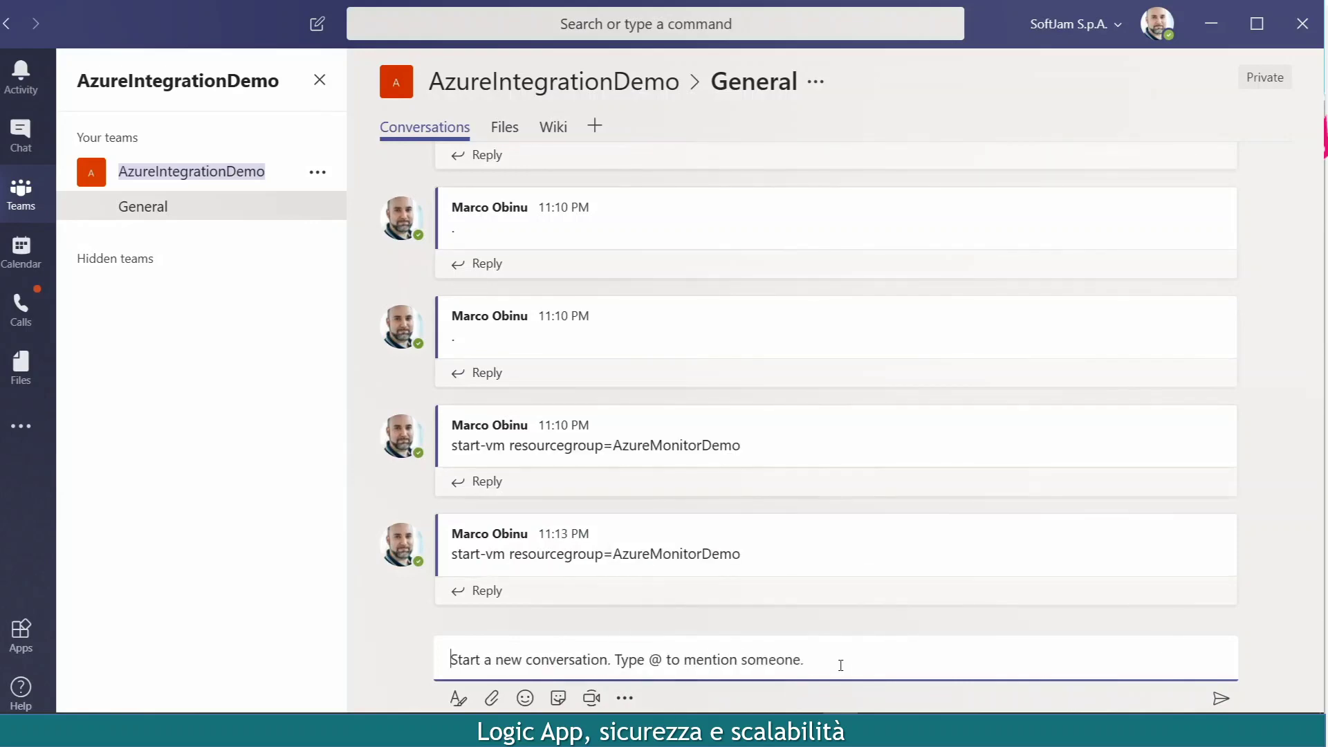
Switch to DemoLogicApp in the Azure portal, run its trigger, and open the newest run from the refreshed runs history.
key(alt+Tab)
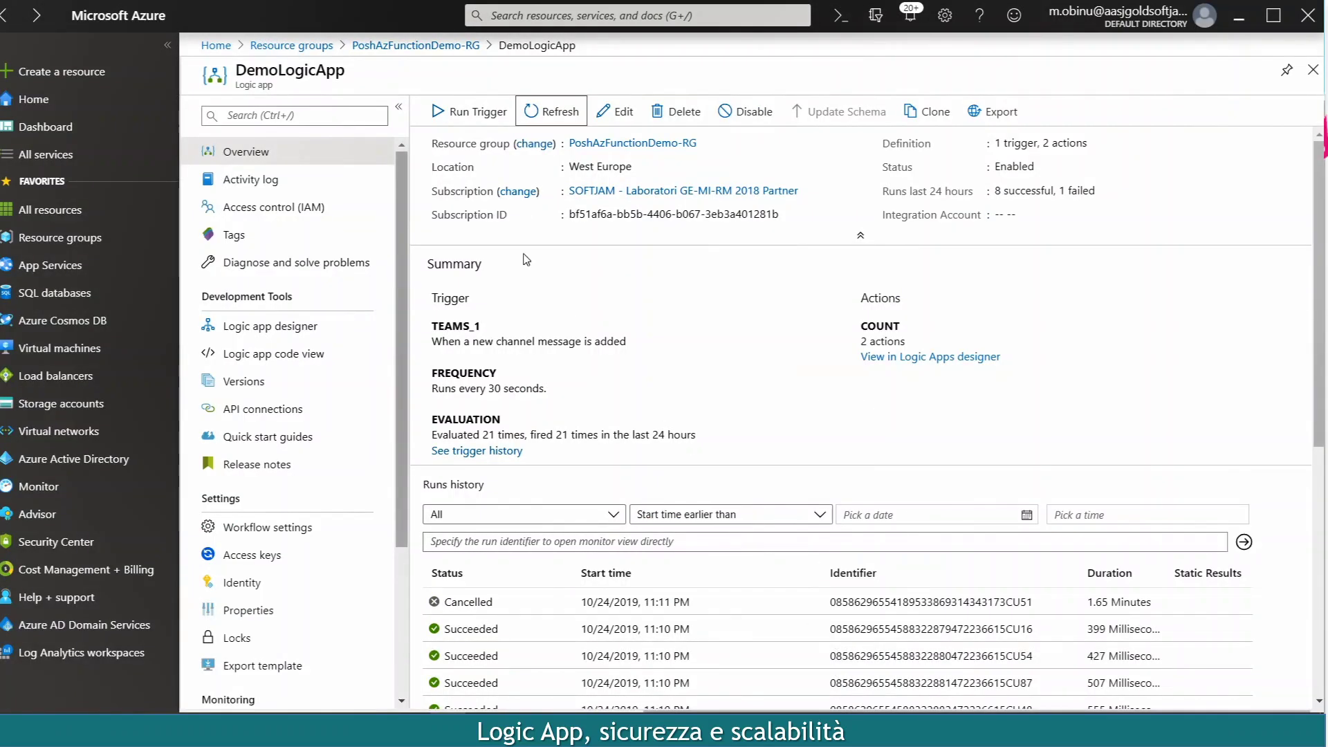
click(460, 114)
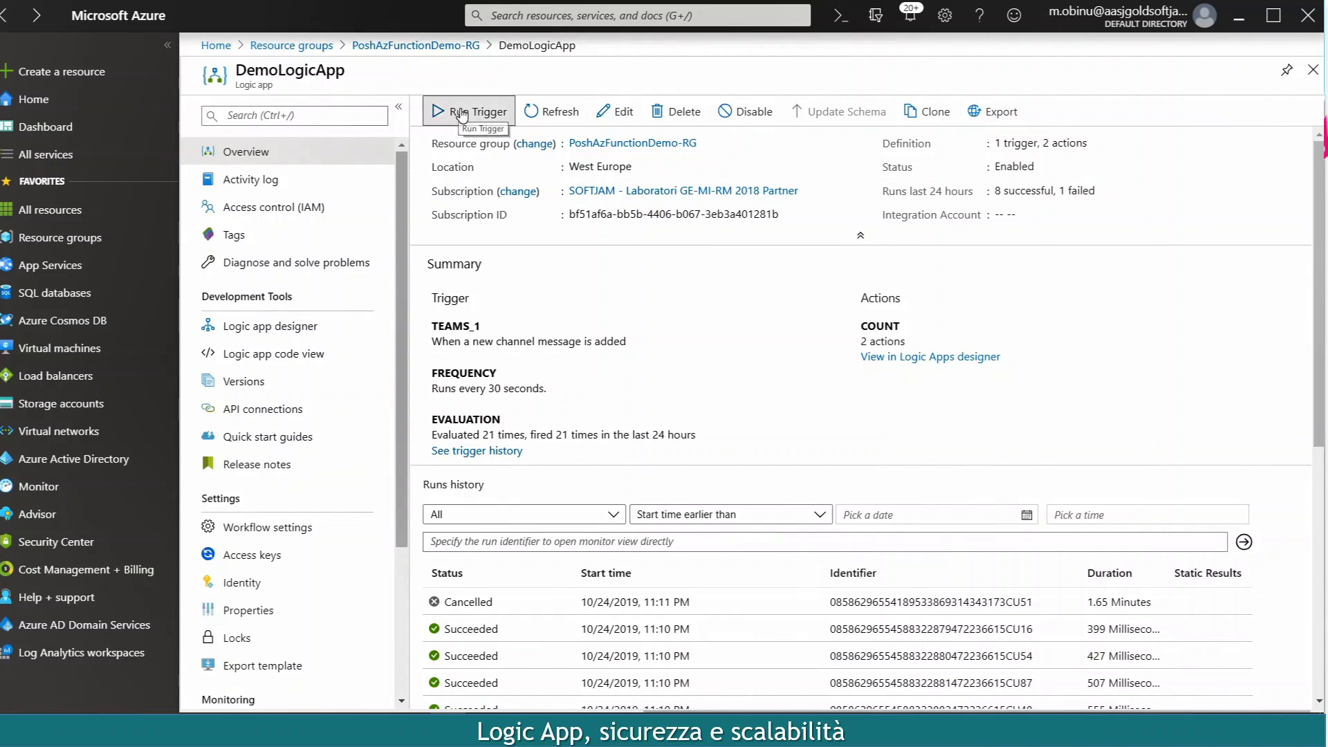
click(498, 139)
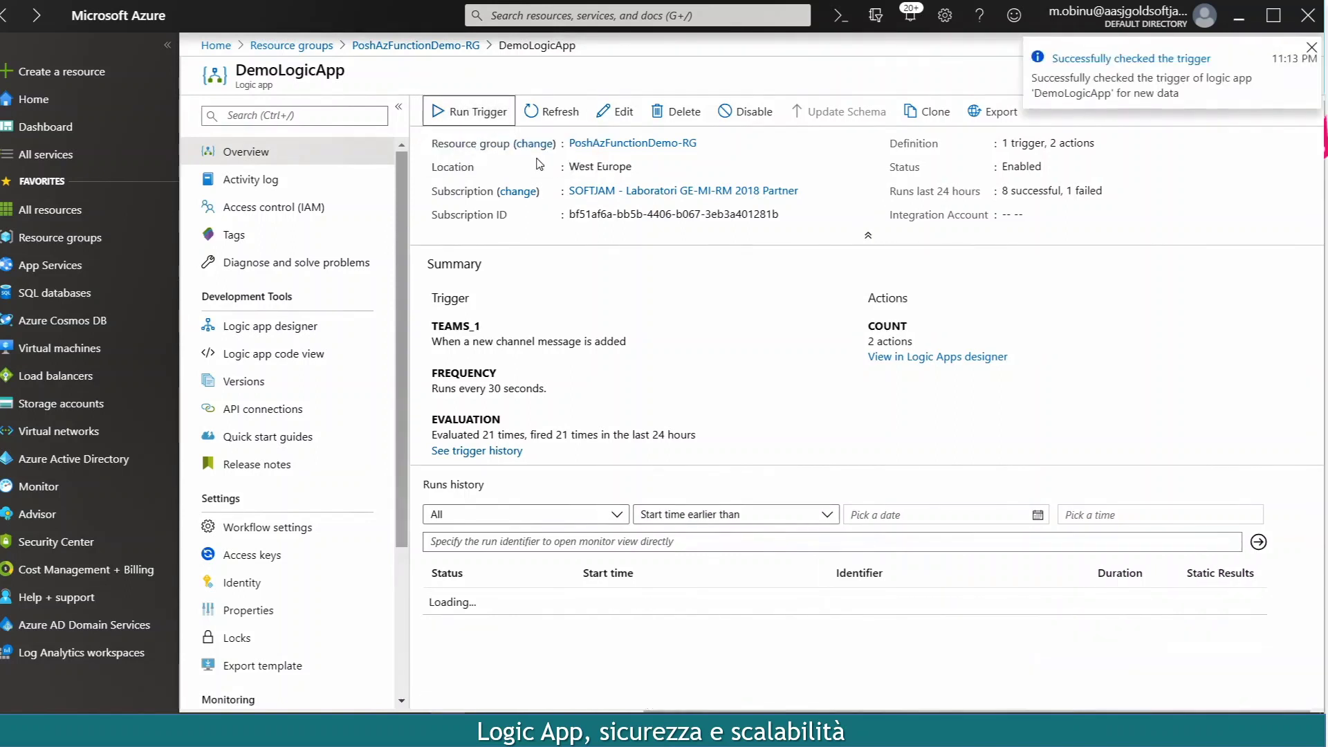
click(554, 113)
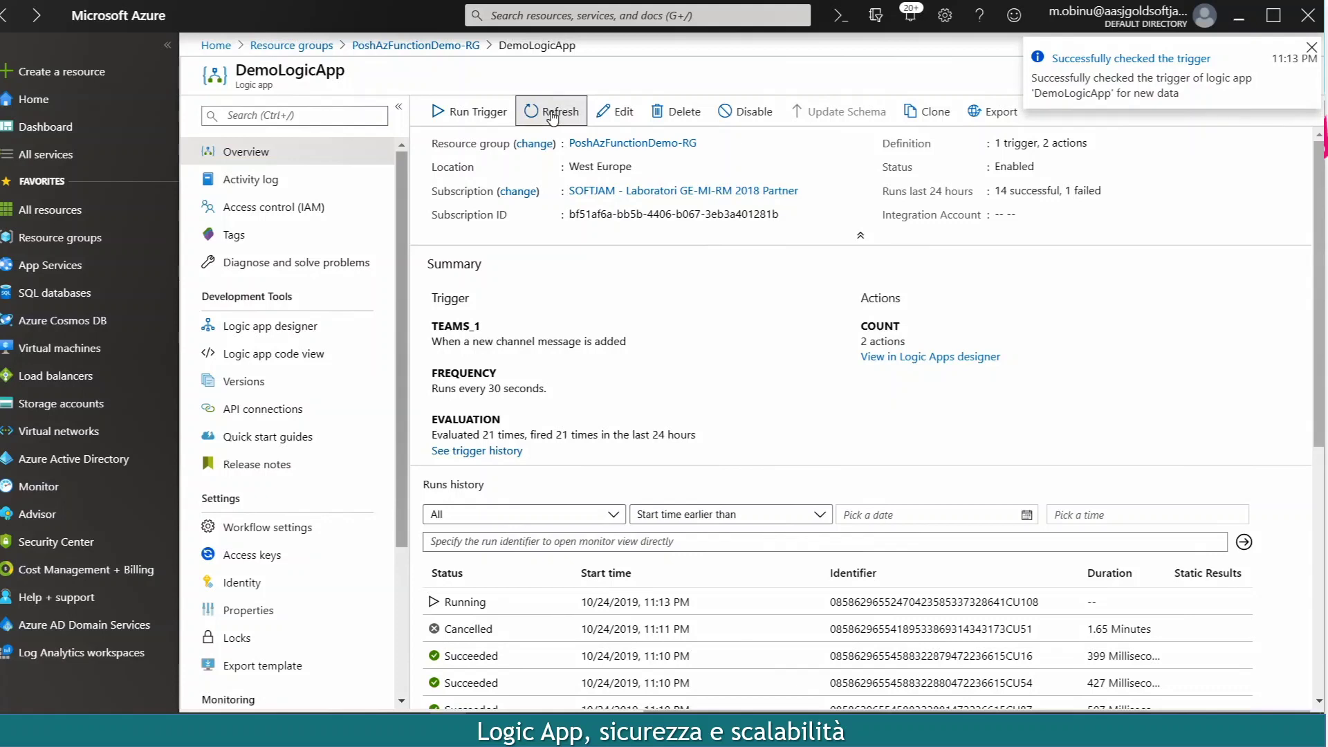
click(552, 117)
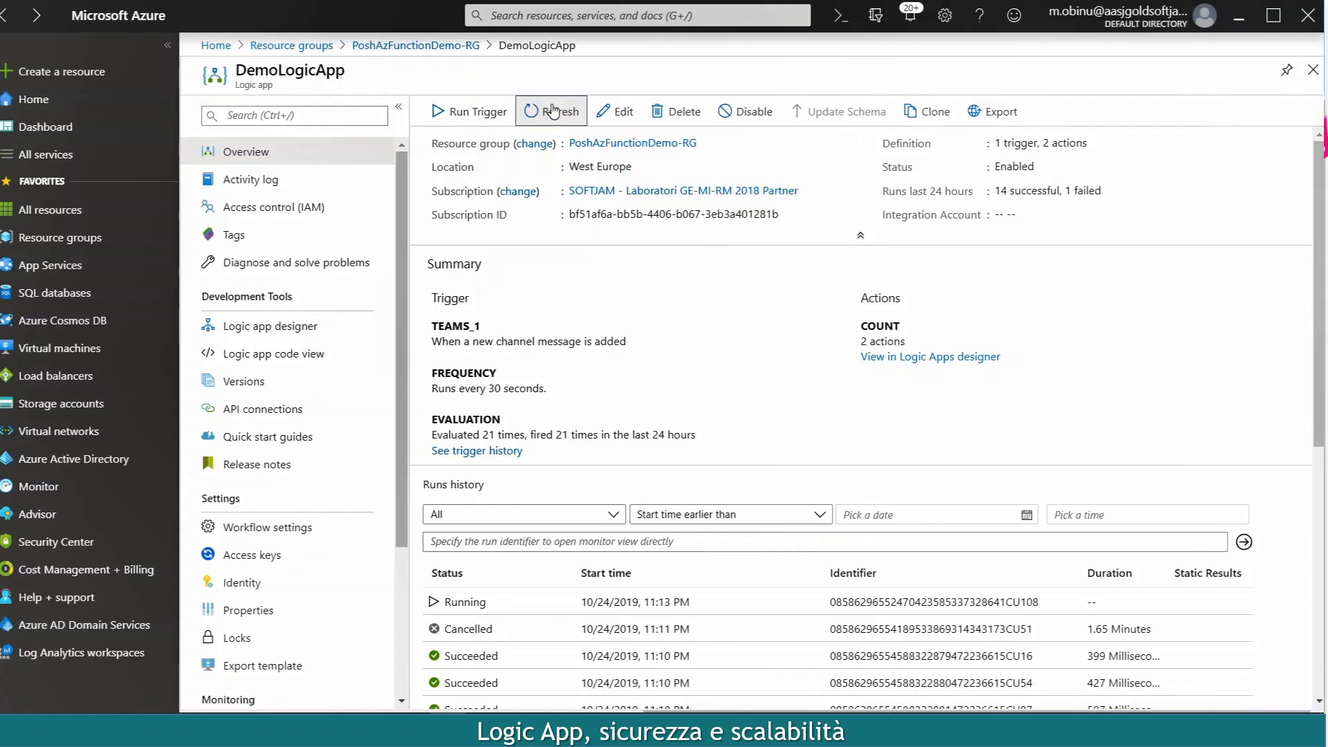
click(554, 112)
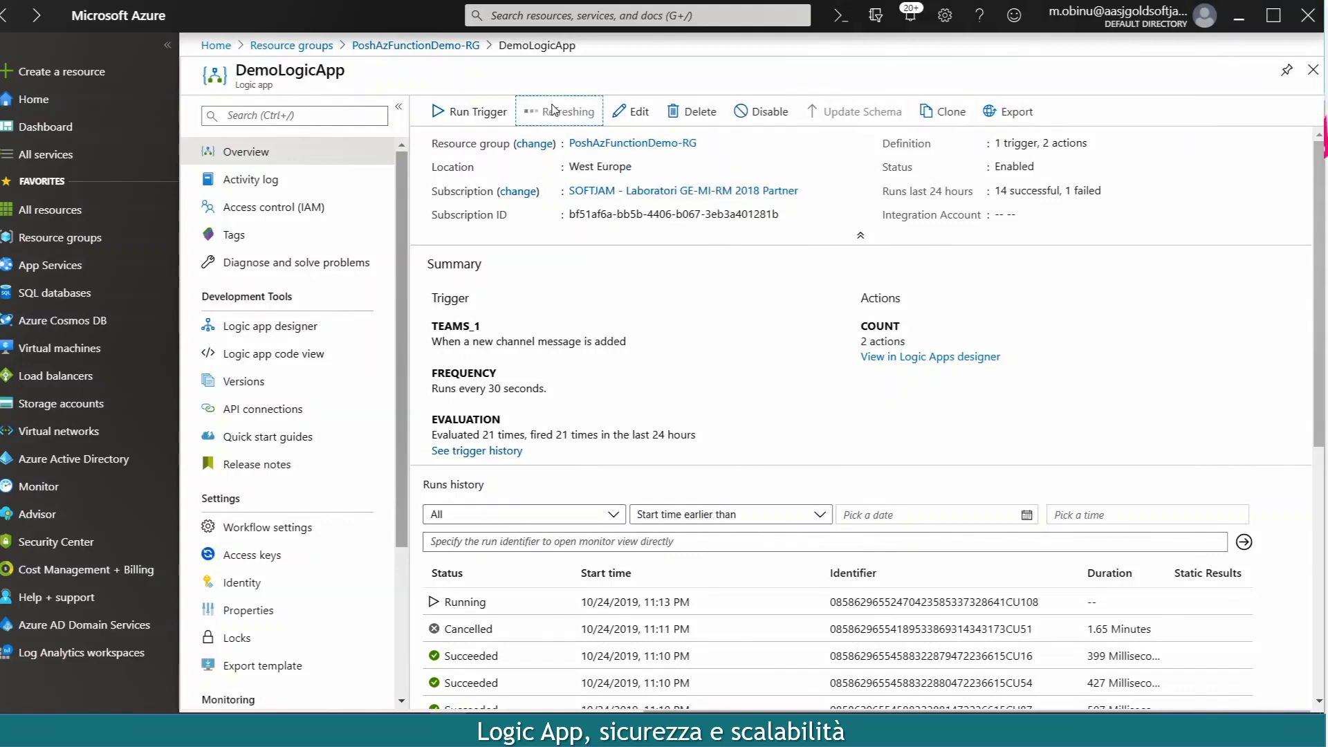
click(458, 606)
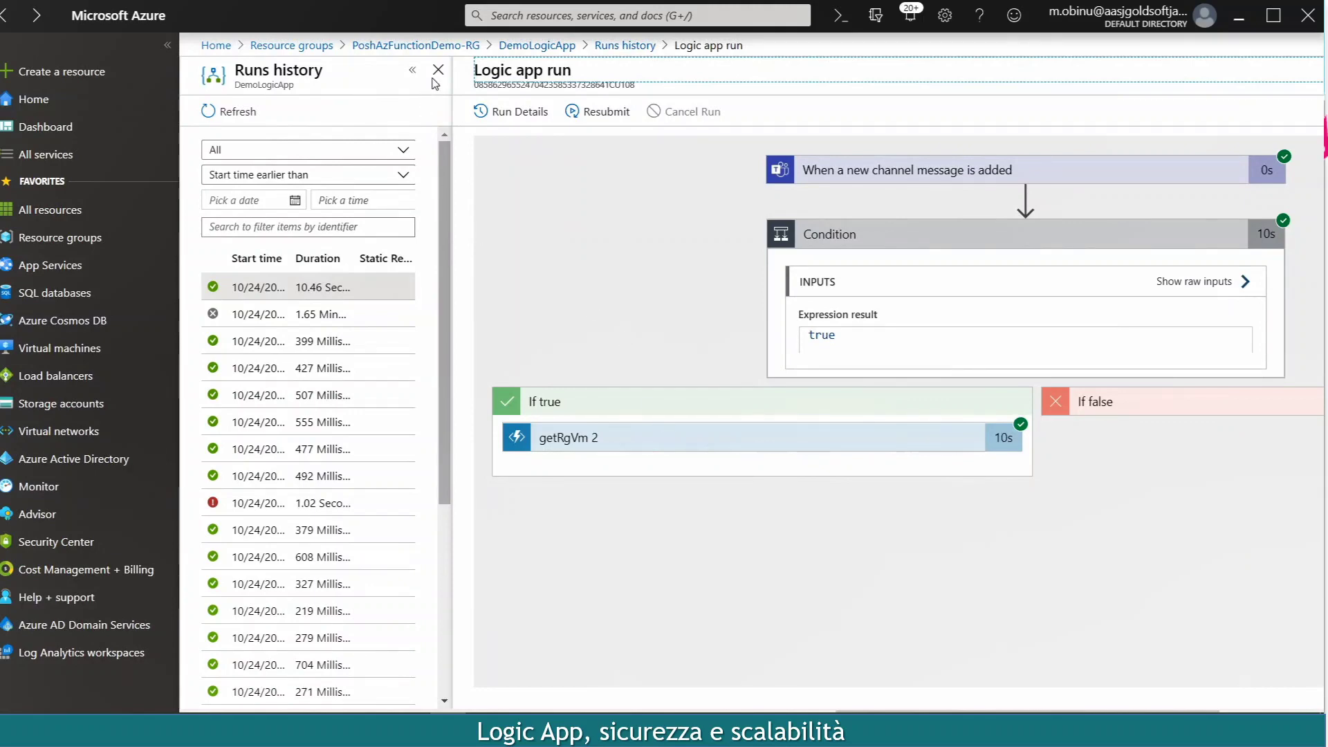
Open changeVmState's live metrics through the AzureFunctionDemo-dedicated-364167516 function app in PoshAzFunctionDemo-RG, and check the virtual machines' status in the virtual machines list.
click(450, 47)
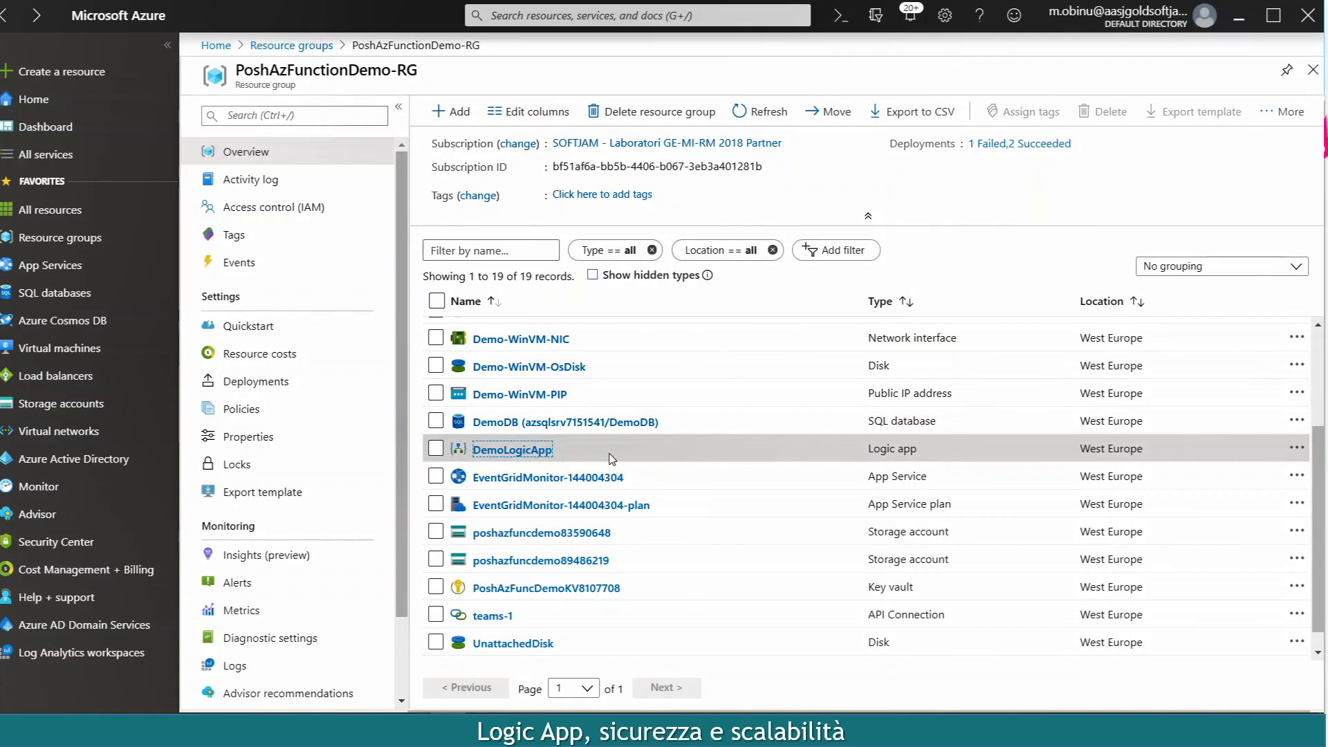
scroll(623, 484, up, 3)
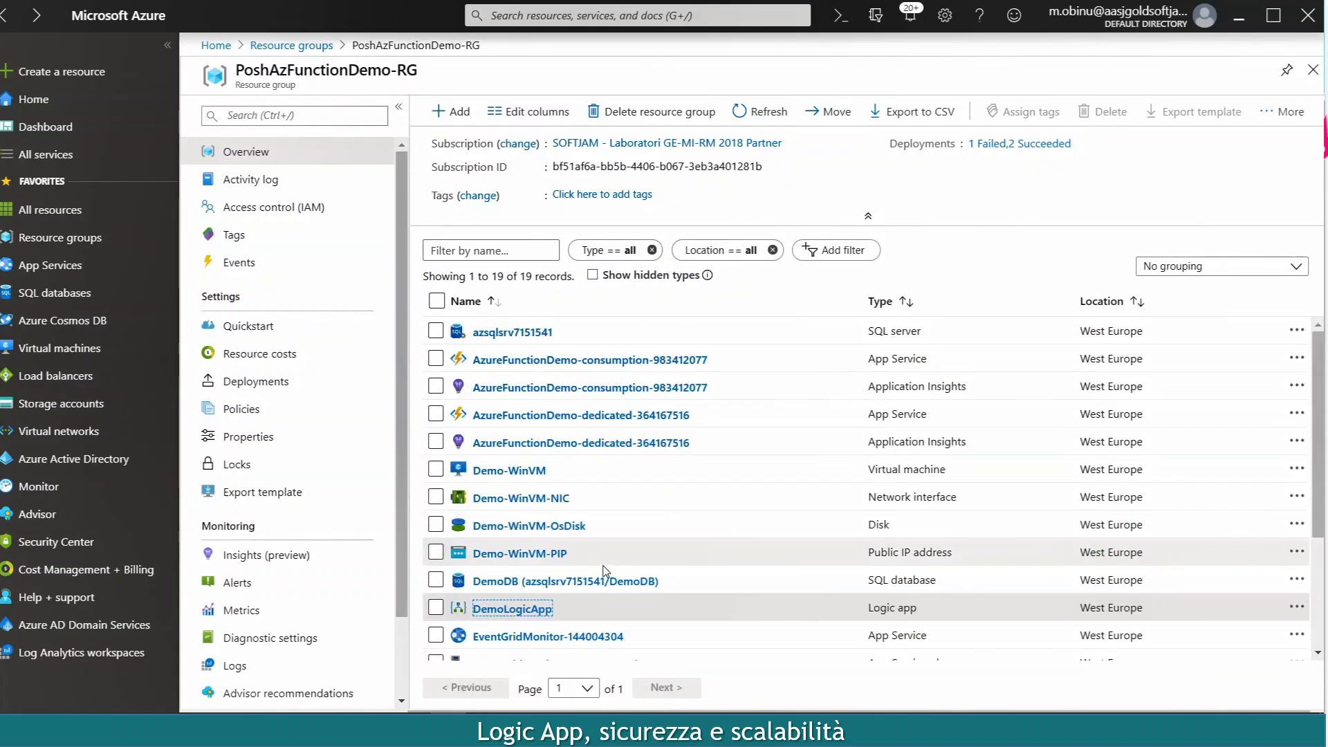
click(609, 417)
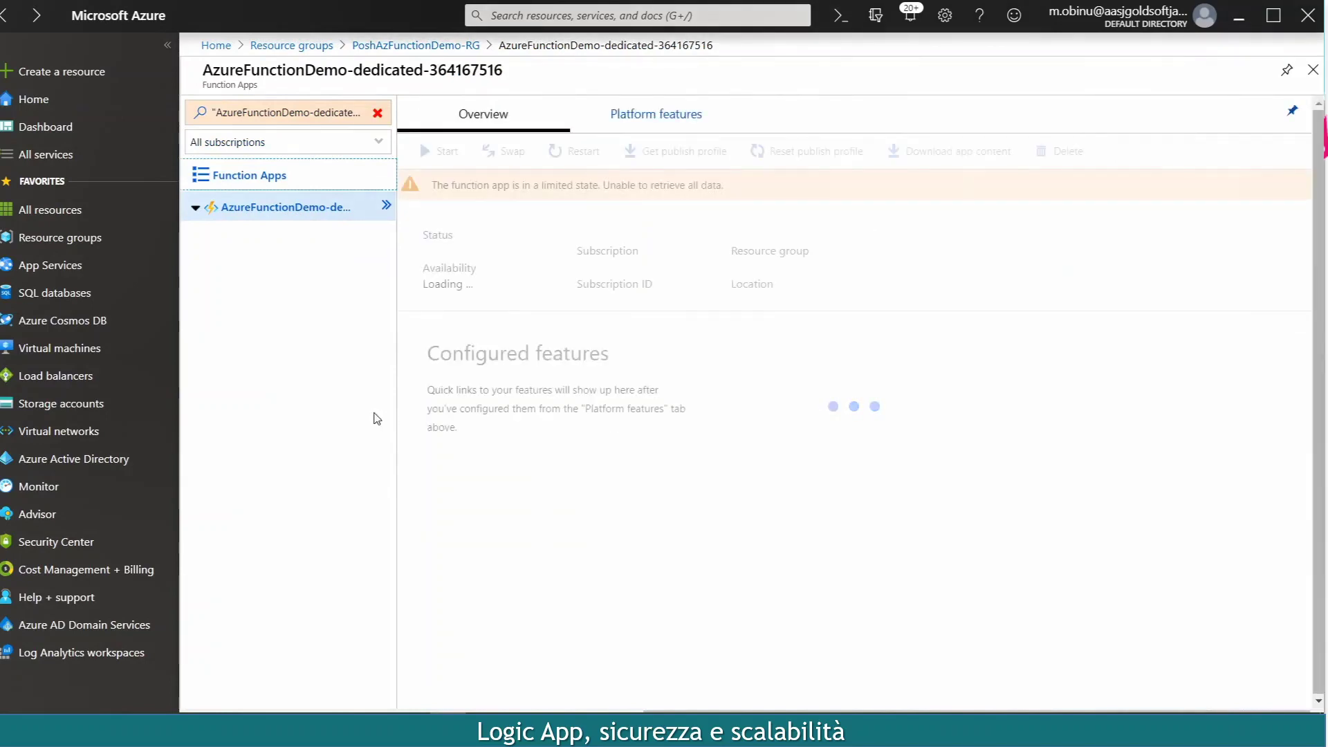
click(277, 330)
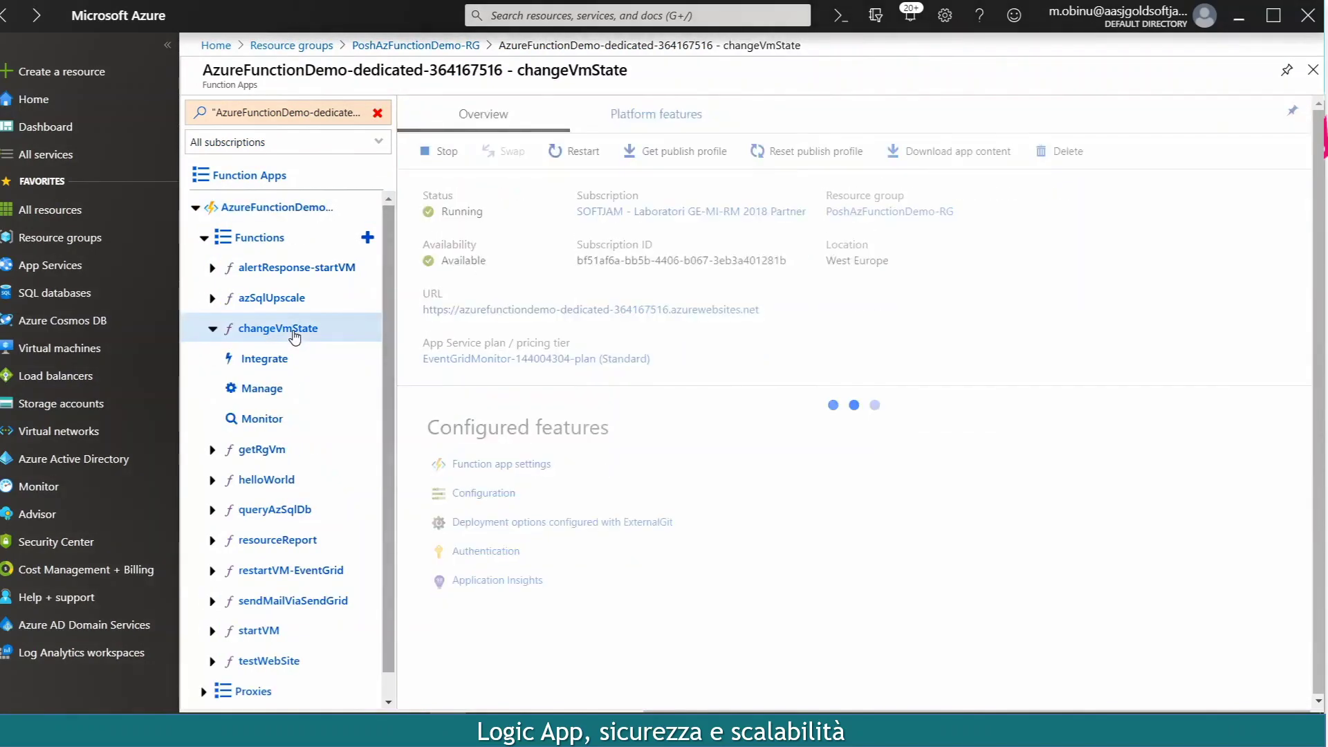
click(262, 421)
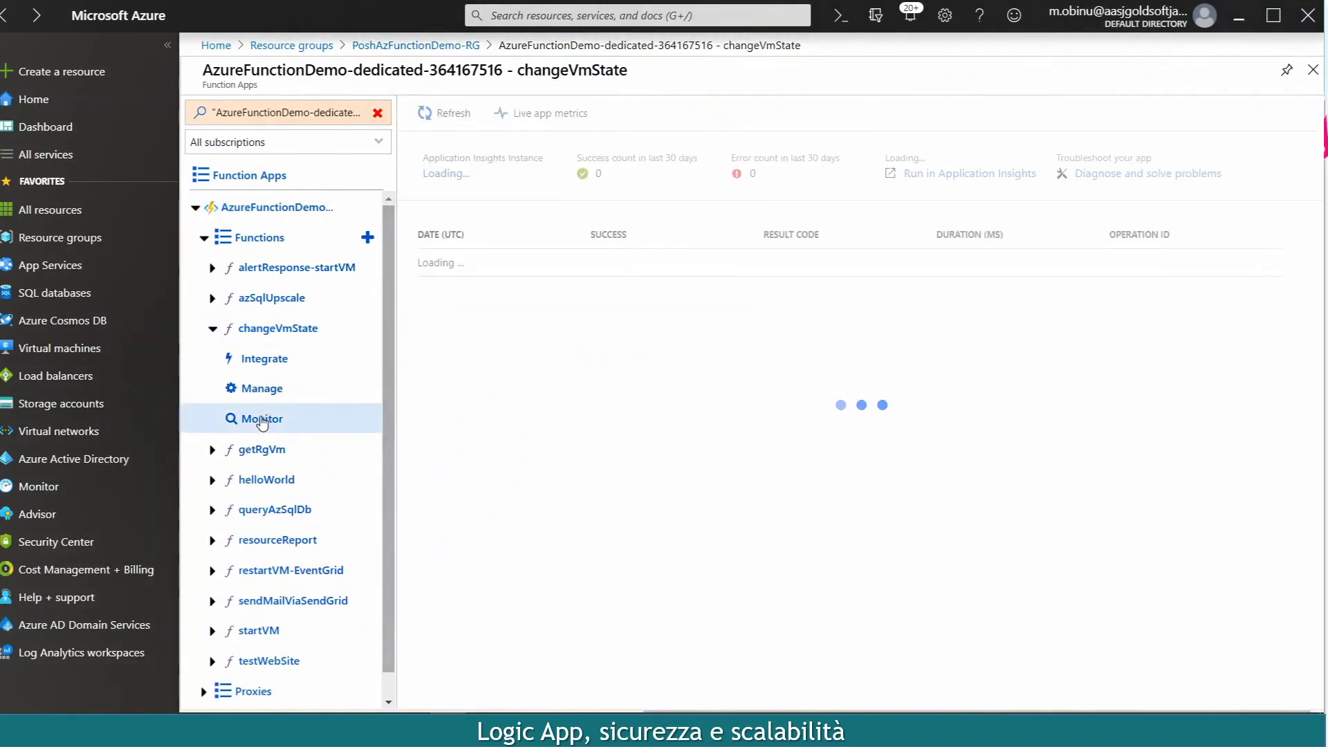
click(539, 113)
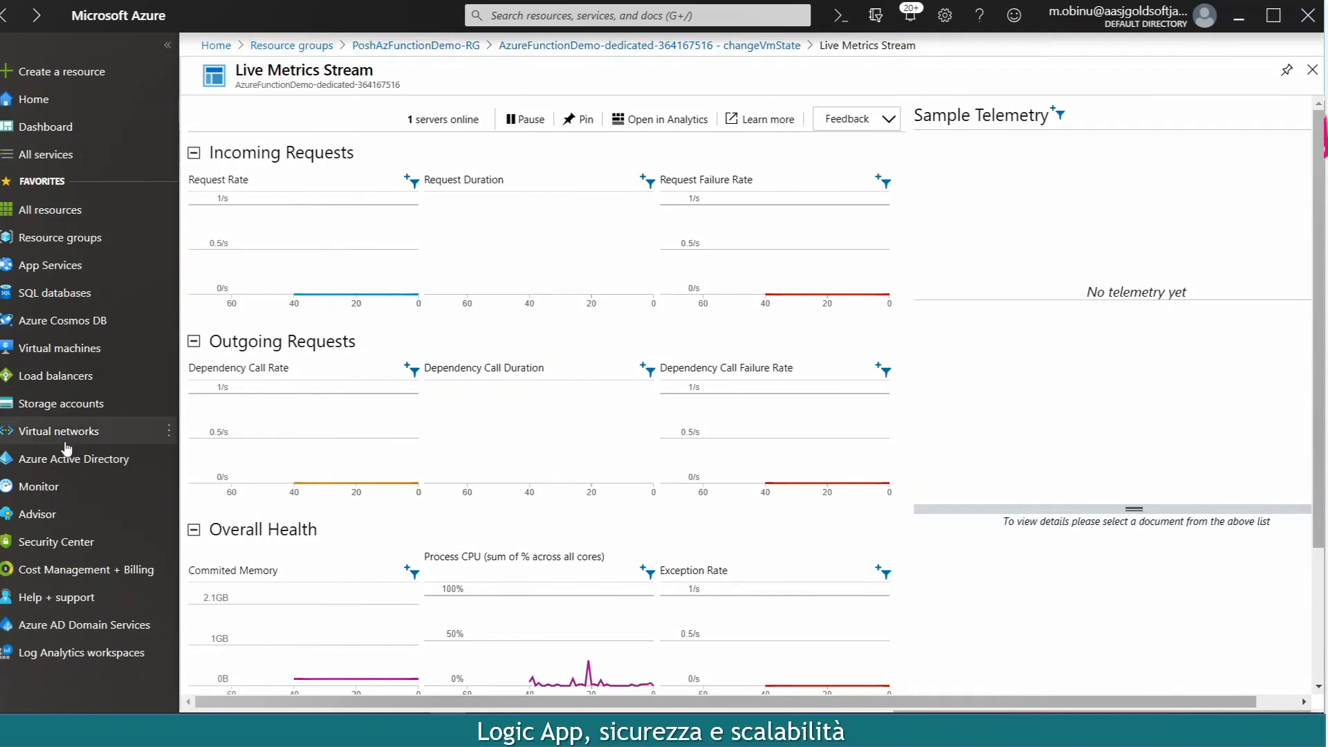
click(78, 353)
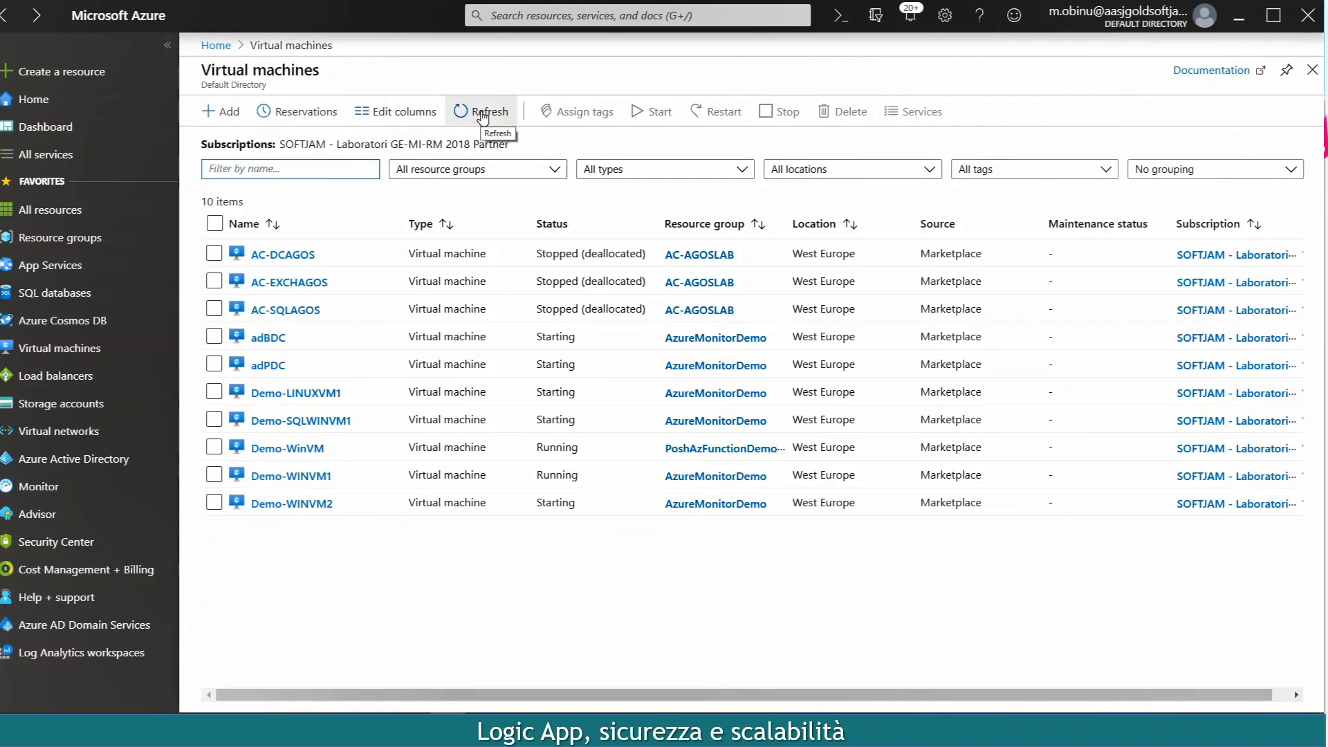
Switch to the other Azure portal window and open the application dashboard of the AzureFunctionDemo-dedicated-364167516 Application Insights resource in PoshAzFunctionDemo-RG.
key(alt+Tab)
key(alt+Tab)
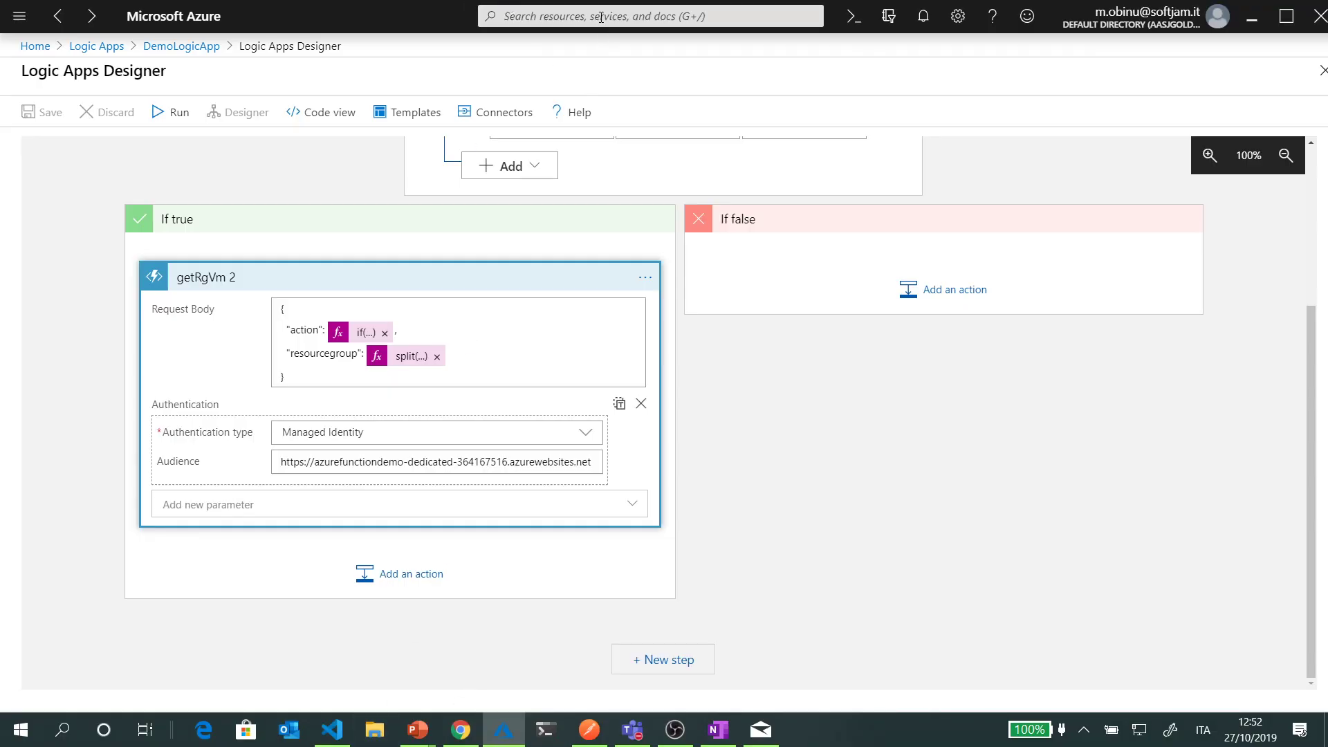
click(600, 17)
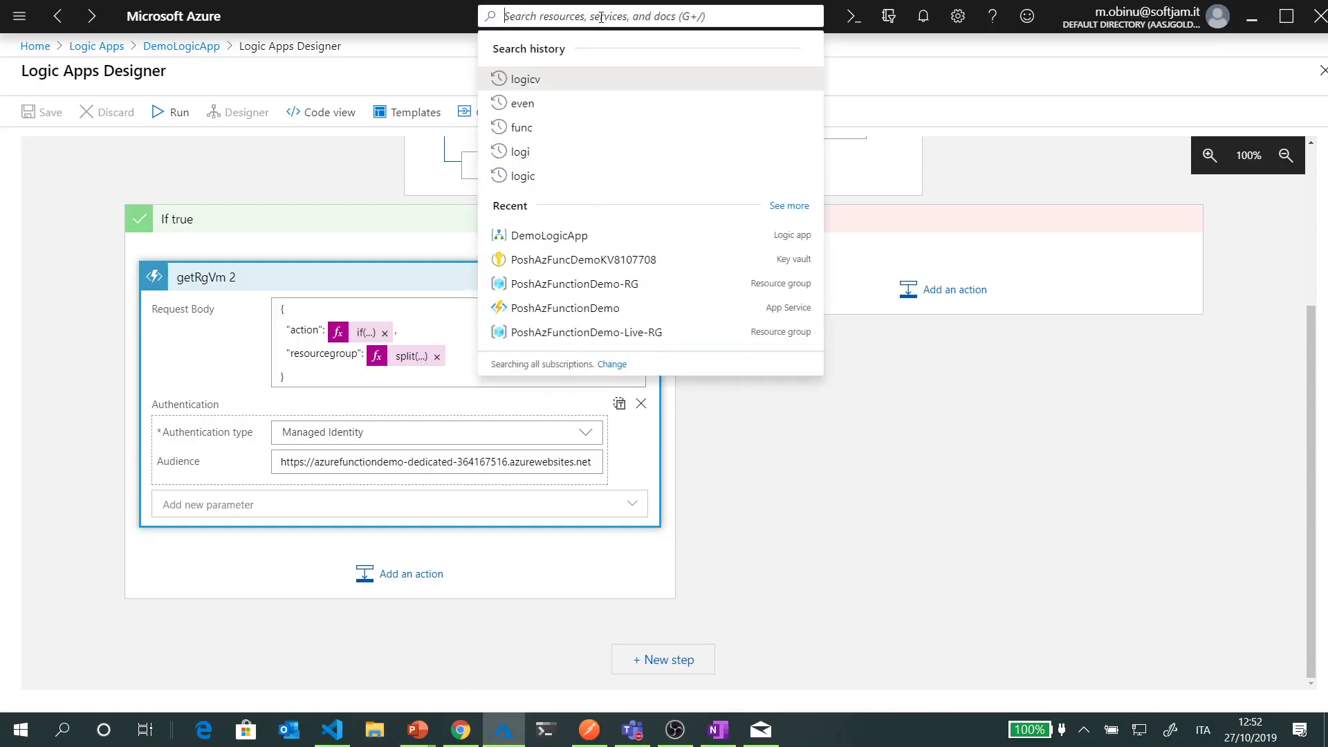
click(627, 284)
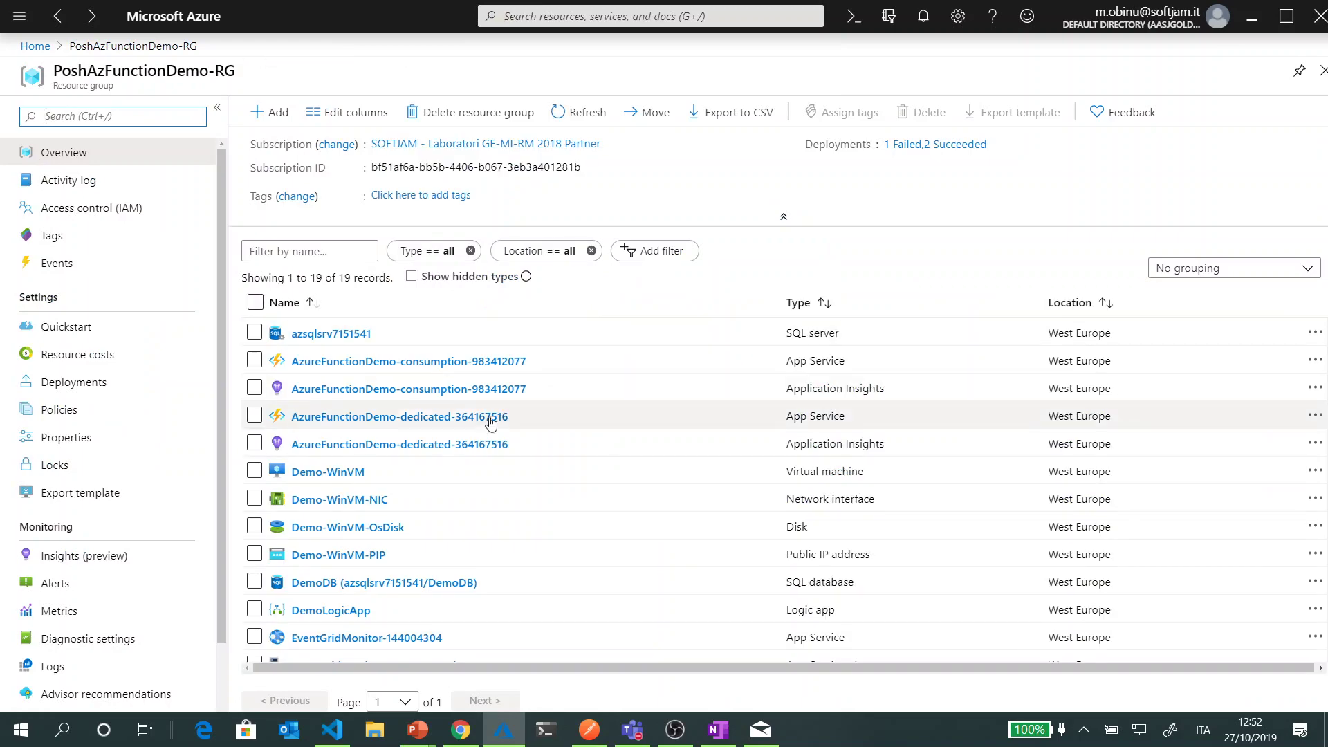
click(456, 446)
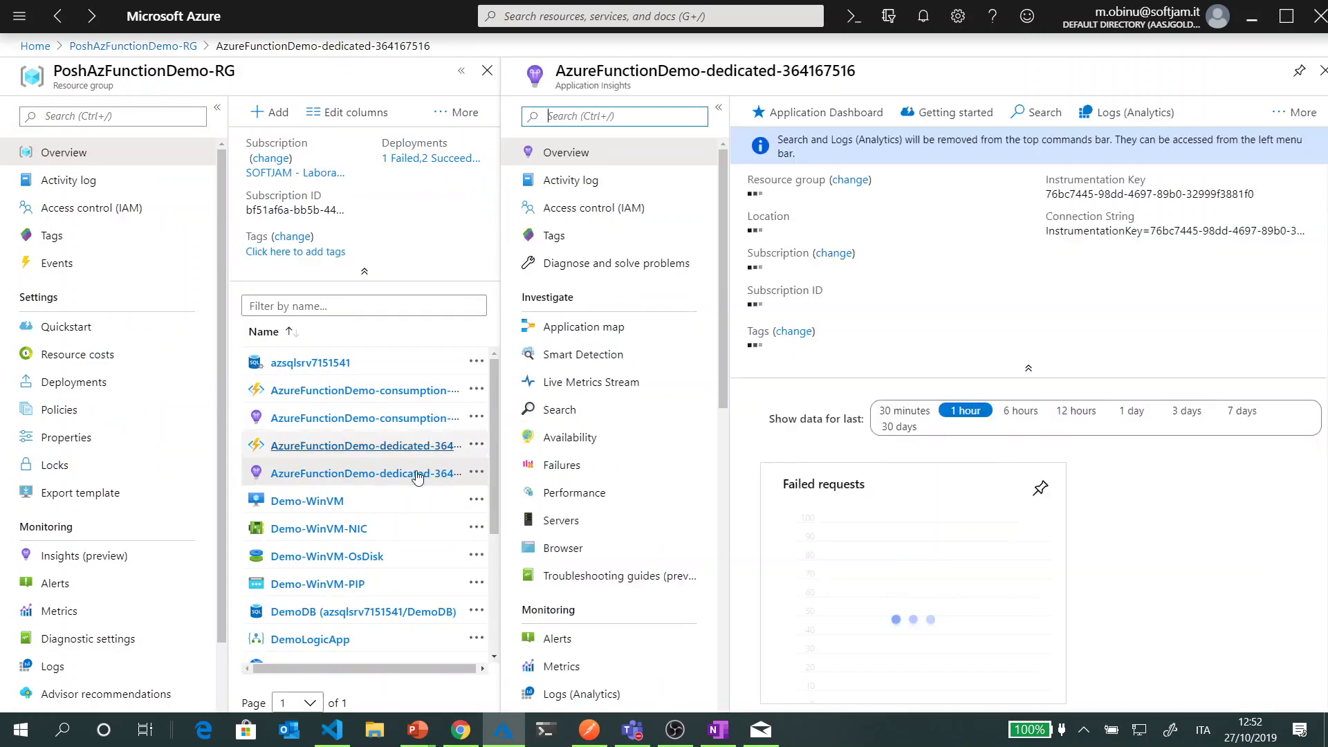
click(845, 116)
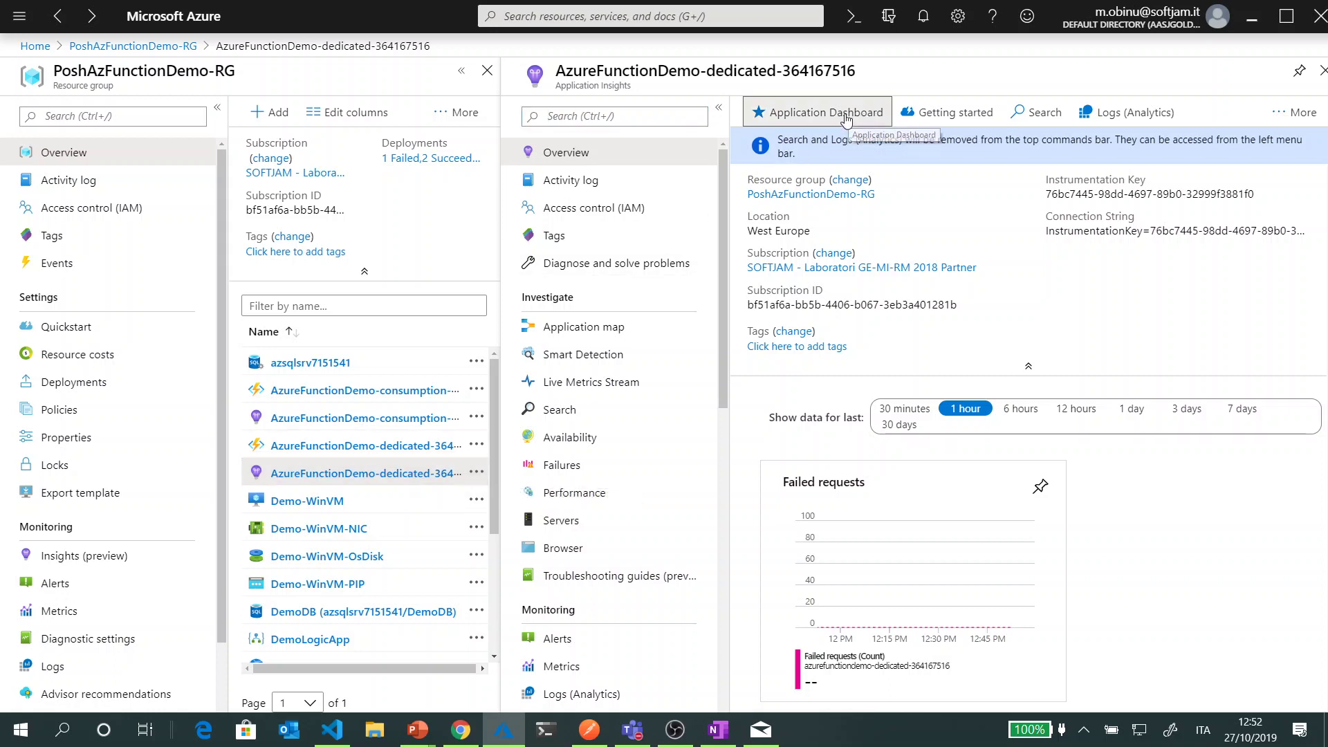
click(845, 116)
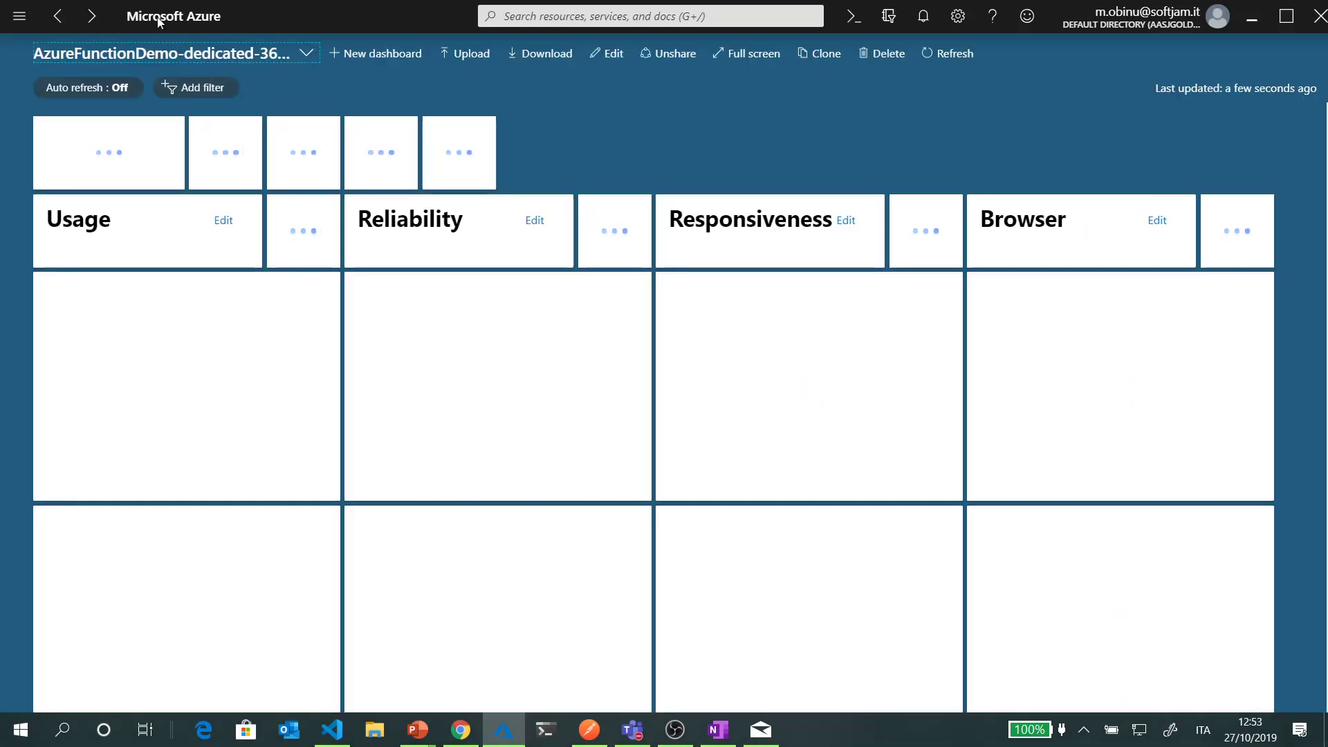
Open the application settings of the AzureFunctionDemo-dedicated-364167516 function app and reveal the value of PSWorkerInProcConcurrencyUpperBound.
mouse_move(29, 510)
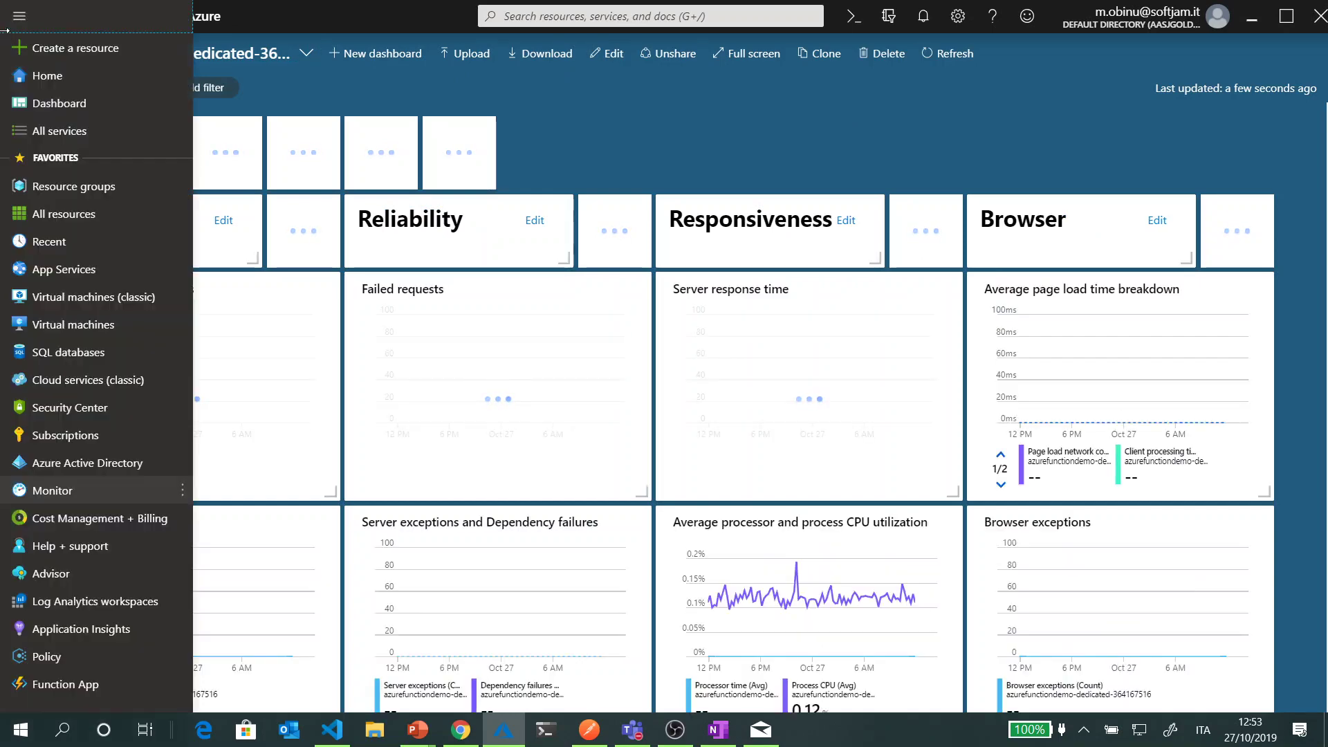
click(79, 675)
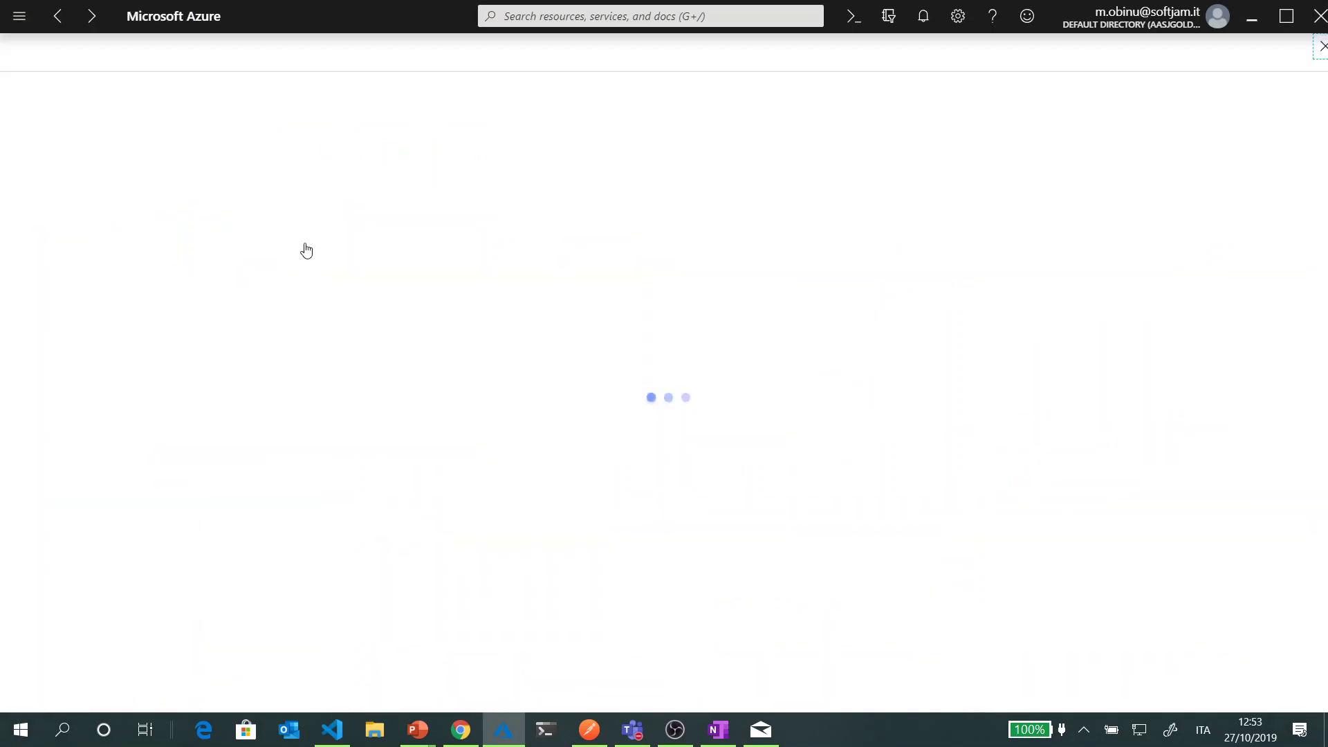
click(164, 262)
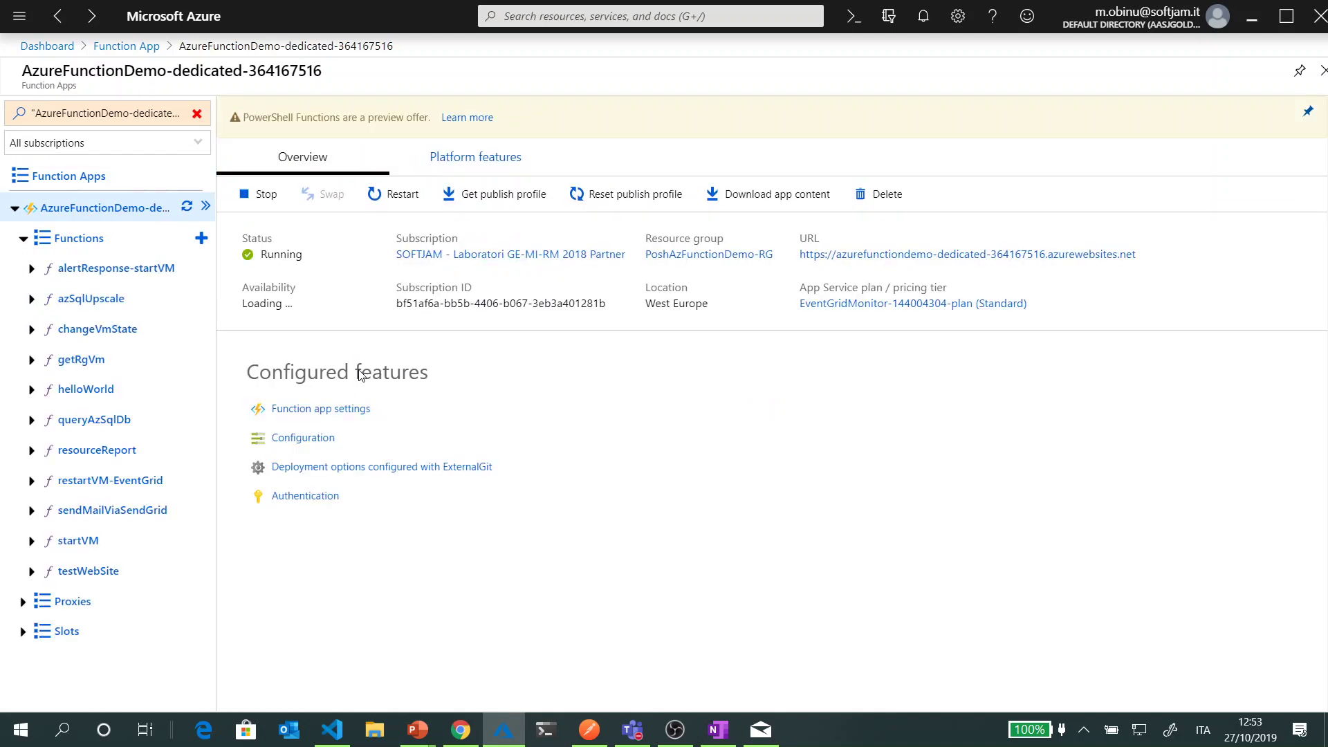
click(356, 407)
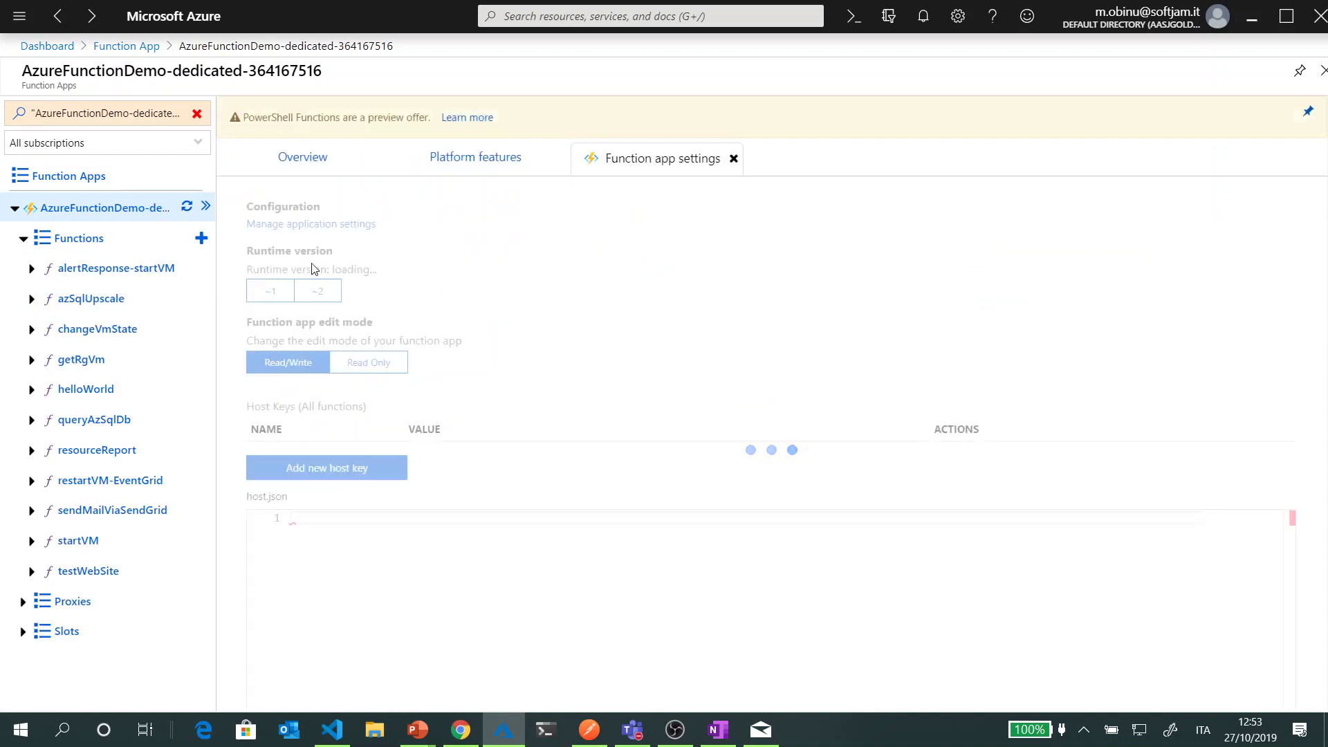
click(301, 229)
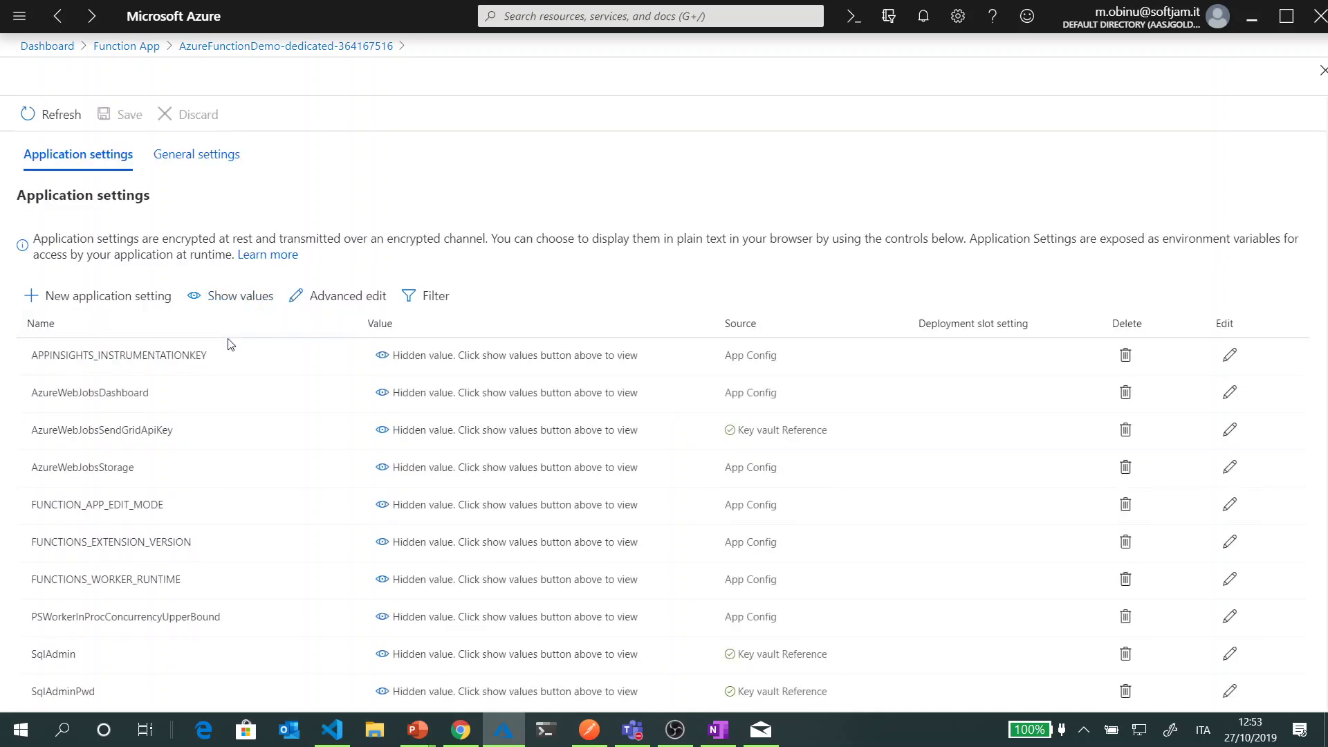
scroll(196, 385, down, 2)
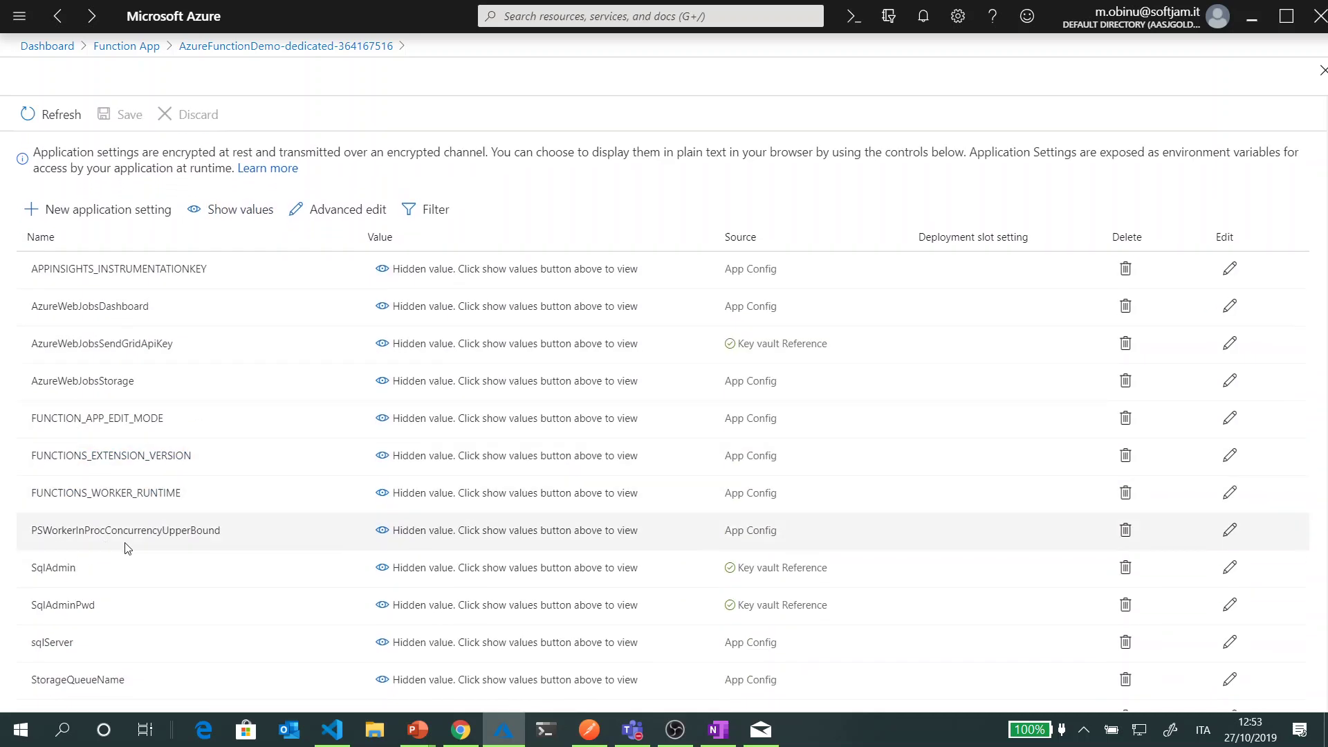
click(473, 536)
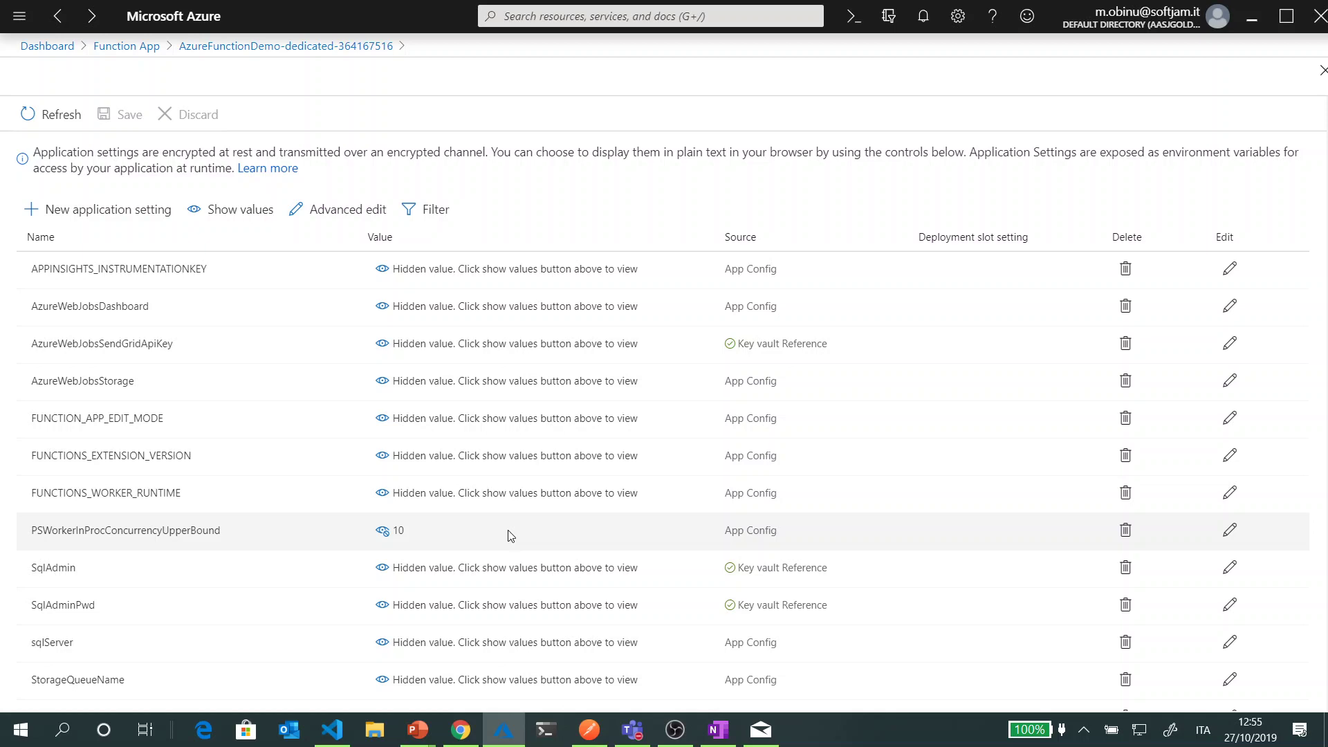
Switch to the DOH19 serverless automation presentation in PowerPoint.
mouse_move(418, 730)
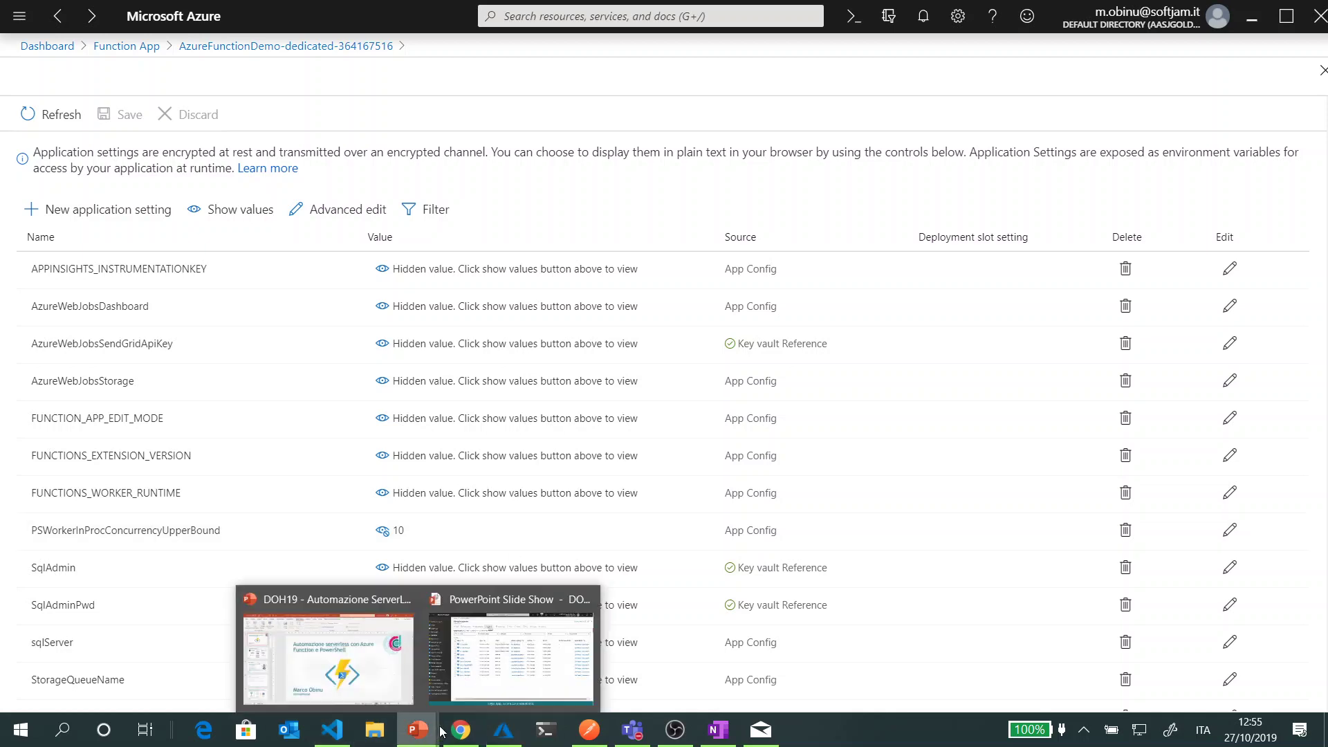
click(364, 673)
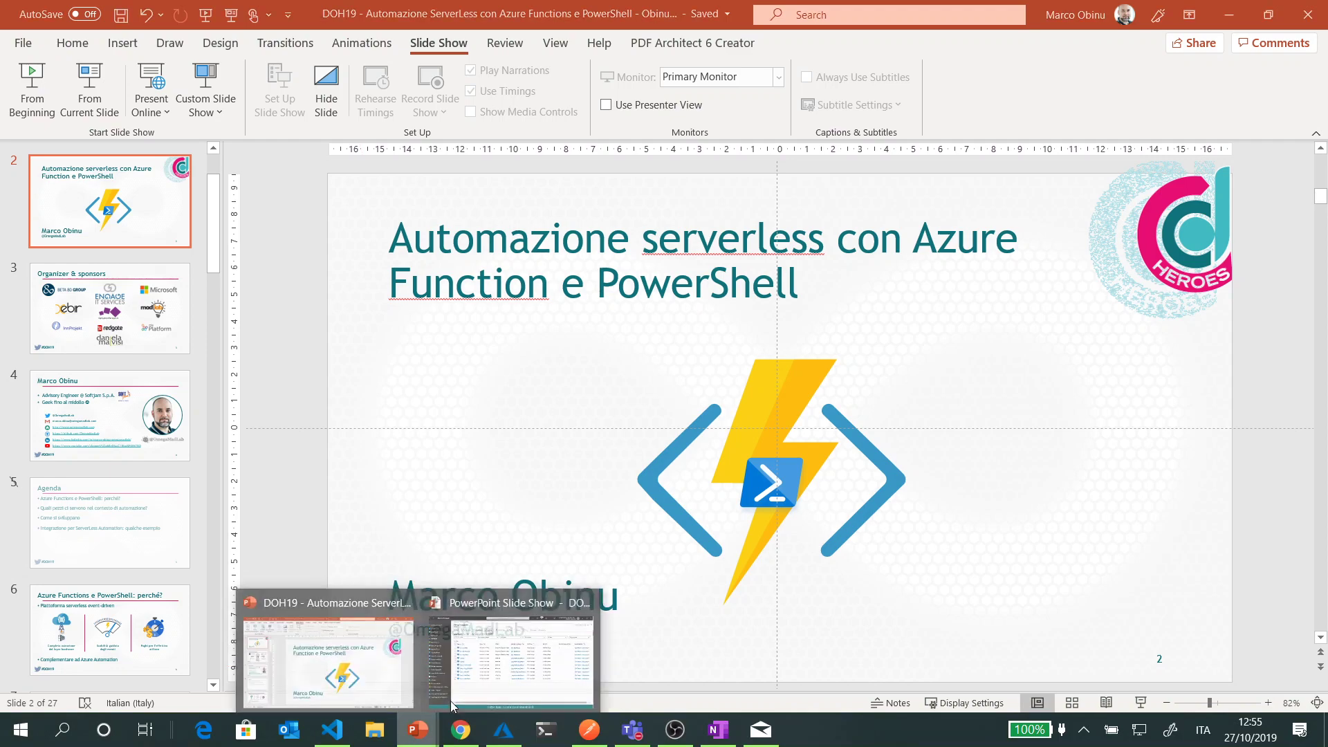